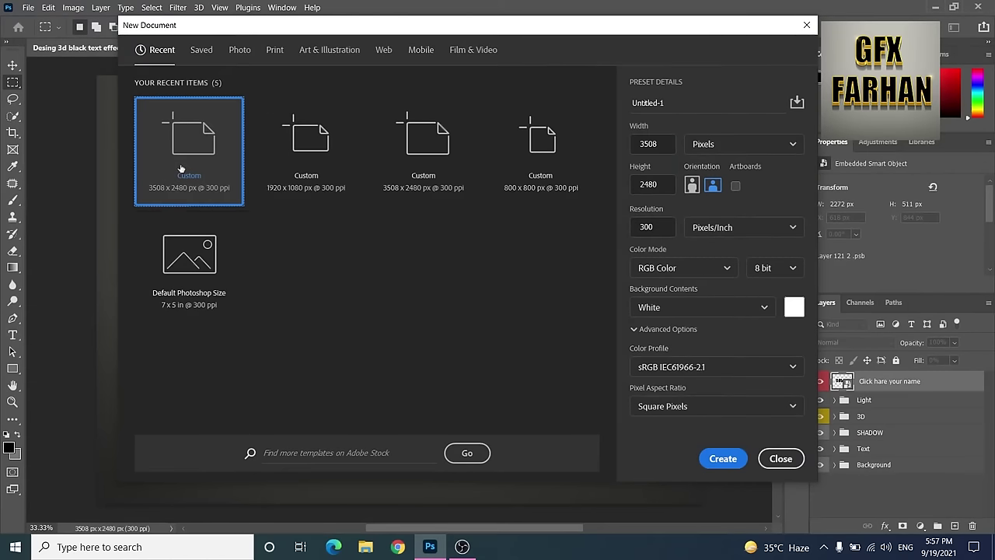
Create a 3508 × 2480 px, 300 ppi blank document after checking width and resolution.
double_click(667, 144)
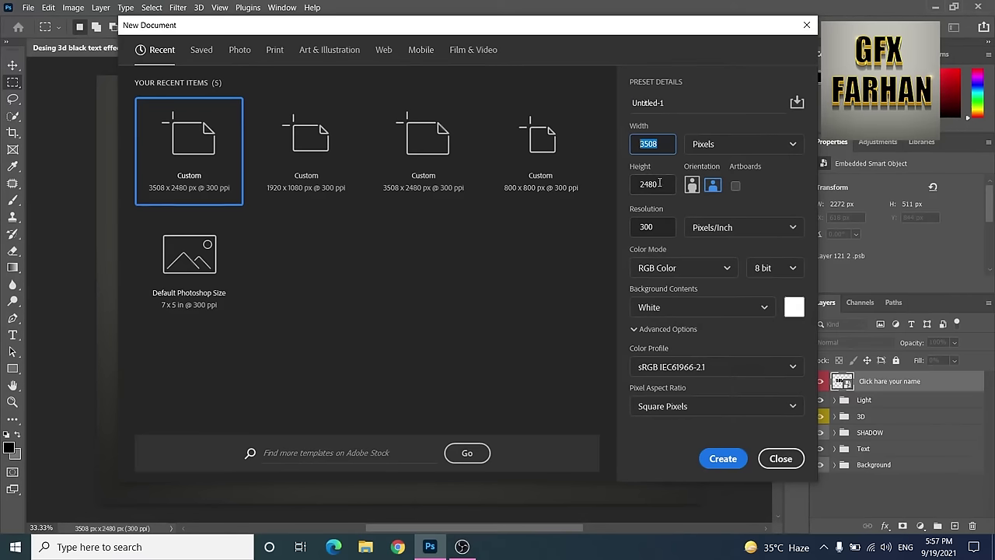
double_click(649, 226)
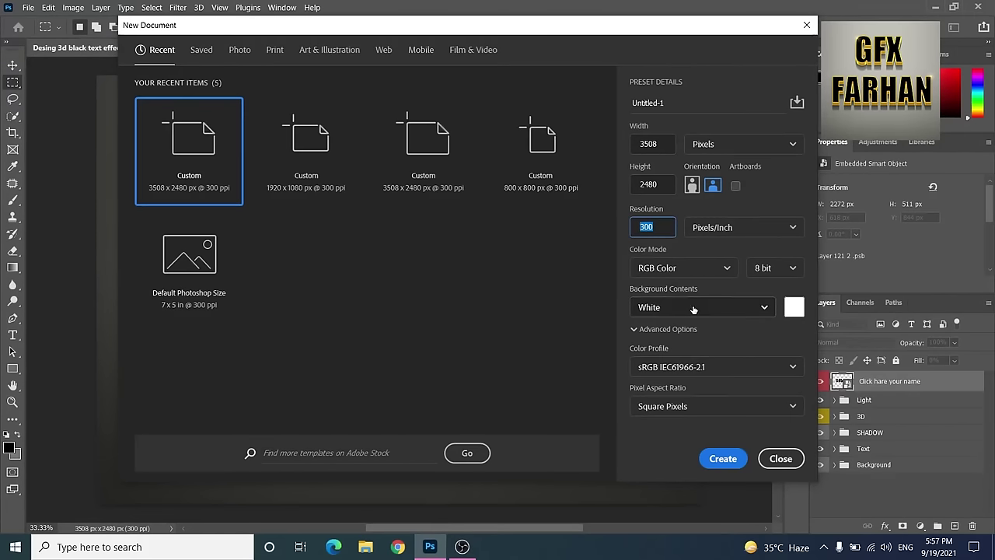
click(723, 458)
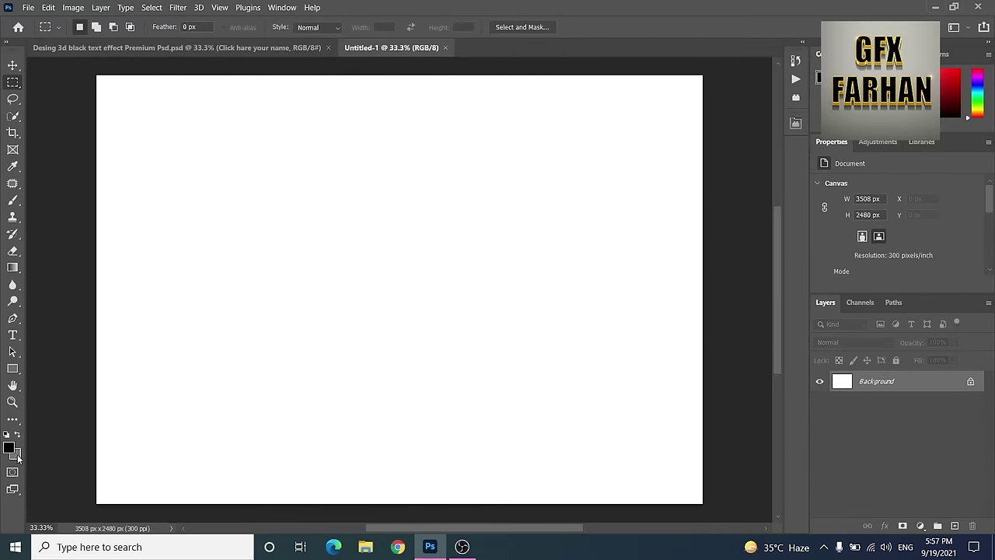
Set the background colour to #777777 and fill the canvas with it.
click(17, 459)
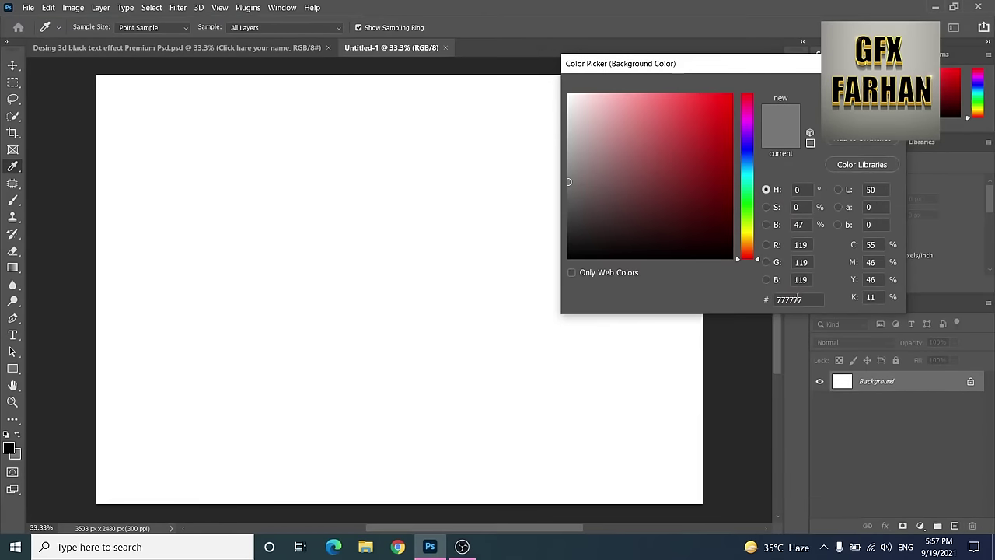
drag(798, 299, 777, 299)
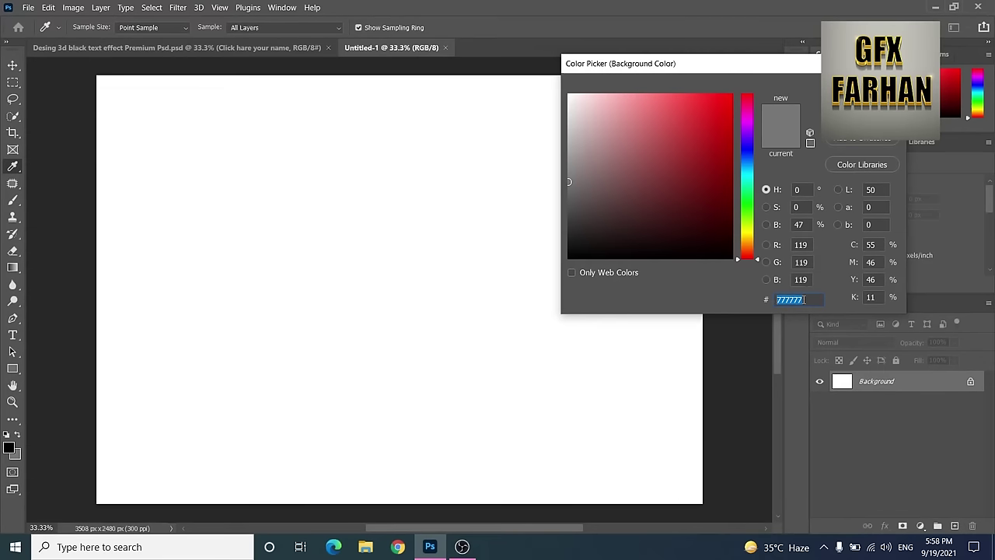
key(Return)
key(m)
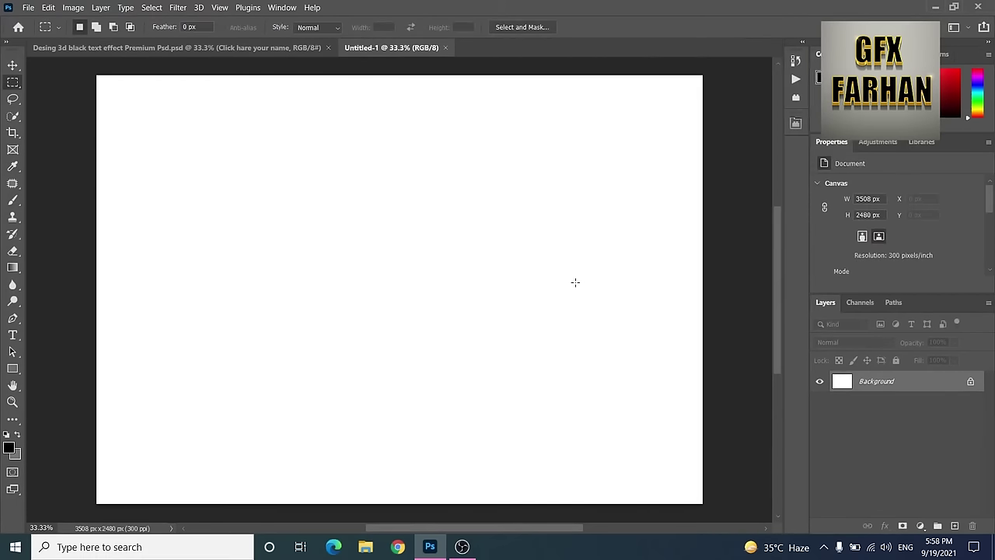
key(ctrl+BackSpace)
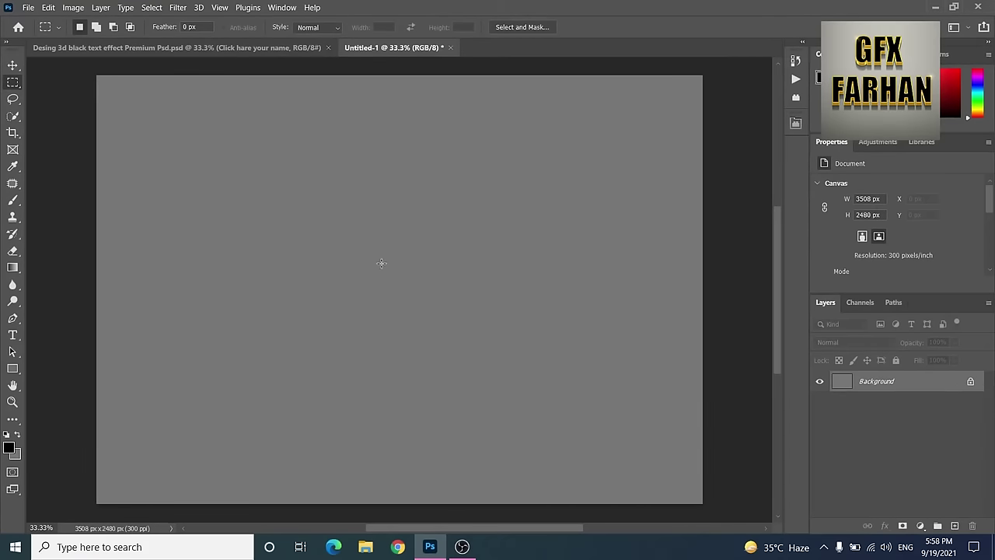
Convert the locked Background into a regular editable layer.
double_click(932, 384)
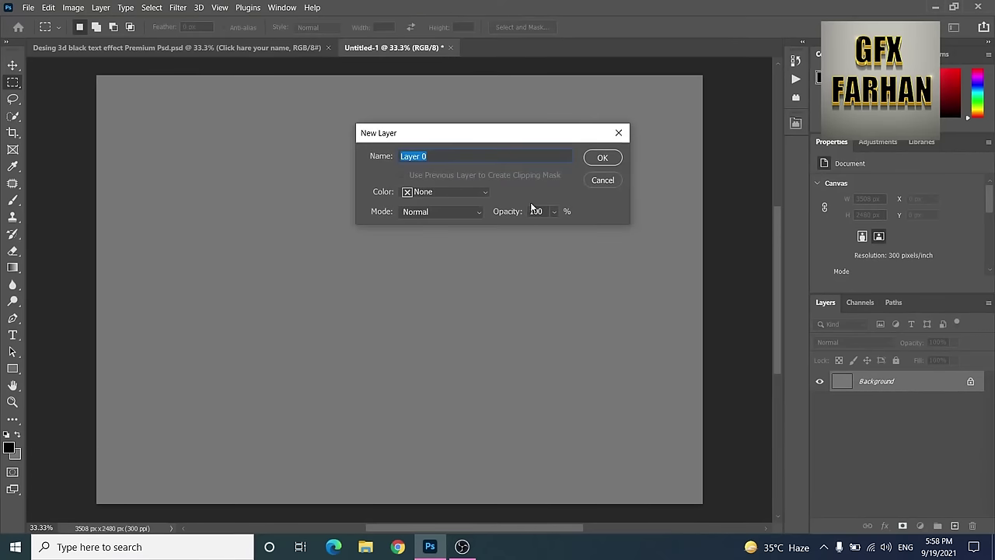
text(B)
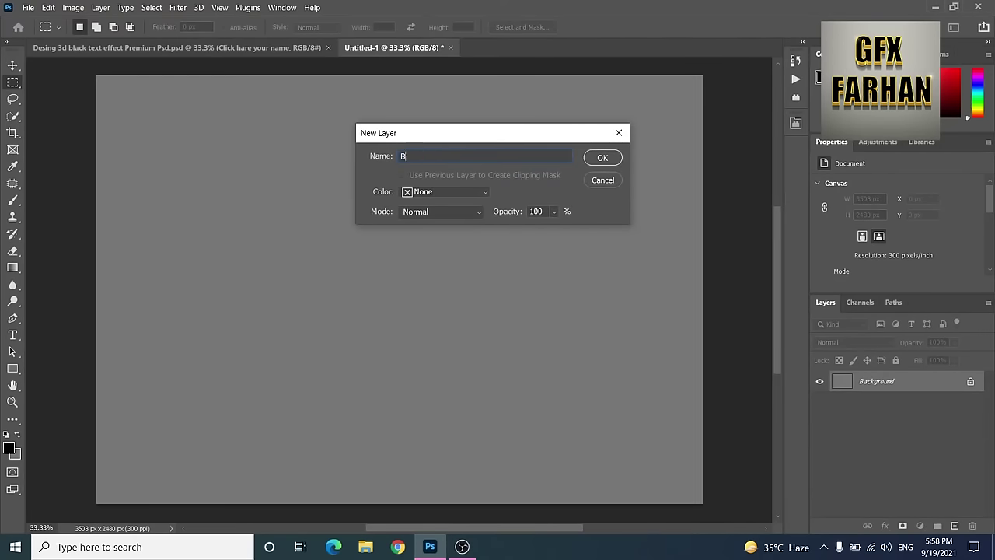
text(k)
text(und)
click(600, 160)
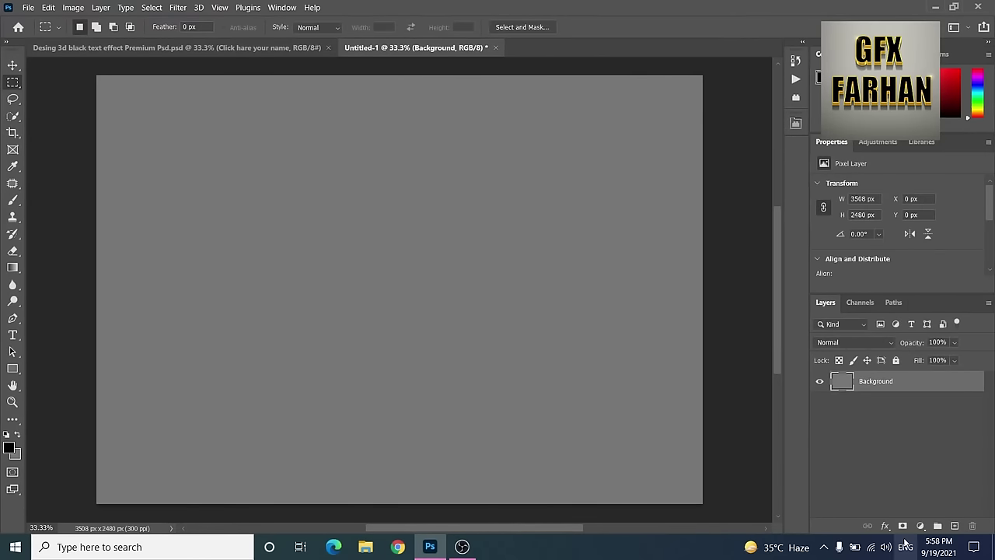
Add a Color Balance adjustment layer with midtones +30, +27, +13.
click(921, 525)
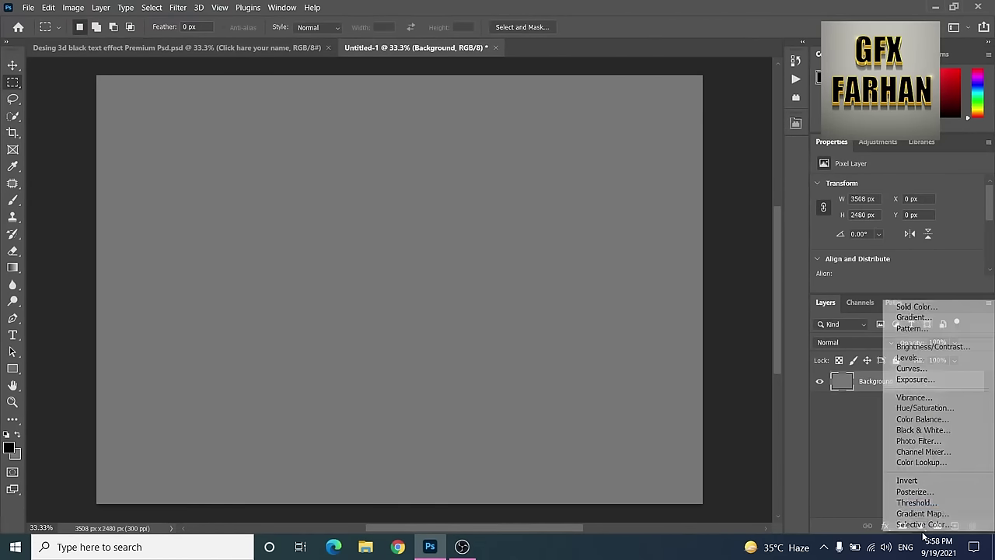
click(943, 420)
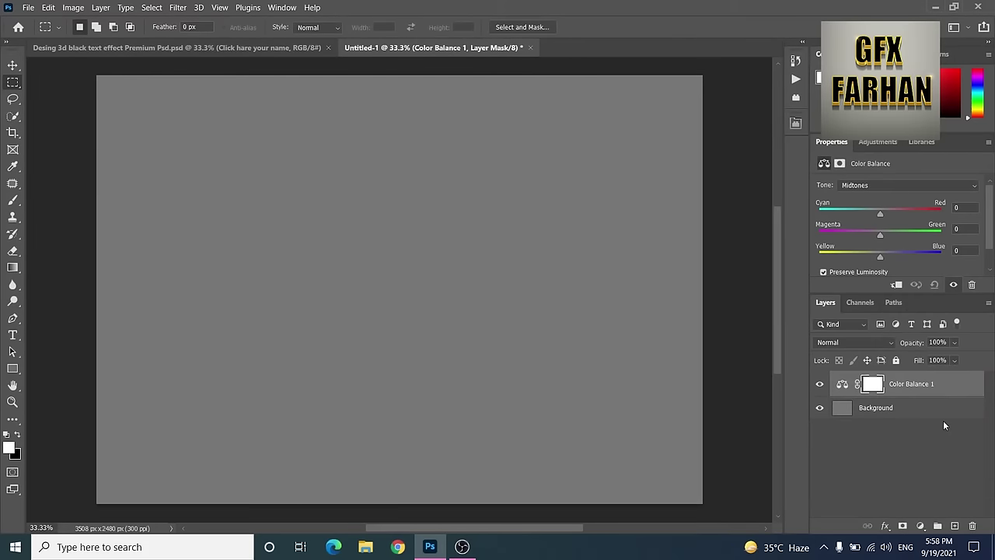
click(959, 207)
text(30)
key(Tab)
text(27)
click(961, 251)
text(13)
click(902, 503)
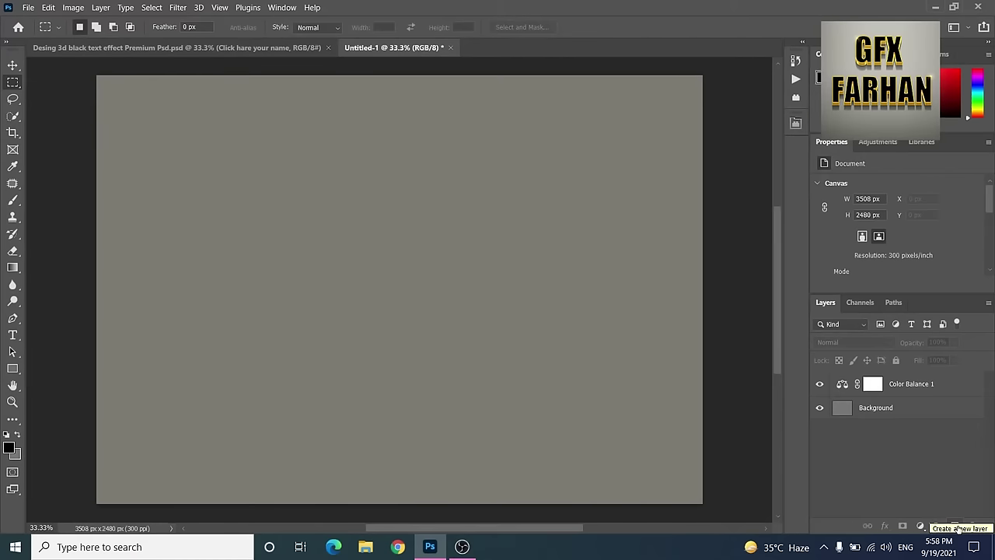
On a new layer, drag black gradients in from the left and bottom edges.
click(956, 527)
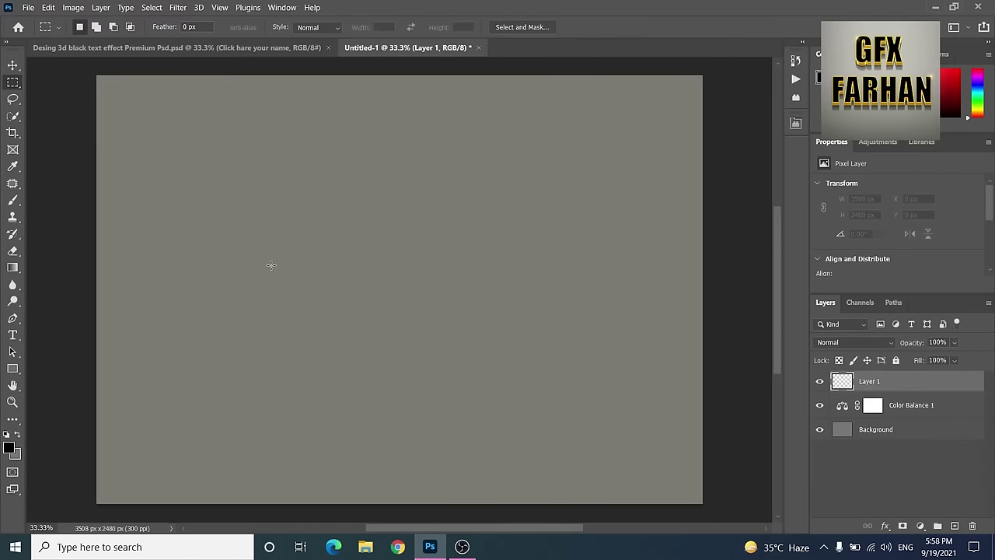
click(14, 268)
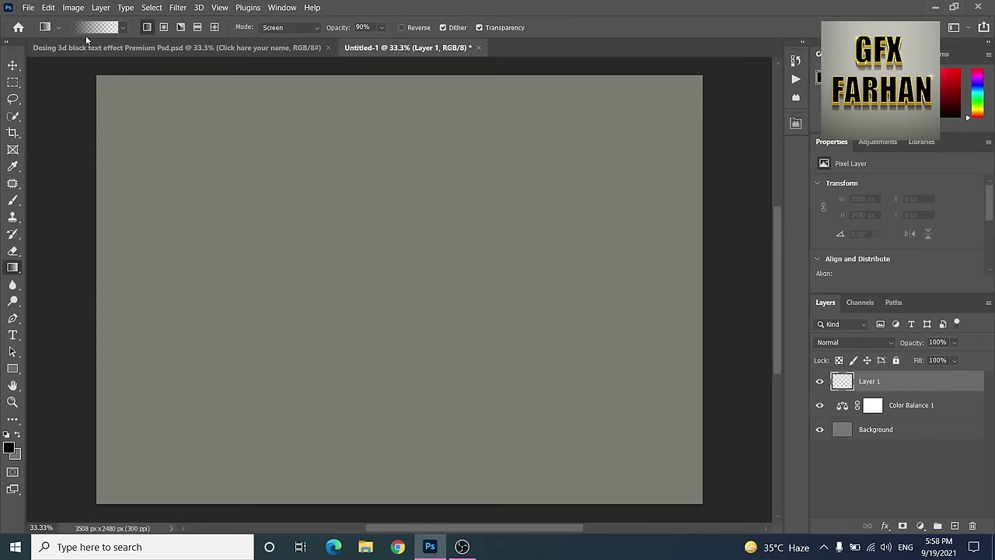
click(123, 29)
drag(28, 236, 370, 237)
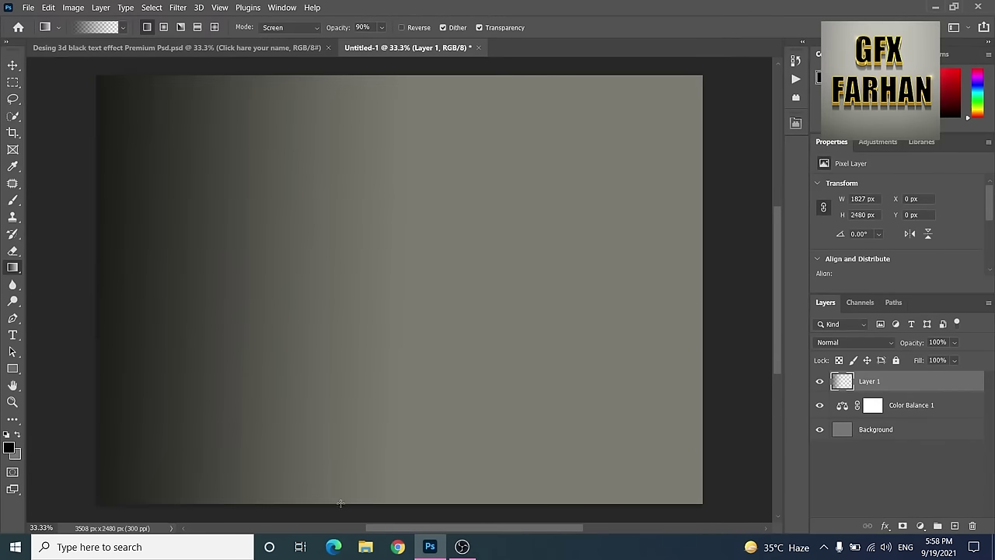
drag(355, 514, 393, 346)
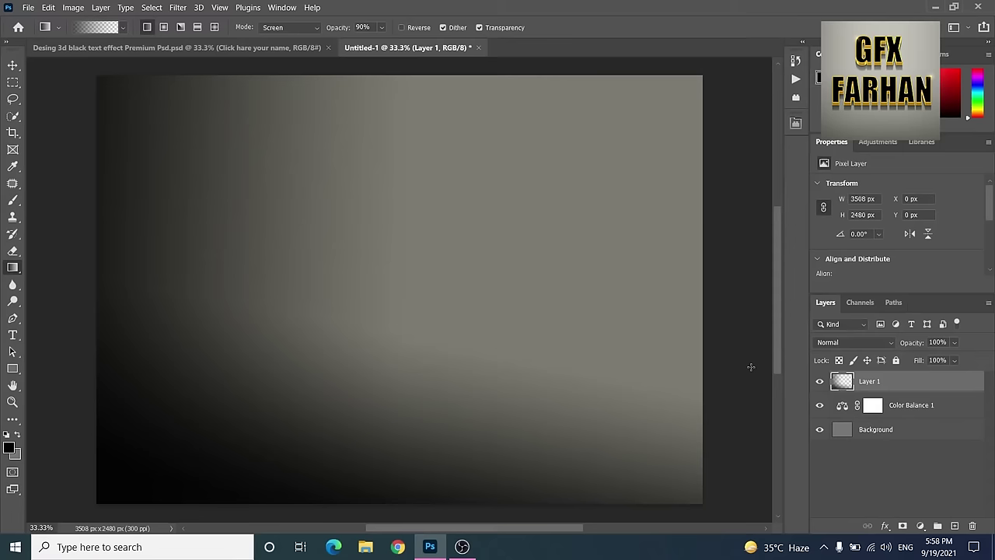
Add a softer black gradient from the right edge and fit the canvas to the window.
drag(753, 287, 572, 288)
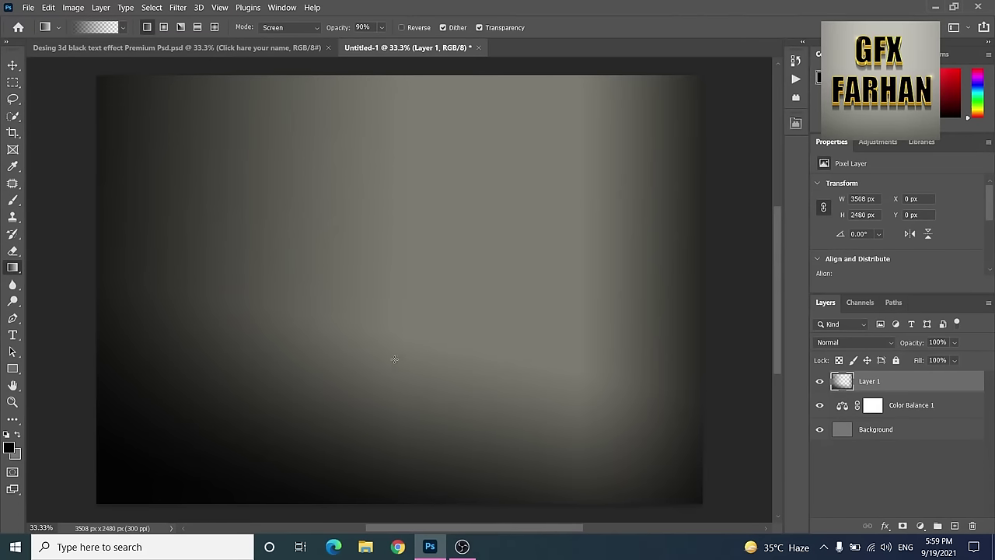
drag(751, 269, 474, 268)
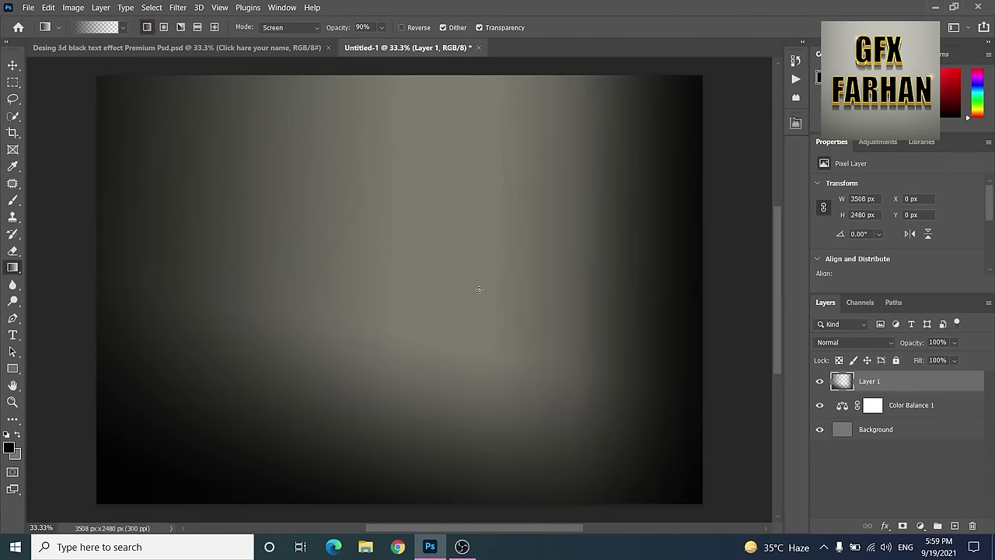
key(ctrl+z)
drag(755, 260, 515, 262)
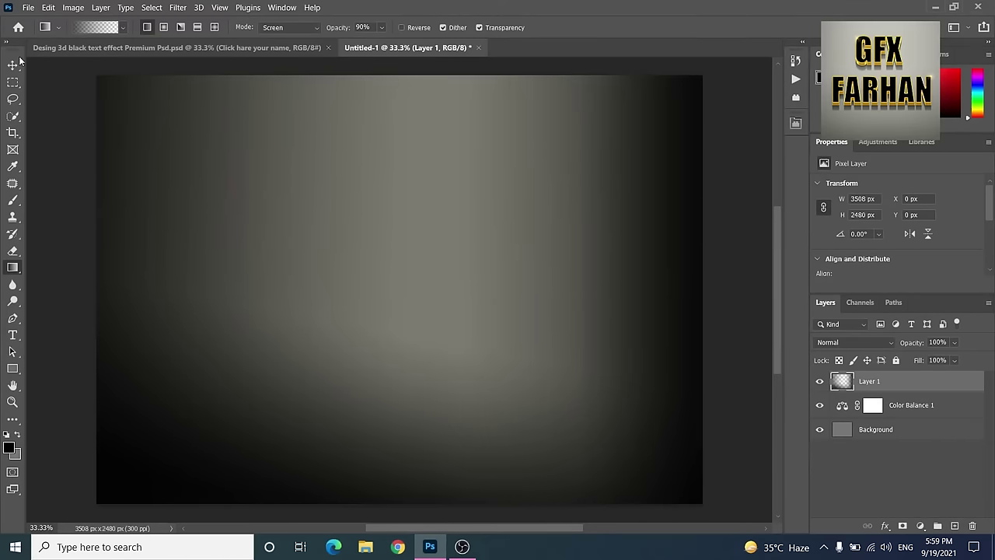
click(12, 401)
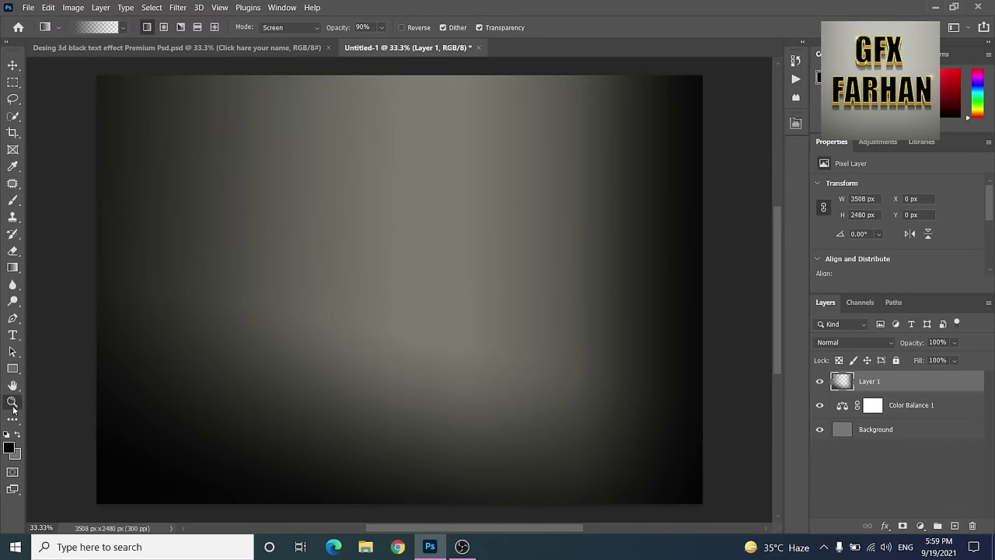
right_click(306, 216)
click(328, 218)
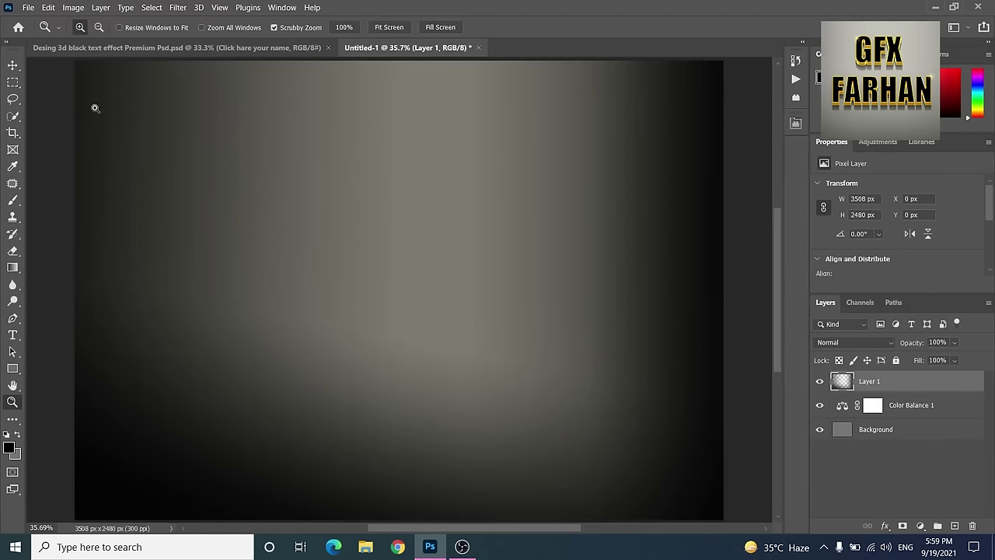
Adjust Layer 1's opacity with the opacity slider.
click(954, 343)
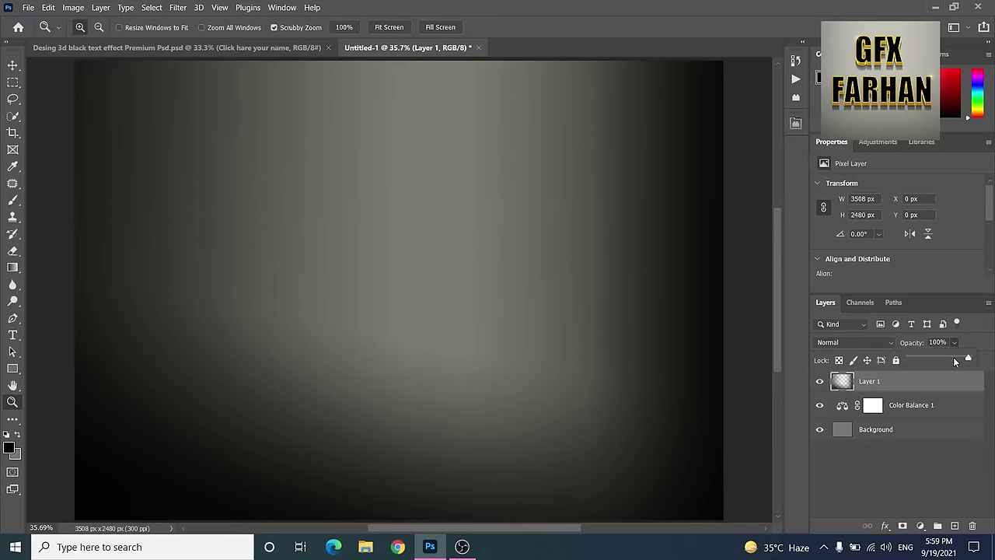
drag(968, 358, 943, 360)
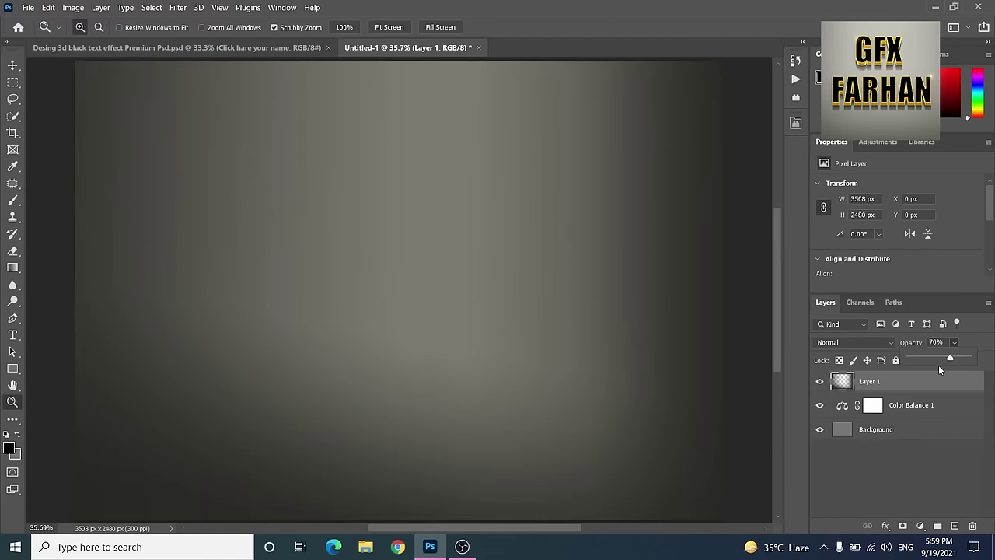
click(895, 478)
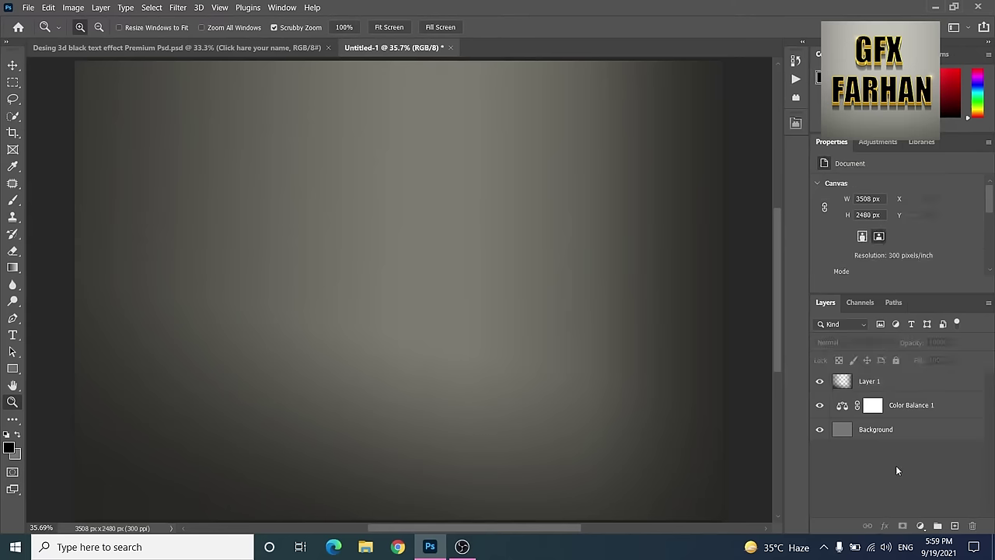
Rename Layer 1 to 'Gradient'.
click(895, 391)
double_click(871, 382)
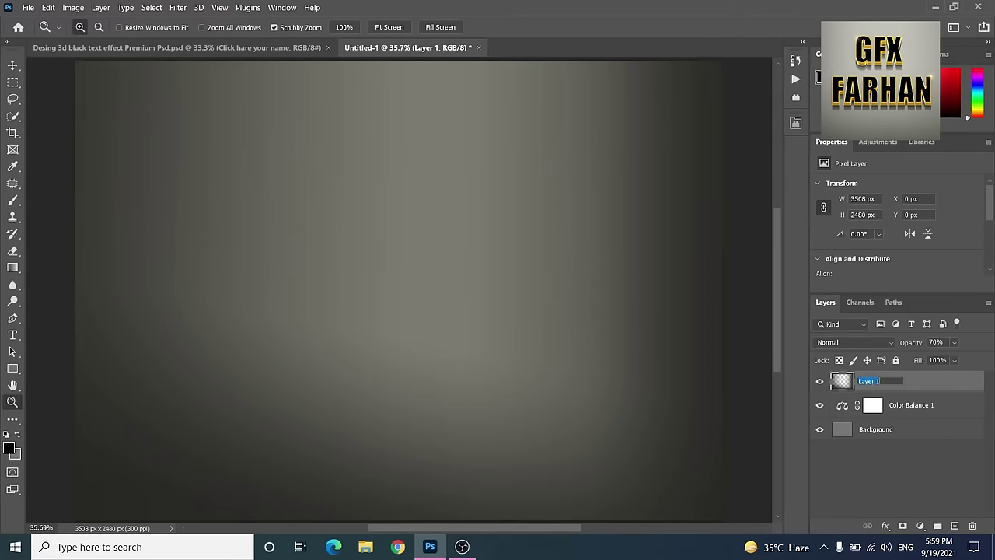
text(Gradient)
key(Return)
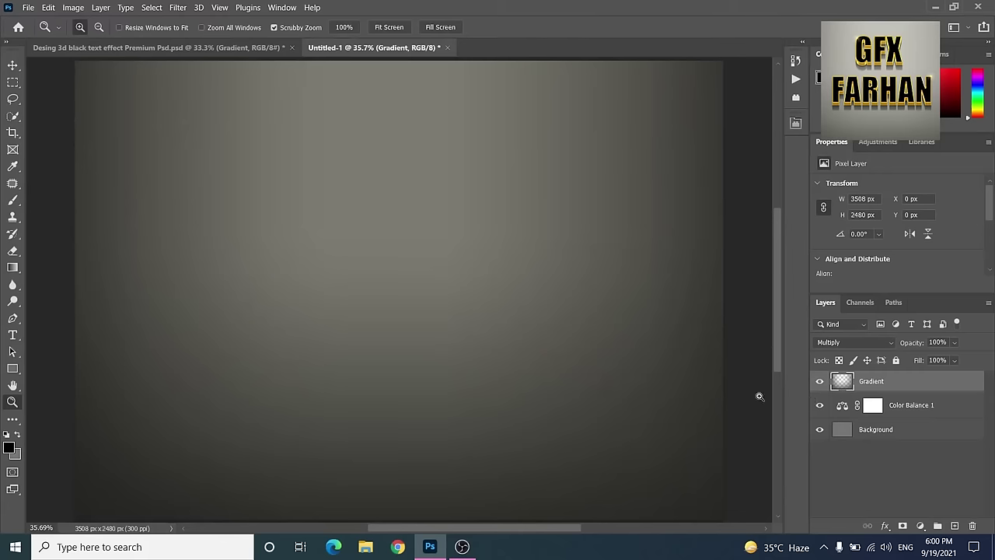
Group the gradient, colour balance and background layers into a group named 'Background'.
shift+click(879, 430)
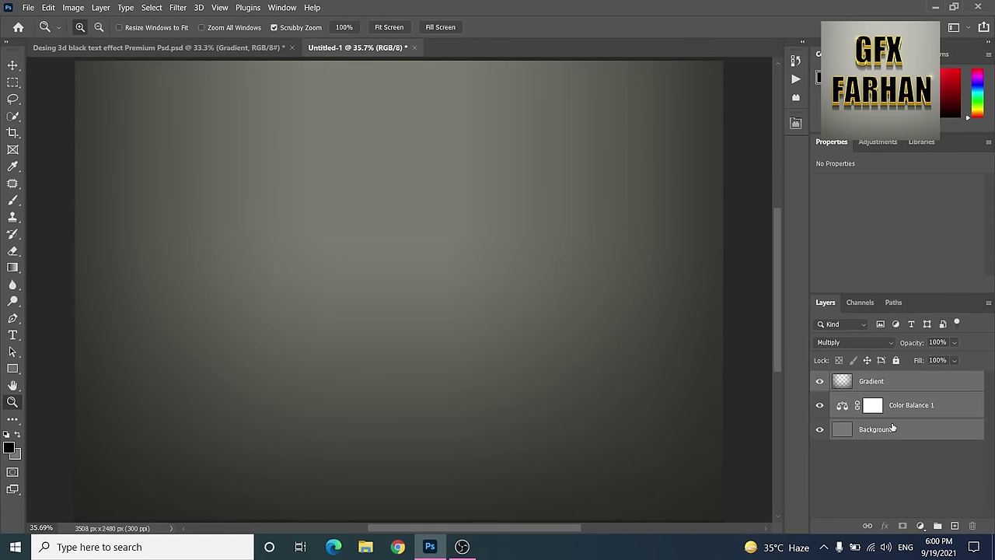
key(ctrl+g)
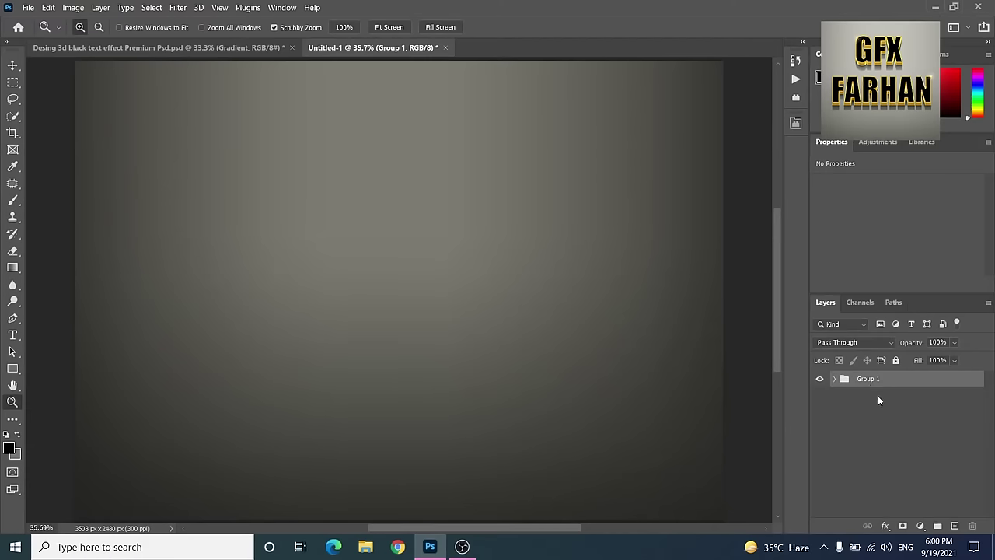
double_click(869, 380)
text(Background)
click(929, 451)
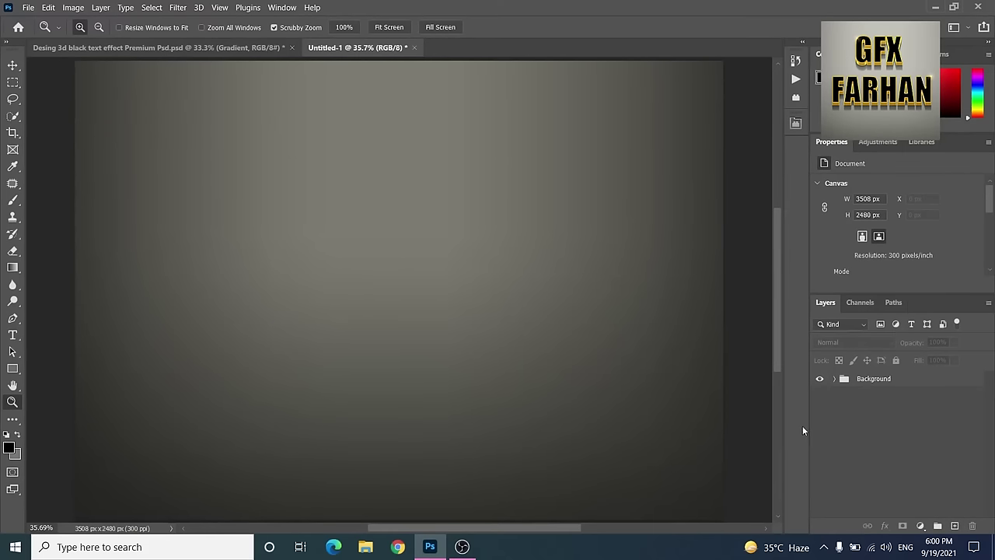
Paste the 'Click hare your name' smart object and add black 'DESIGN' text near the centre.
key(ctrl+v)
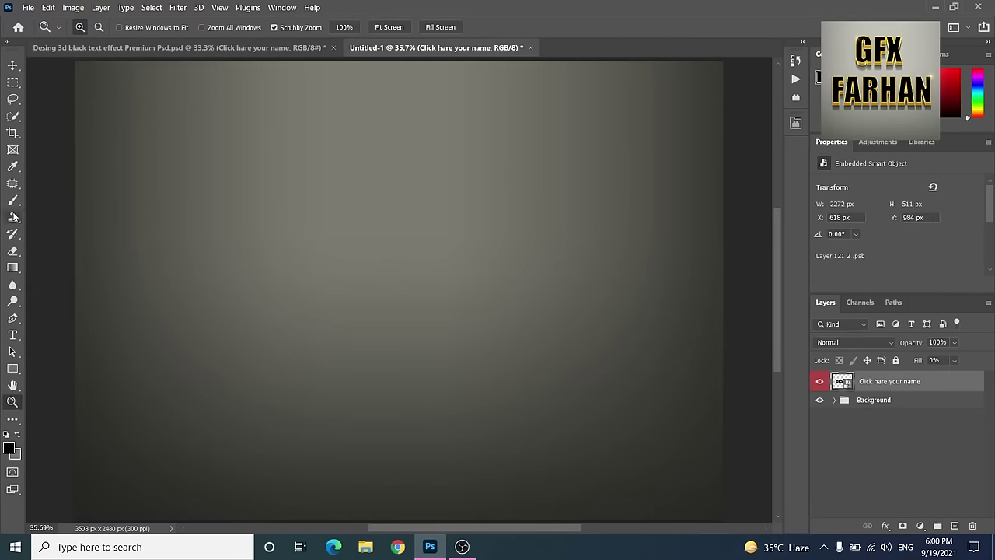
key(t)
click(299, 272)
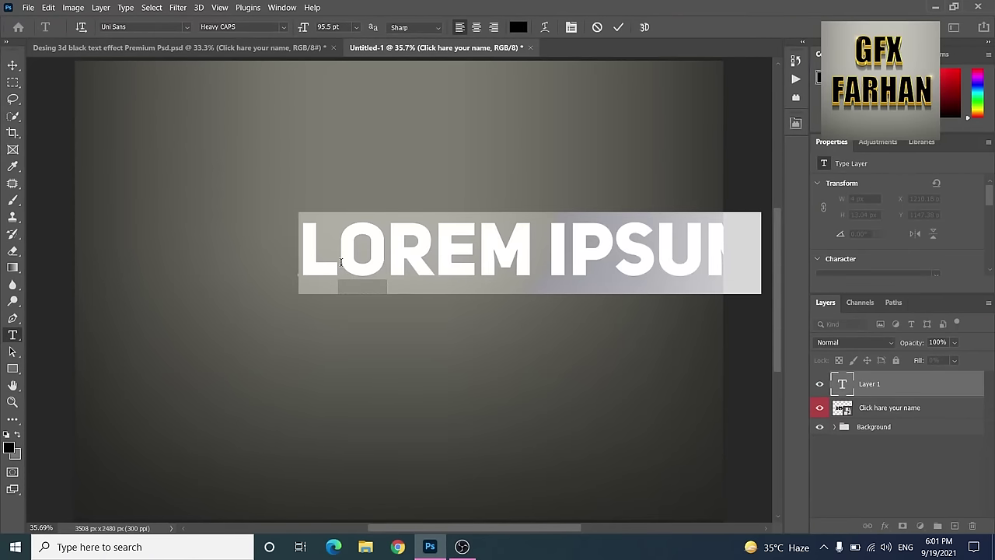
text(DE )
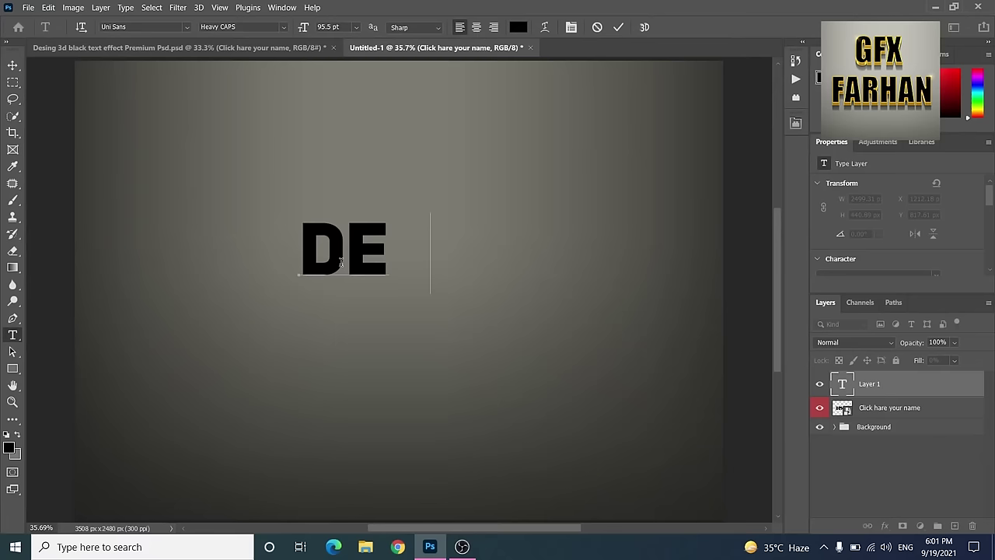
text(SIGH)
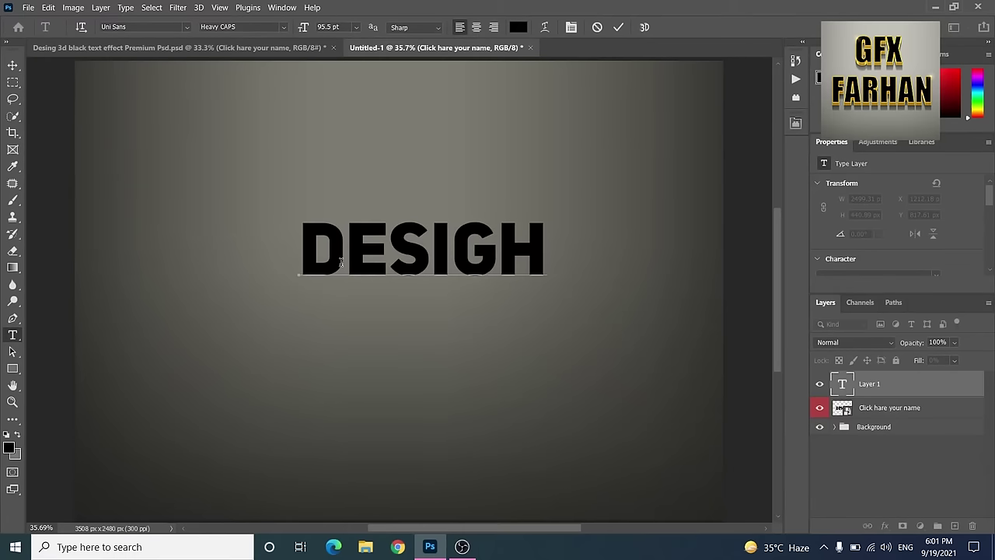
key(BackSpace)
text(N)
click(13, 67)
drag(355, 260, 317, 263)
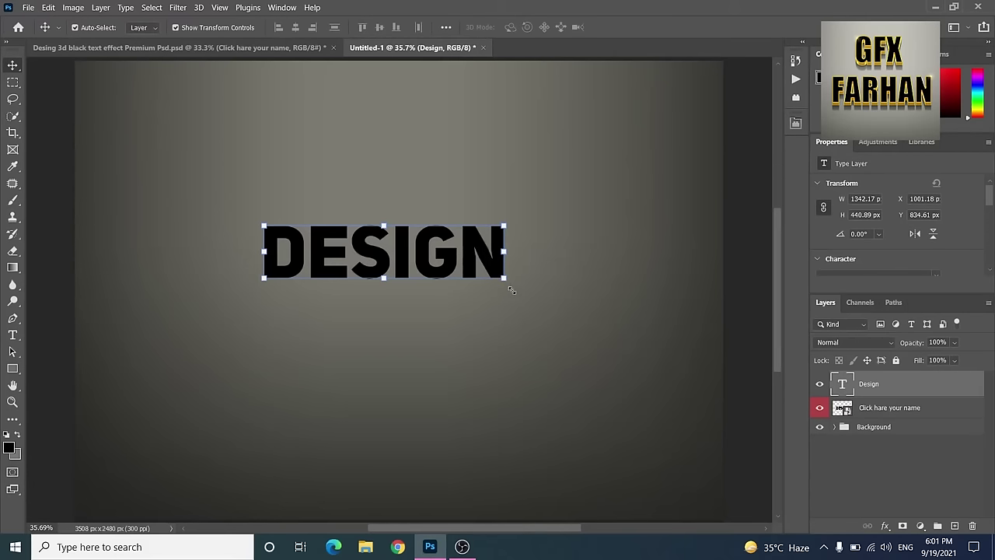
Scale the DESIGN text to about 155% and centre it on the canvas.
key(ctrl+t)
drag(398, 251, 460, 326)
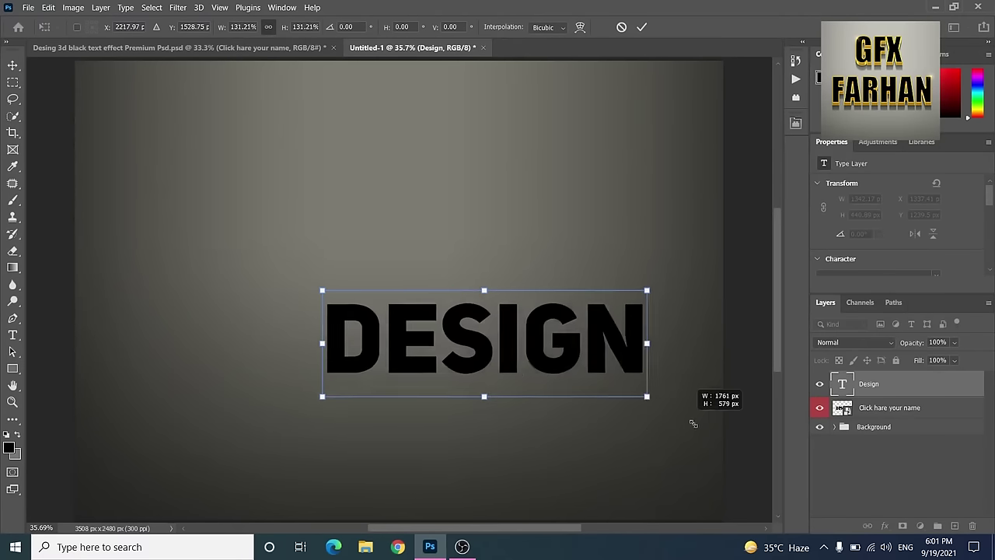
drag(570, 371, 706, 417)
drag(560, 354, 453, 295)
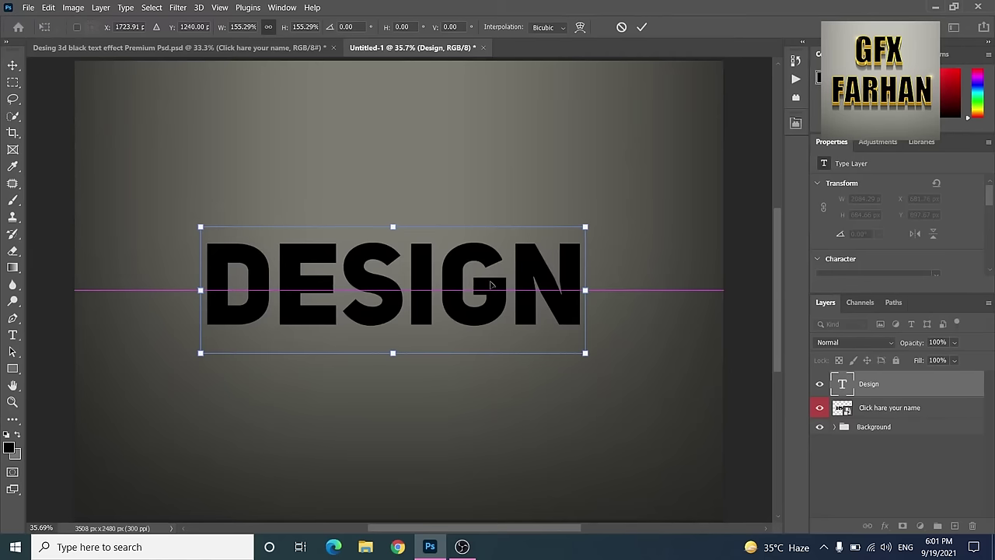
drag(454, 295, 455, 297)
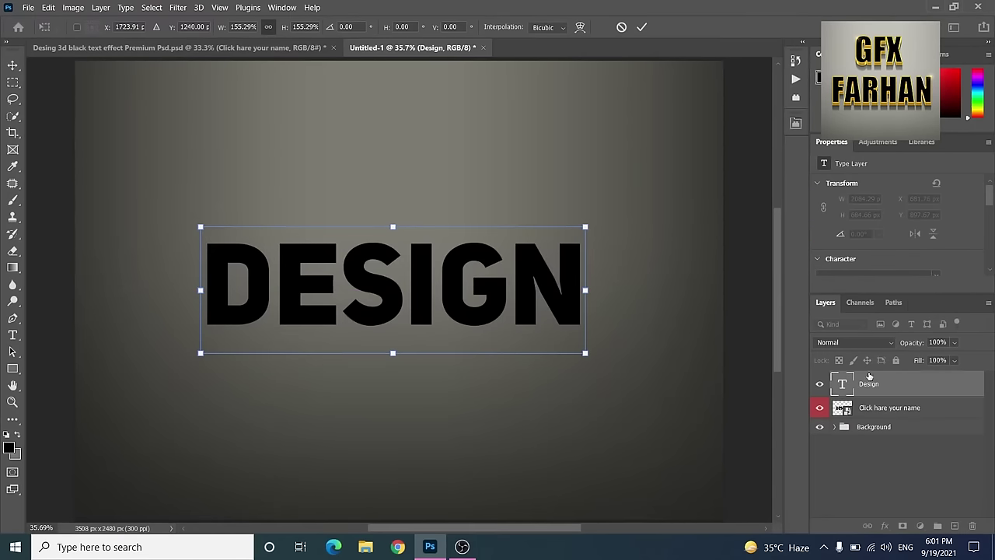
click(881, 388)
Convert the DESIGN layer to a smart object and rename it 'click here your name'.
right_click(881, 388)
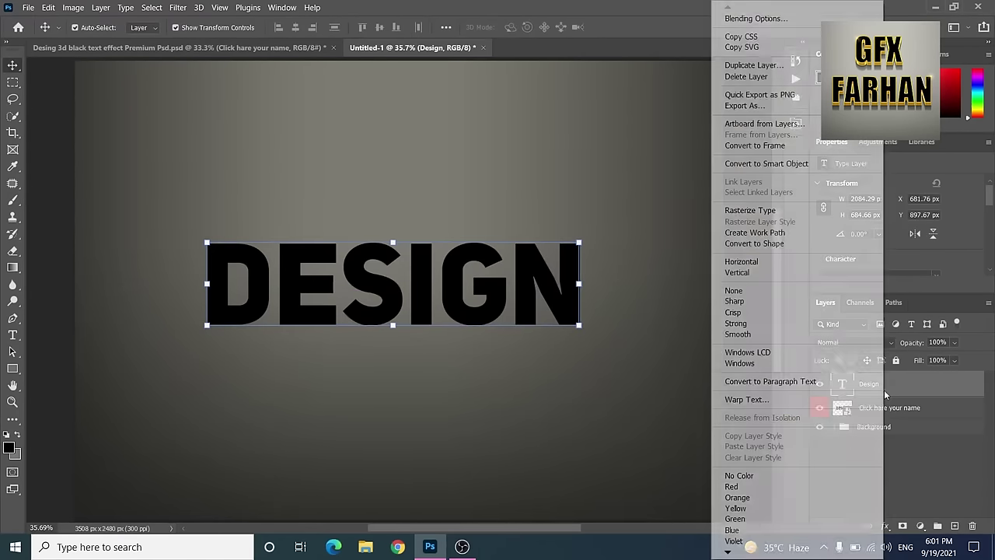
click(774, 164)
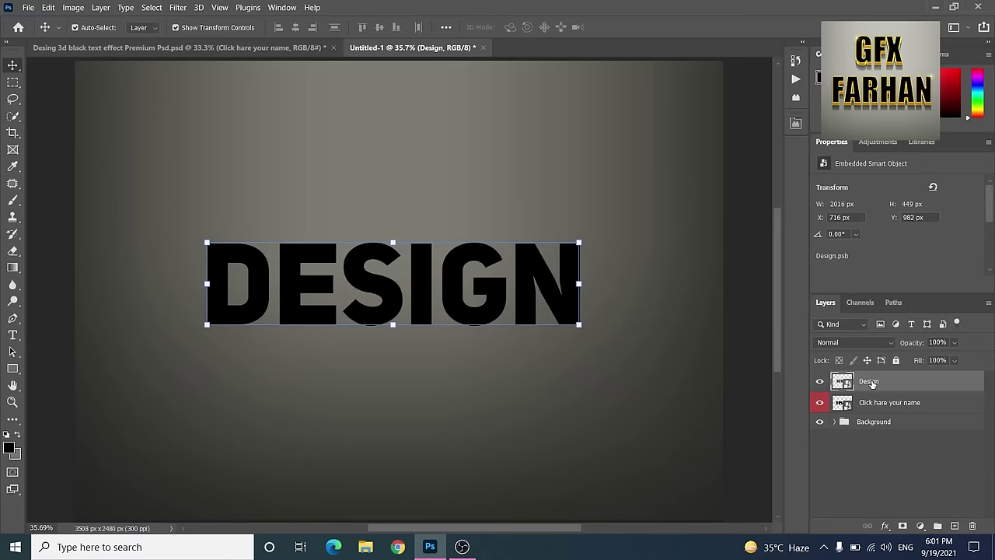
double_click(870, 382)
text(d)
text(ur )
text(name)
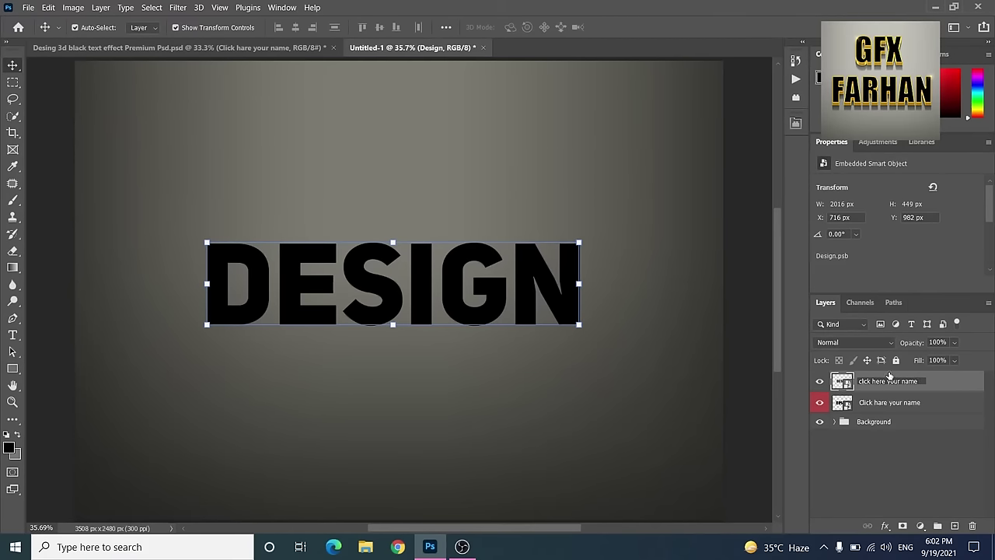
Confirm the name, try lowering its fill, then delete the 'click here your name' layer.
click(921, 469)
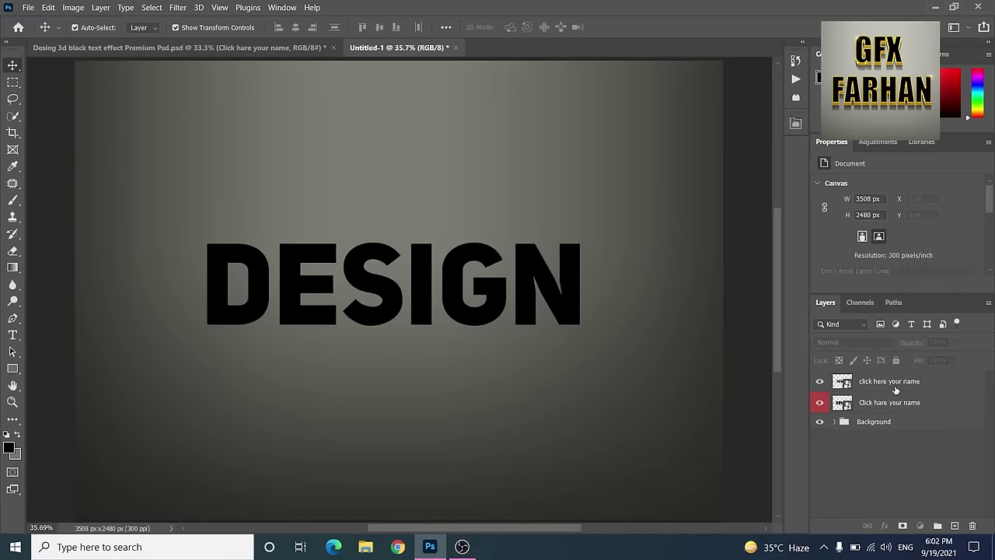
click(896, 388)
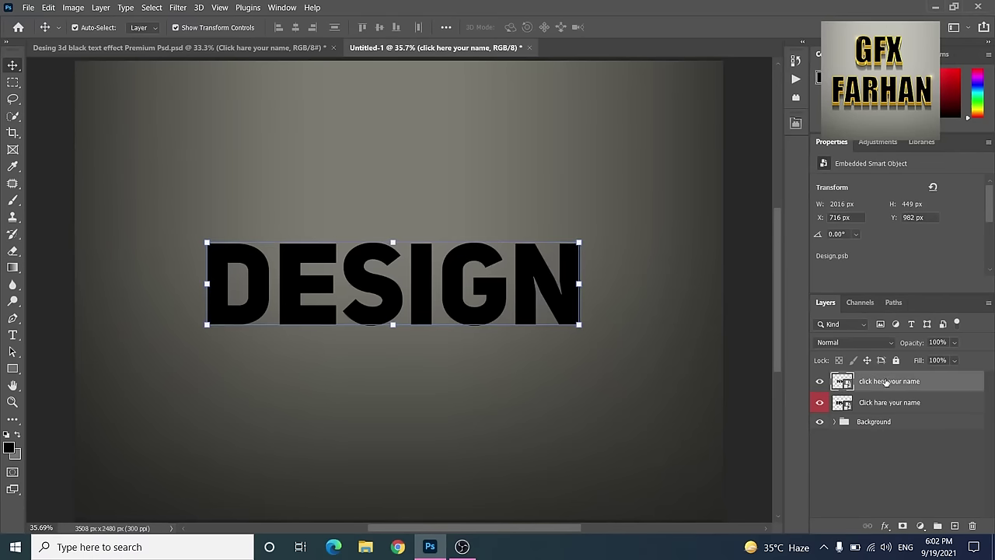
click(954, 360)
drag(968, 378, 911, 384)
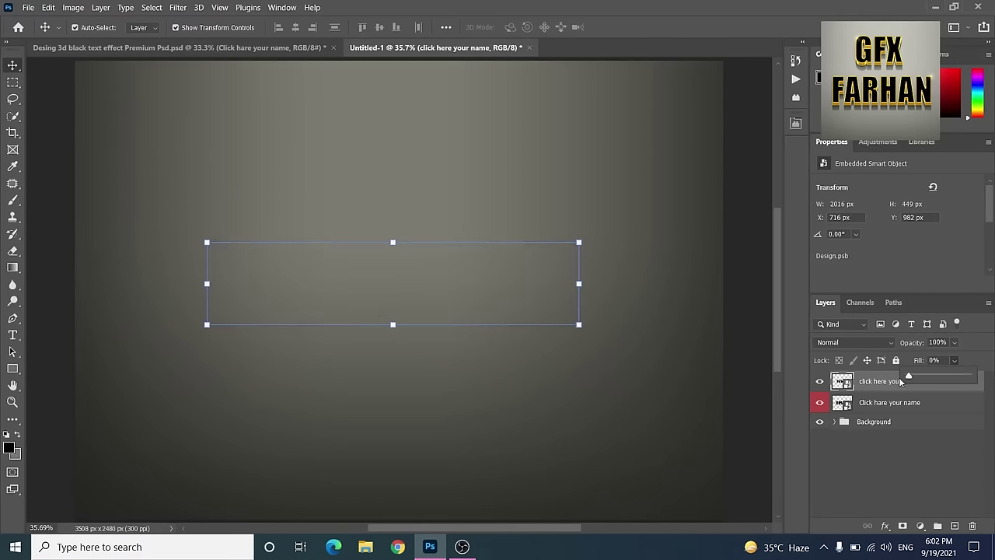
click(928, 435)
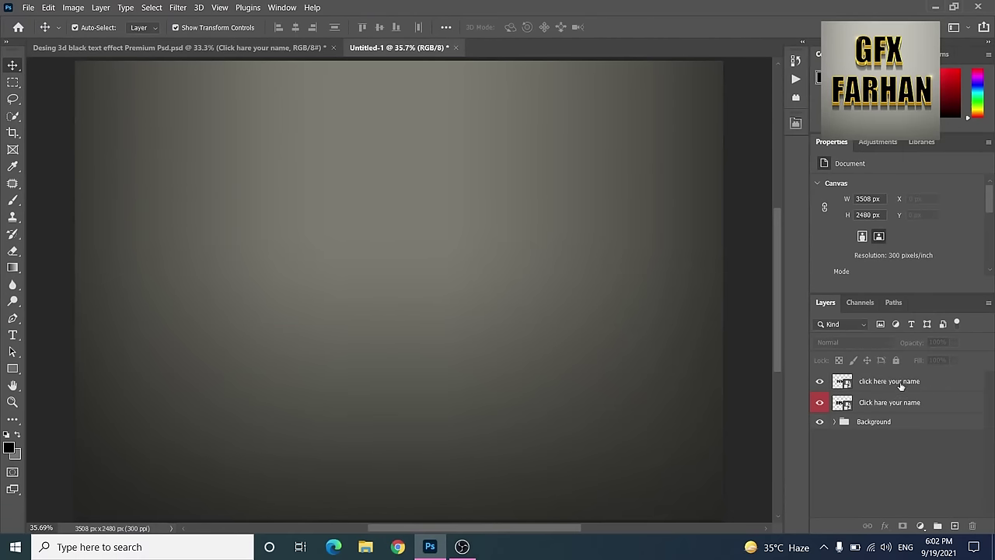
click(898, 383)
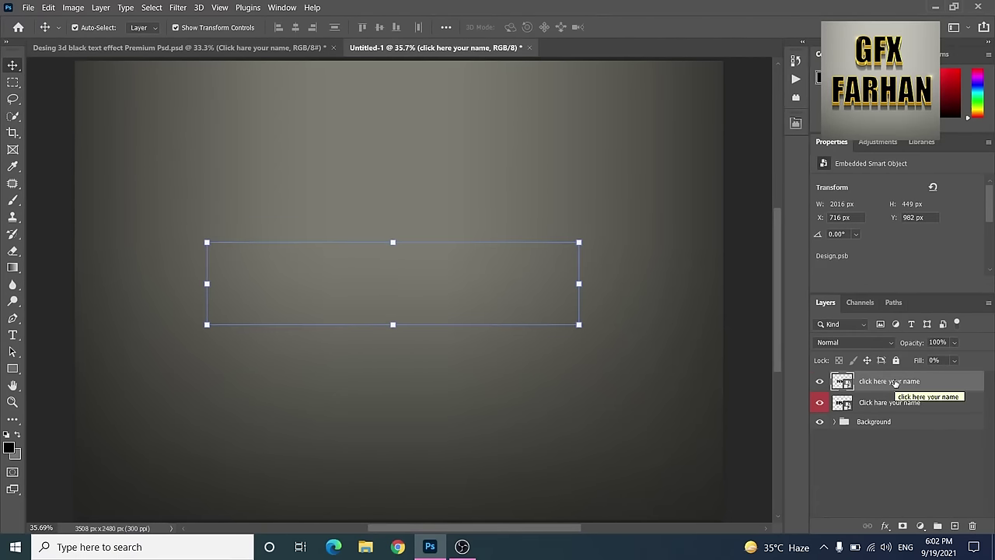
key(Delete)
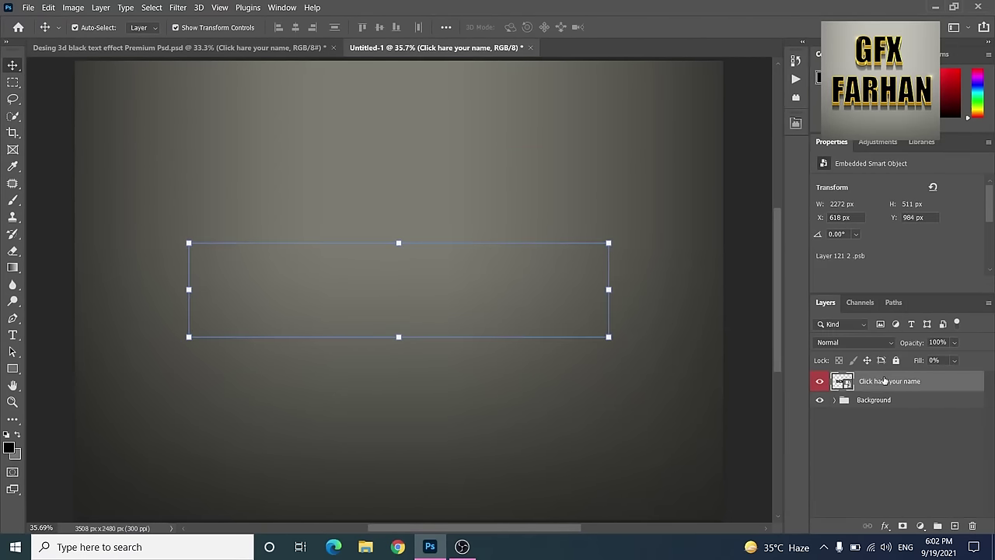
Set 'Click hare your name' fill to 100%, then back to 0%.
click(956, 362)
drag(926, 378, 986, 376)
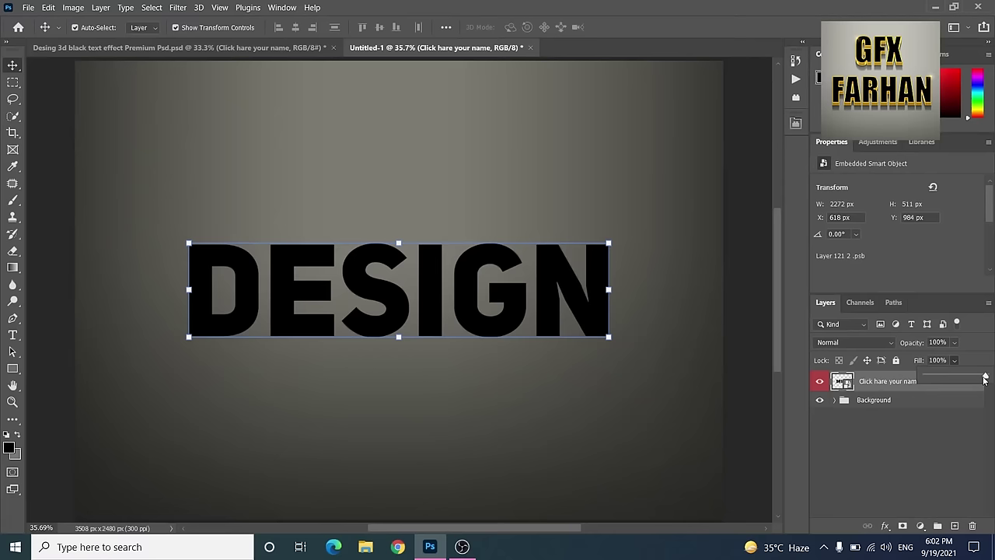
drag(984, 379, 926, 378)
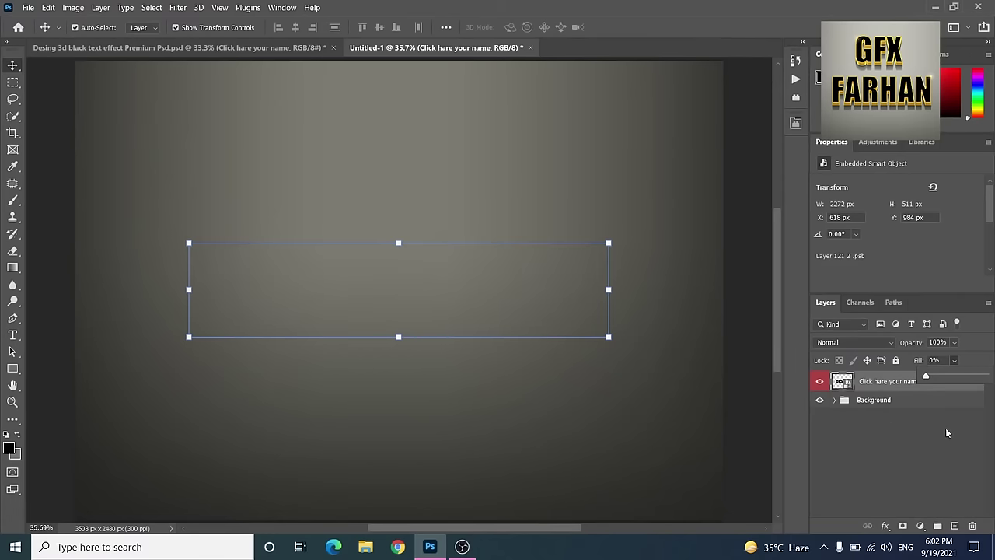
click(946, 430)
click(877, 386)
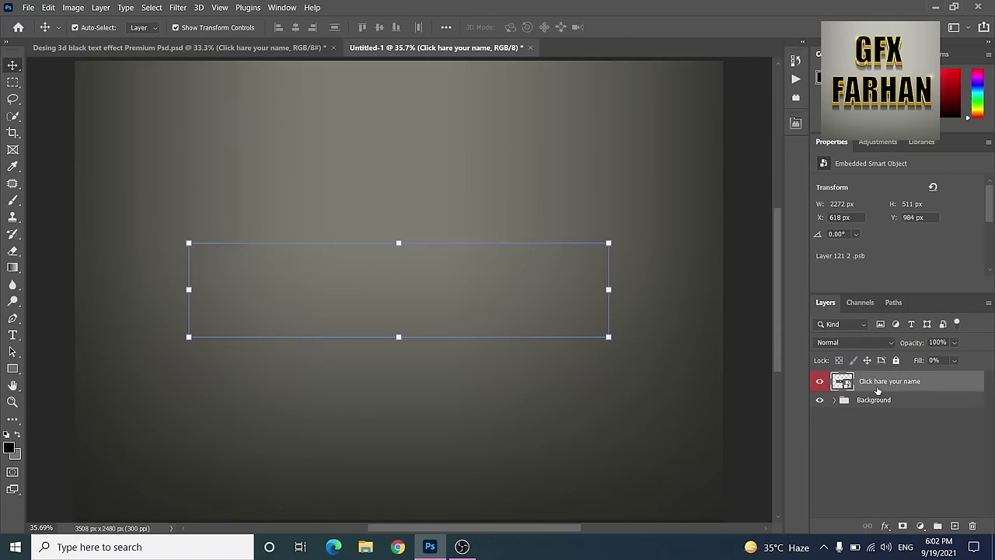
Duplicate the layer as a new layer named 3D.
right_click(878, 388)
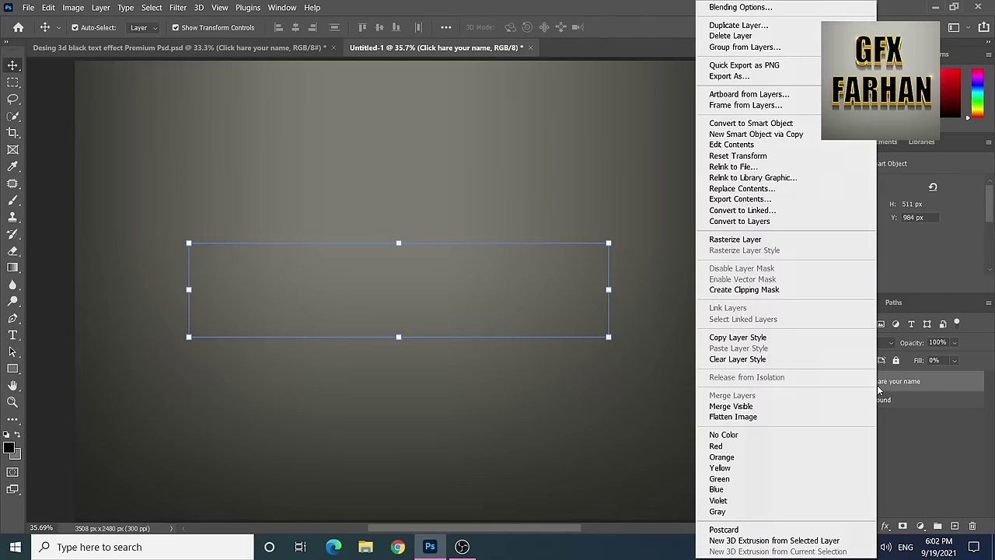
click(764, 29)
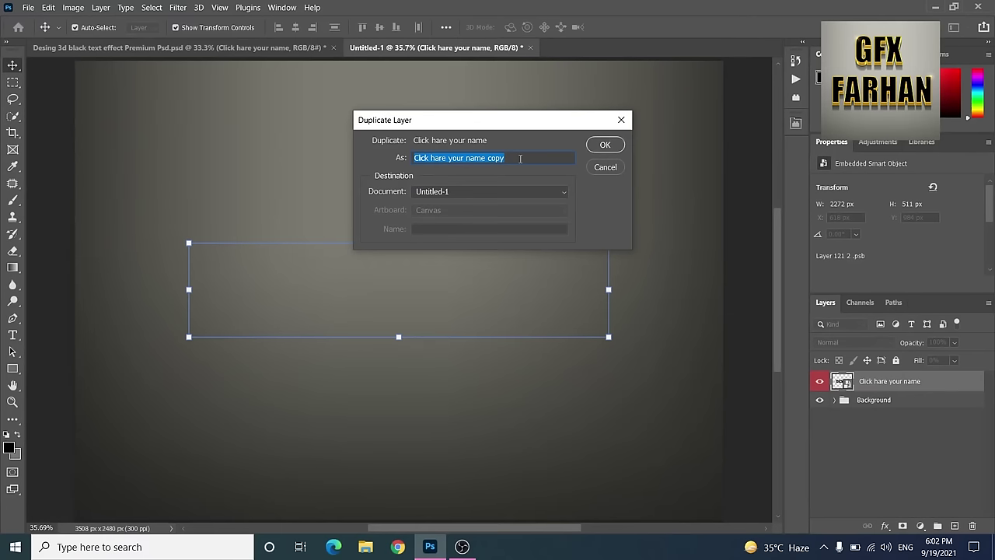
text(3D)
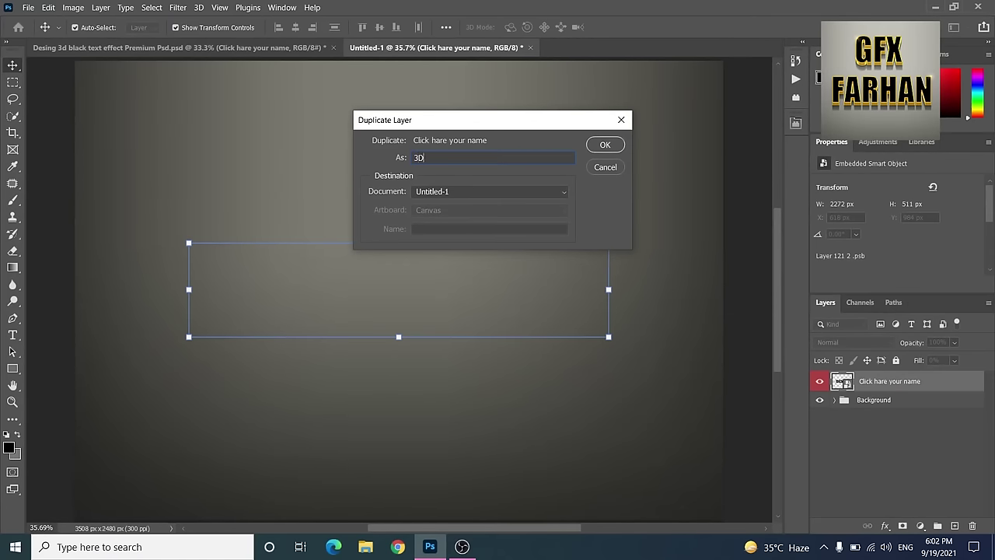
click(604, 145)
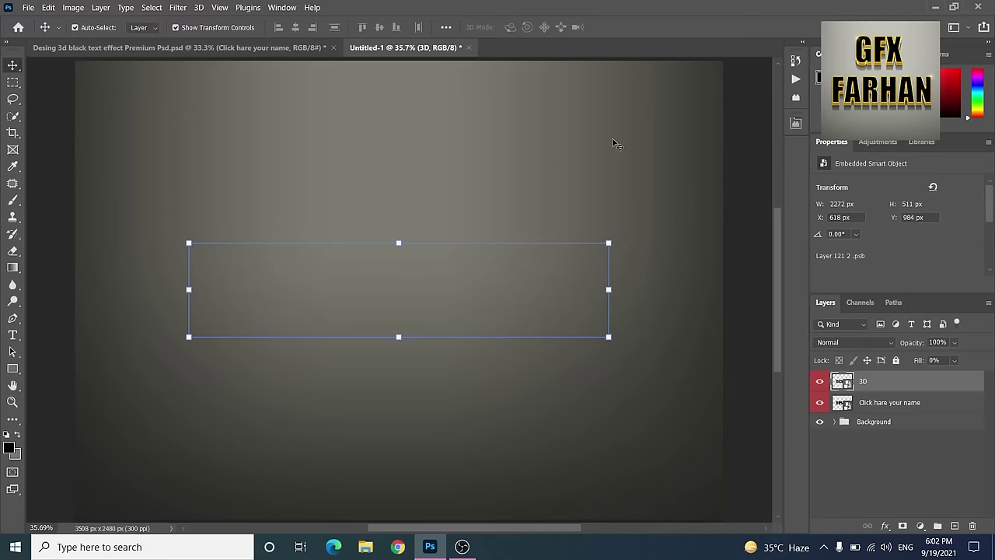
Move the 3D layer beneath the name layer, set its fill to 100%, and reselect it.
drag(893, 382, 896, 411)
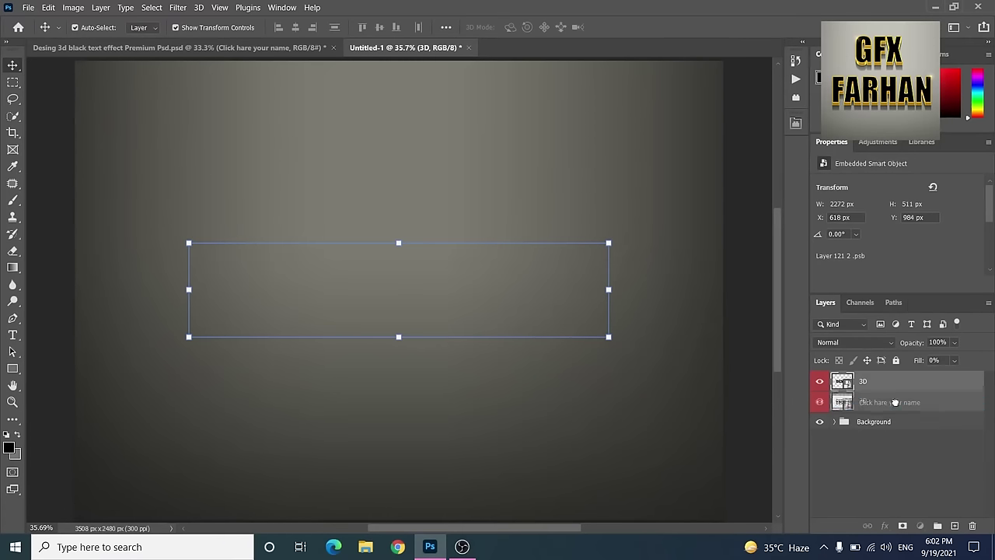
click(955, 361)
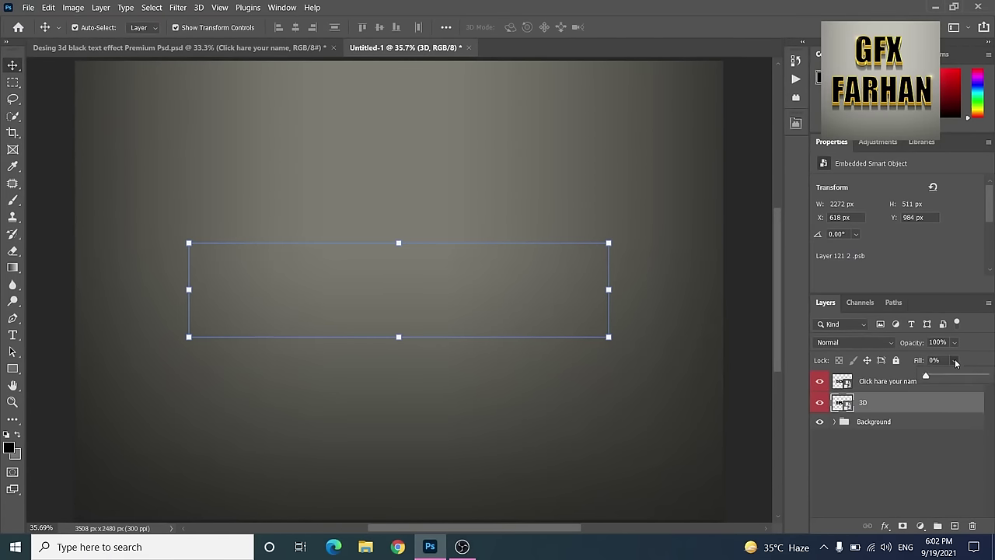
drag(929, 376, 992, 364)
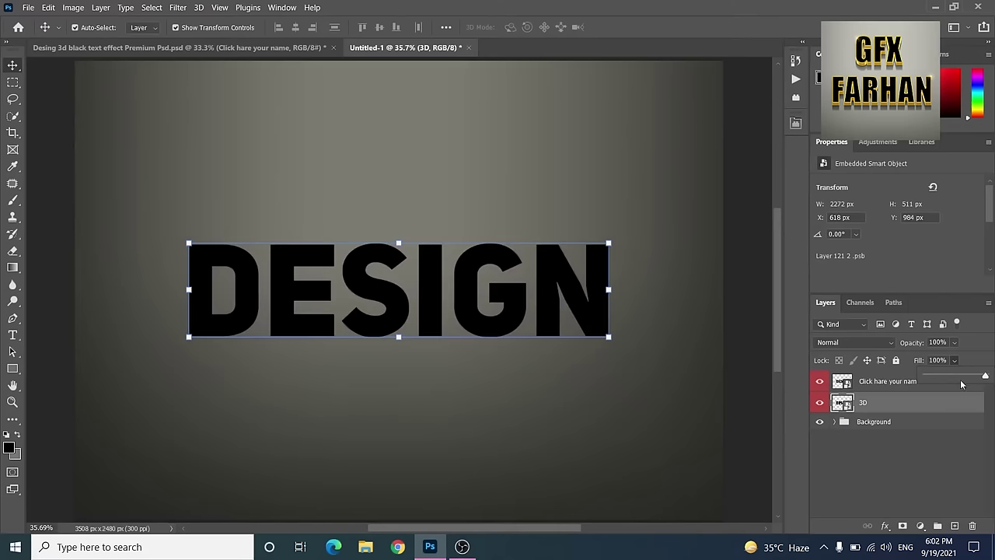
click(883, 443)
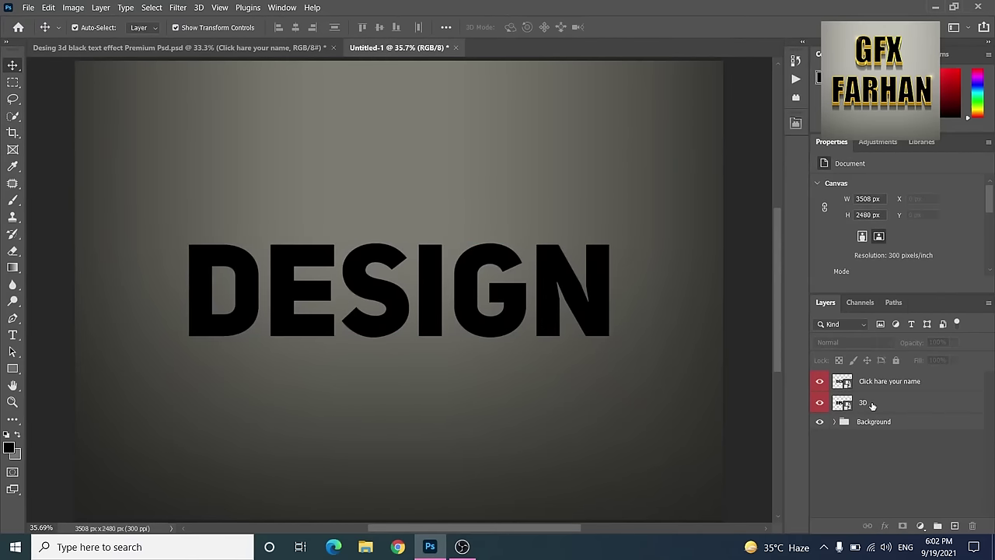
click(886, 404)
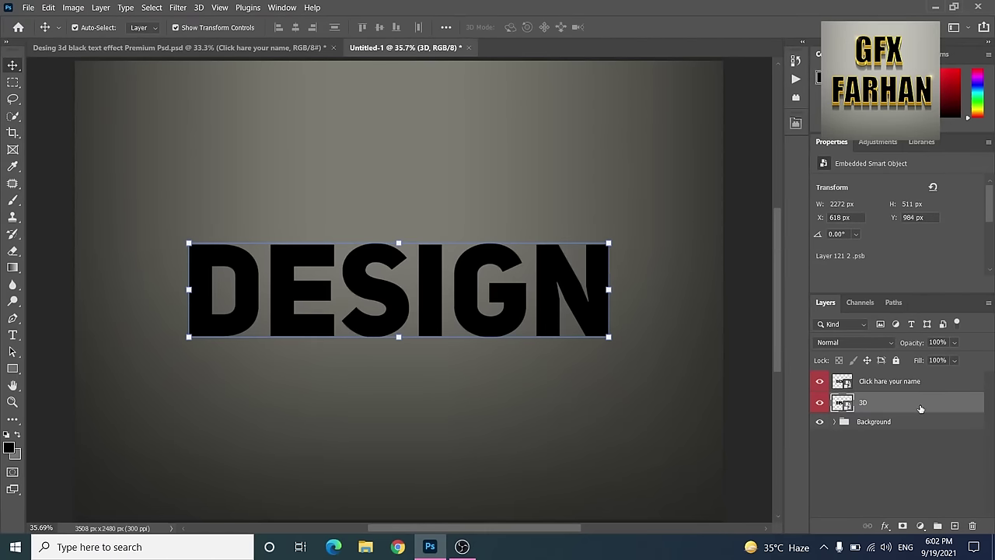
Enable Bevel & Emboss with its Contour option using the cone contour preset on the 3D layer.
double_click(920, 409)
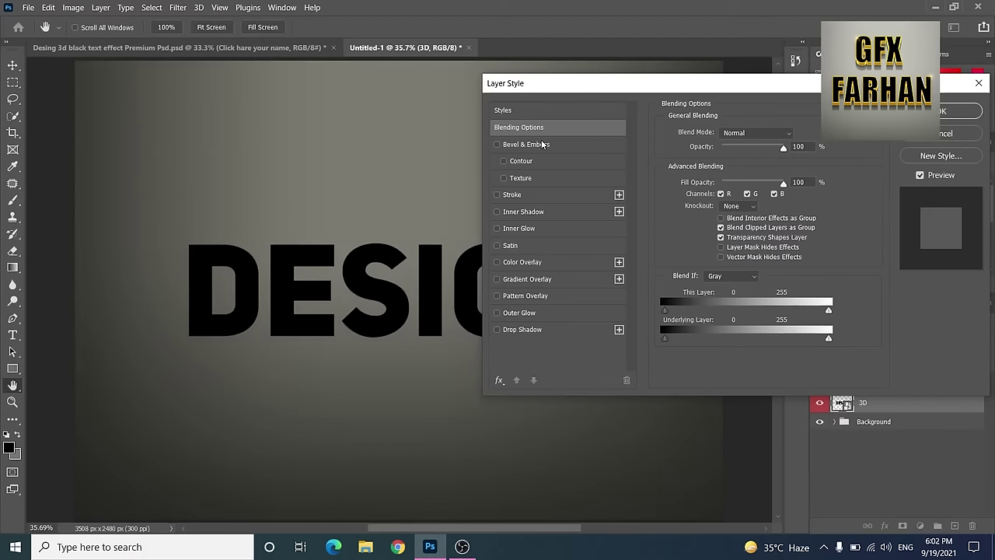
click(496, 144)
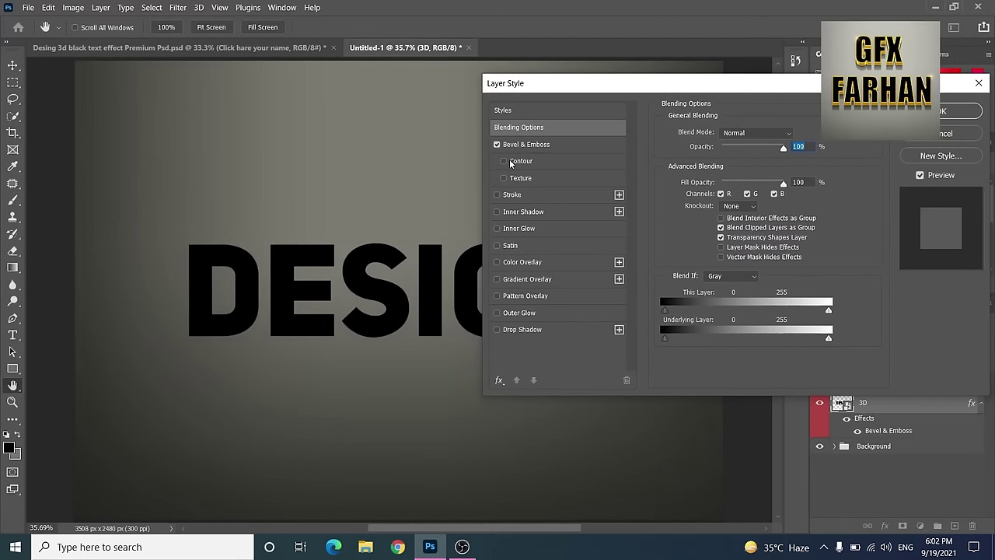
click(504, 161)
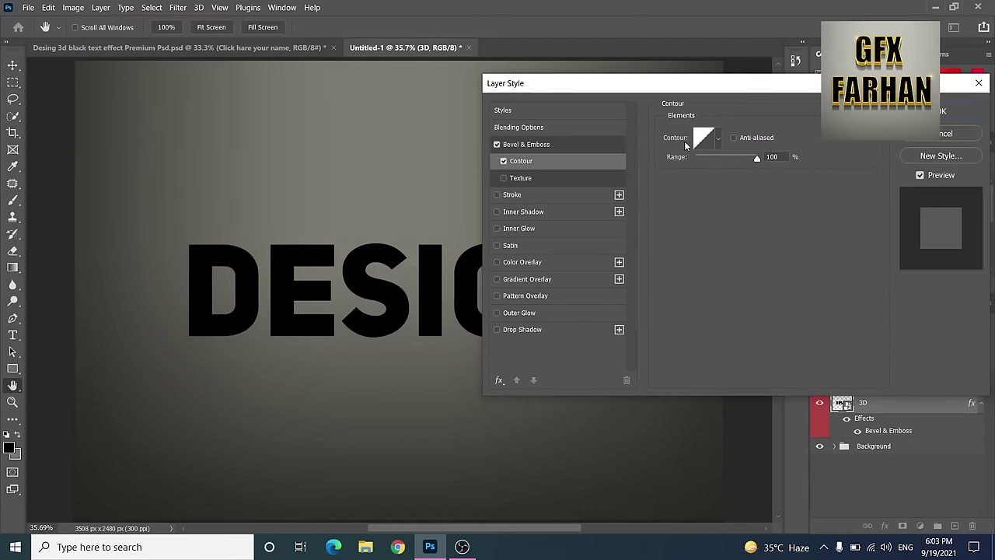
click(717, 140)
click(661, 189)
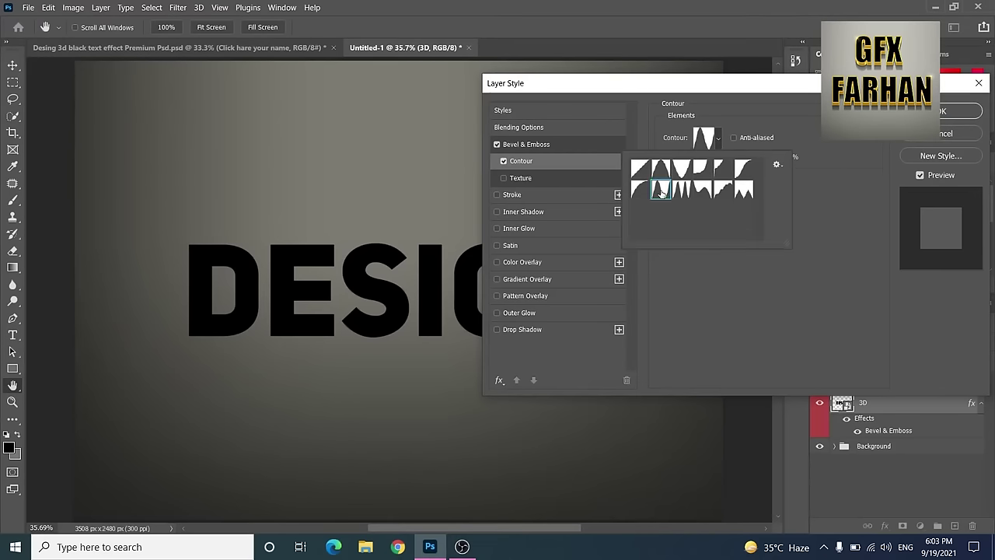
click(547, 146)
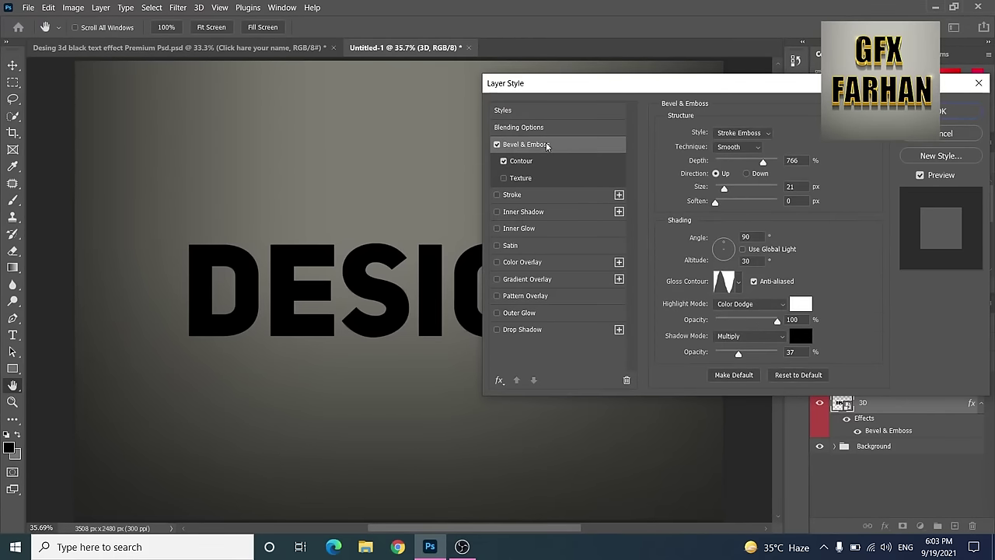
Set the bevel to Stroke Emboss with depth 766, size 21, angle 90° and altitude 30°.
click(746, 134)
click(753, 134)
click(791, 160)
click(793, 160)
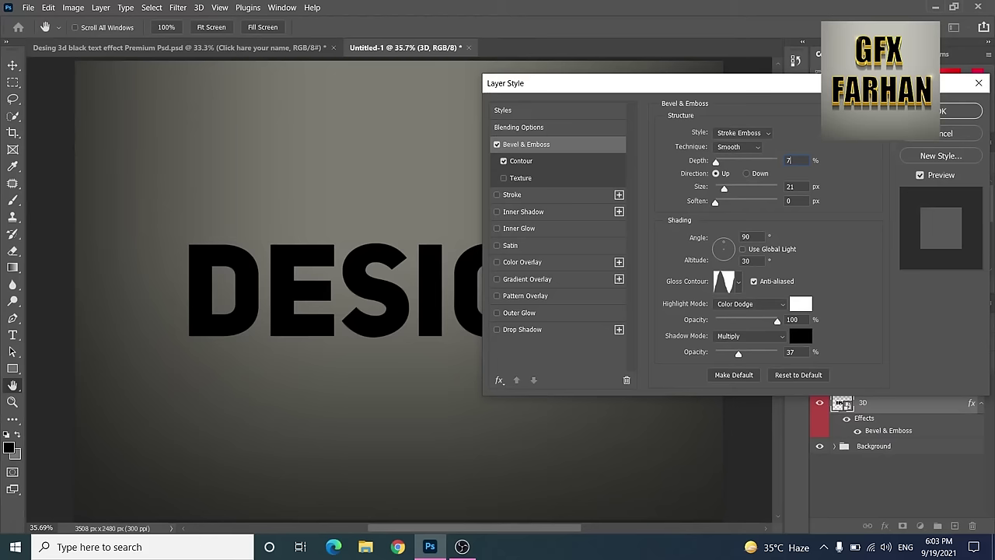
click(801, 187)
click(791, 186)
click(747, 236)
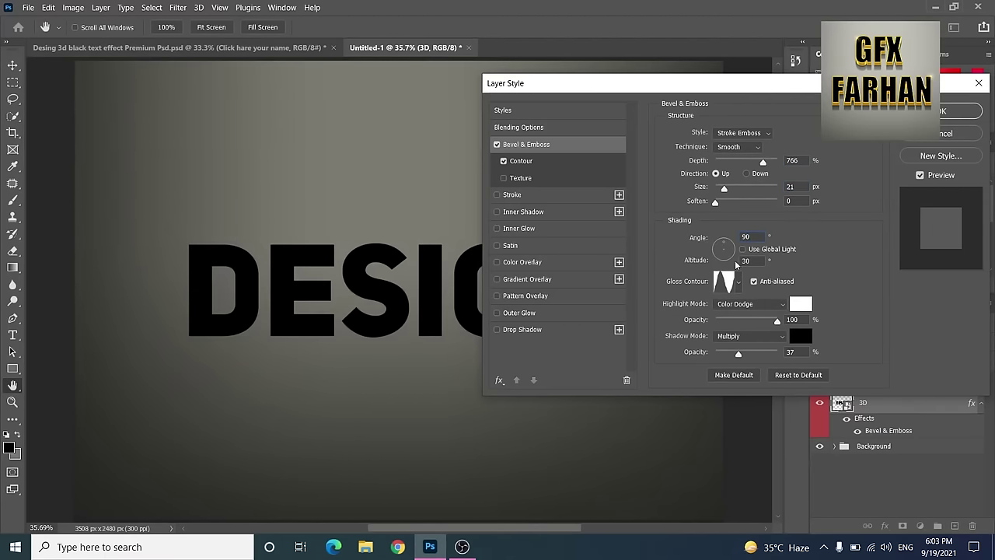
key(Tab)
text(3)
text(0)
Keep the Ring gloss contour and check the highlight and shadow opacity values.
click(725, 283)
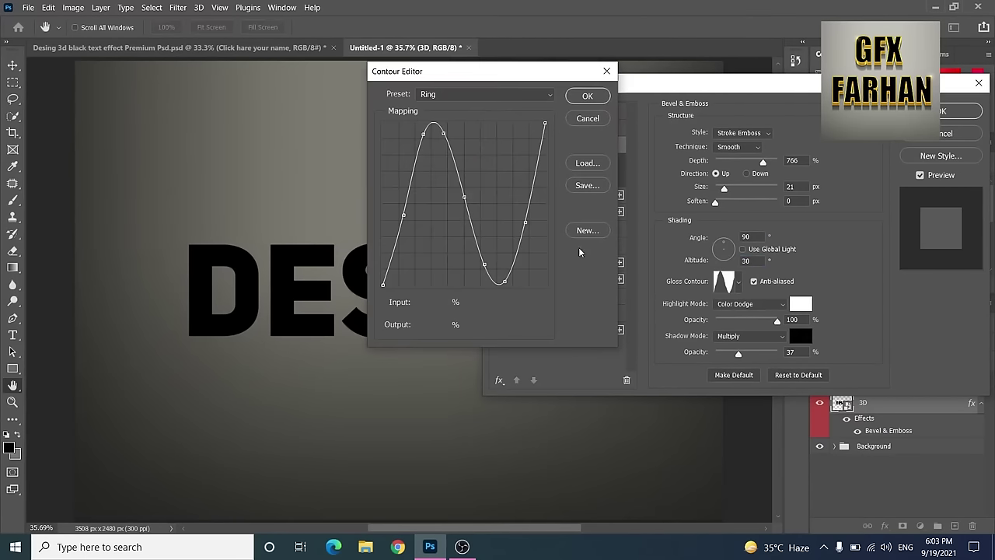
click(606, 71)
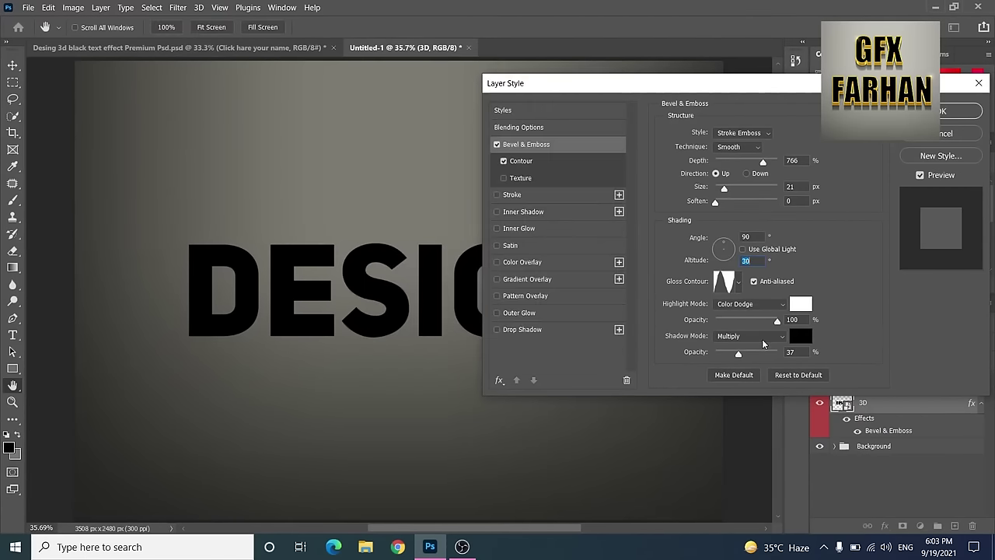
click(738, 280)
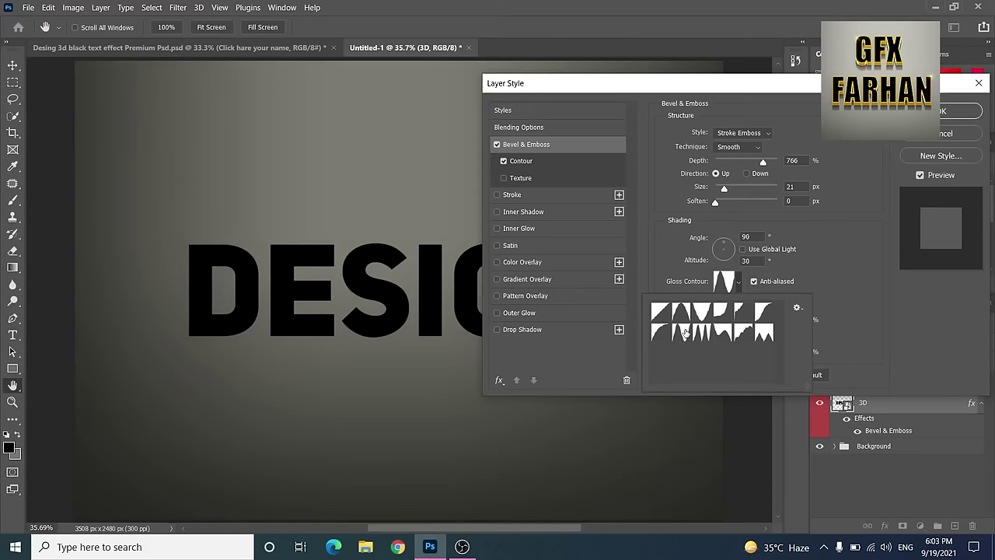
click(839, 268)
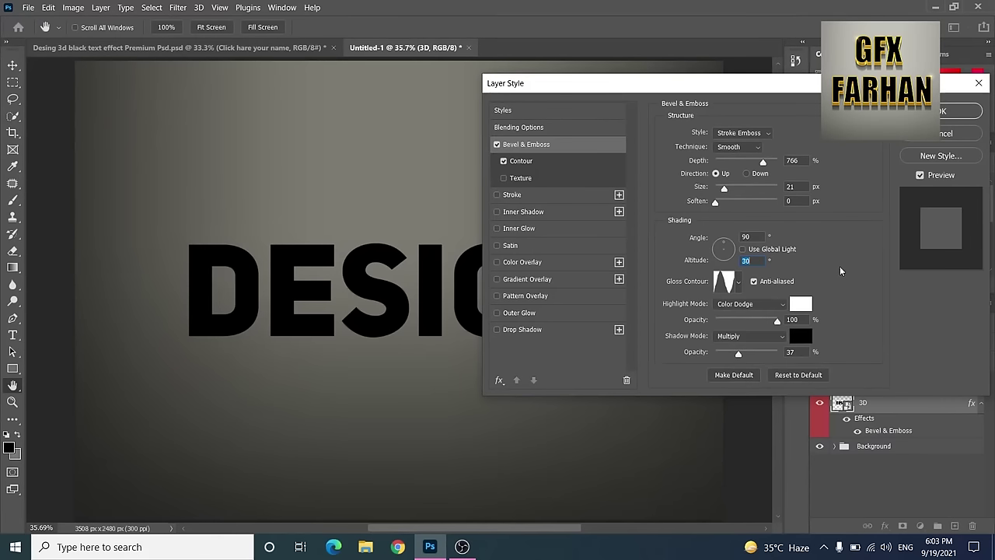
click(793, 319)
key(Tab)
Add a 13 px Stroke positioned Inside.
click(509, 196)
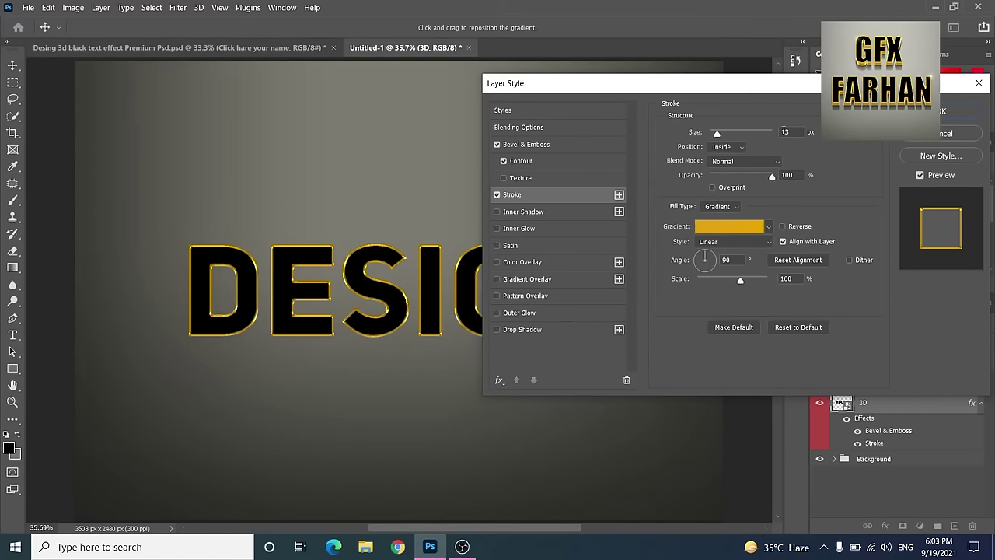
double_click(785, 132)
text(13)
click(727, 146)
click(730, 168)
double_click(788, 175)
Set both stroke gradient stops to gold (#eaa500) in the Gradient Editor.
click(723, 229)
double_click(361, 291)
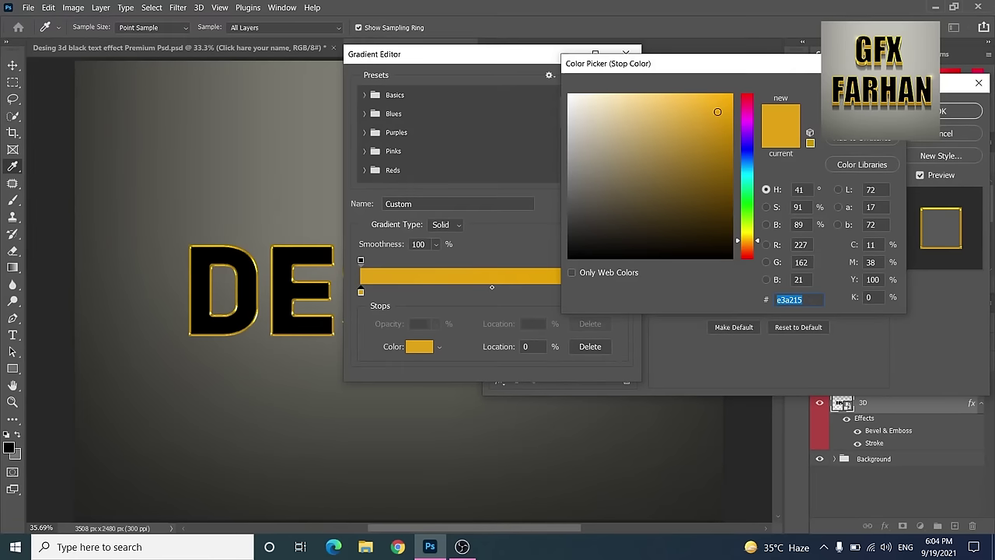
key(Return)
click(622, 292)
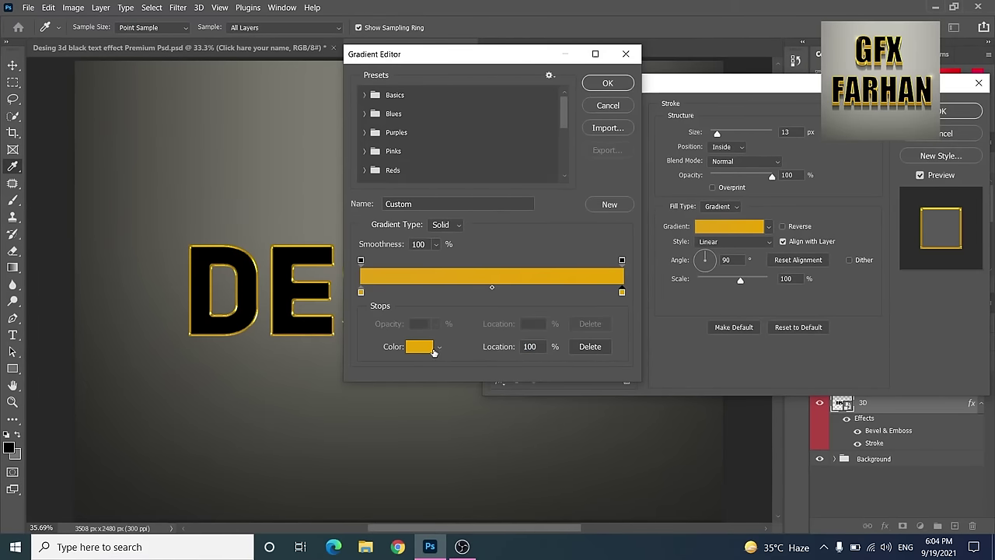
click(432, 350)
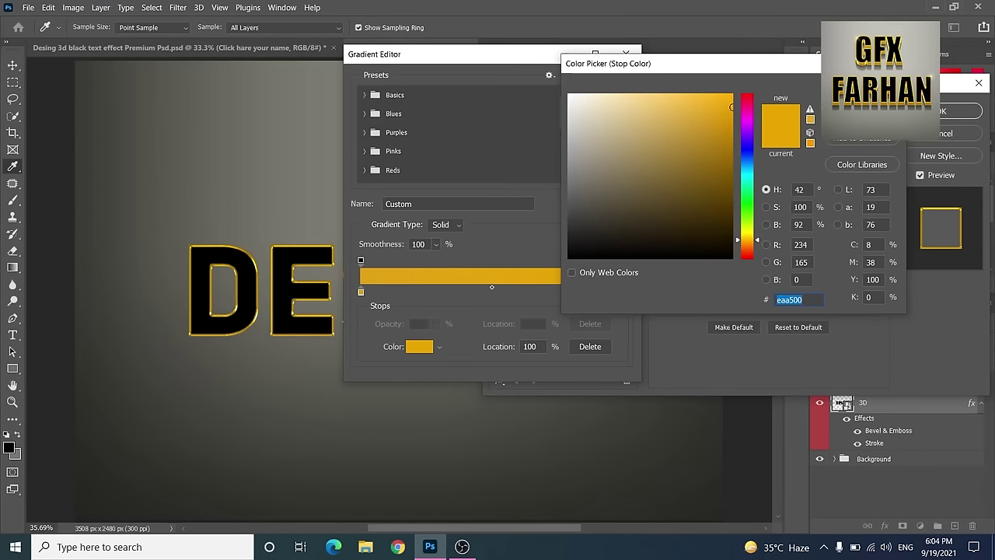
key(Return)
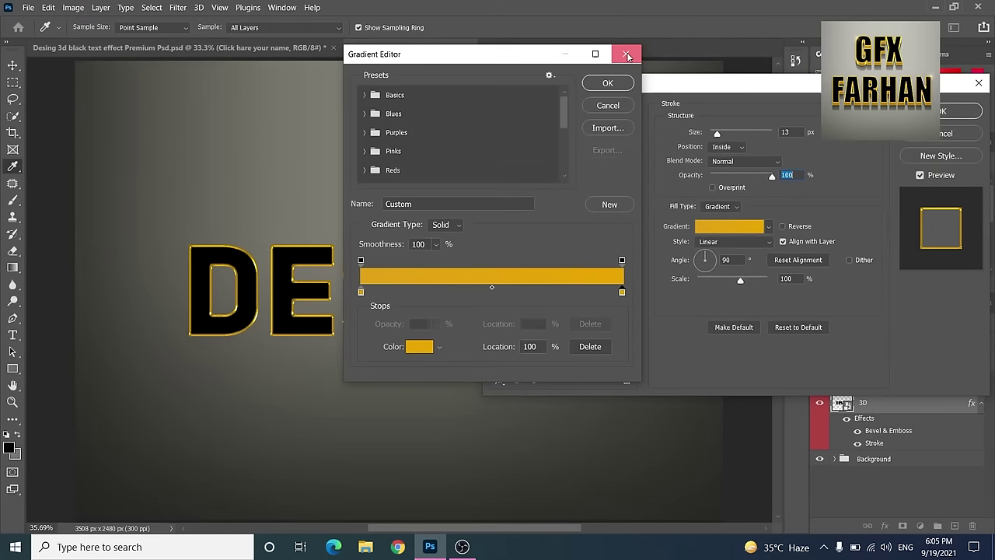
click(626, 54)
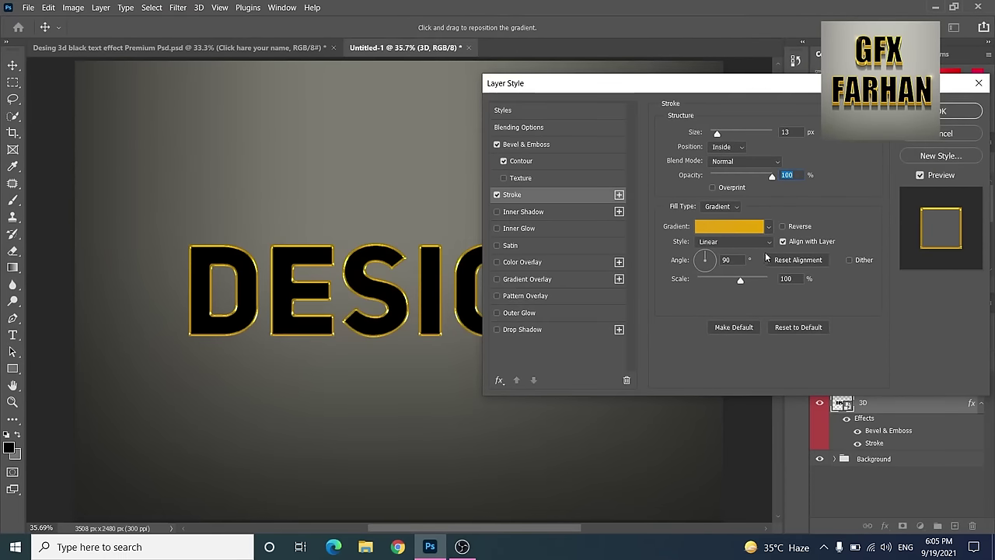
Check the gradient angle and scale, then apply the layer style with OK.
double_click(730, 260)
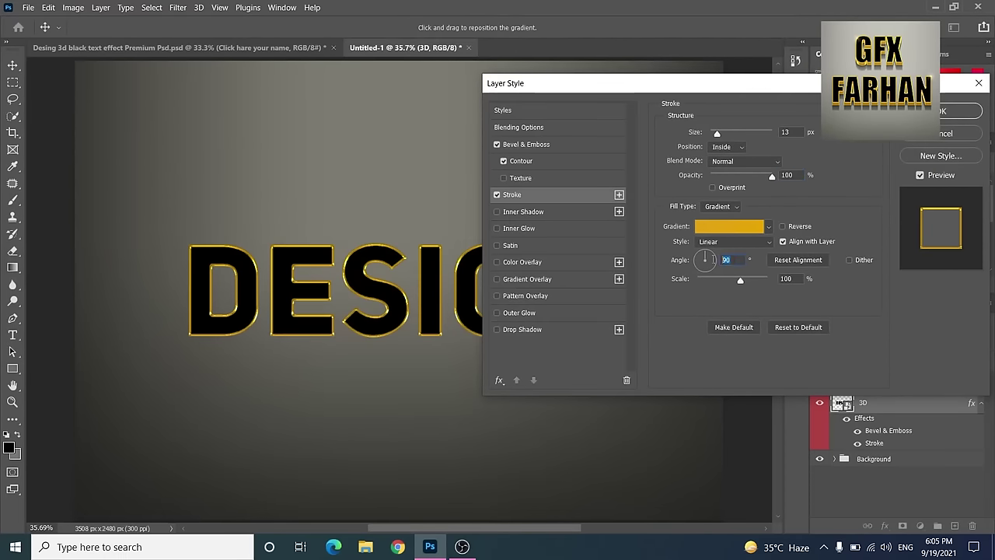
double_click(793, 279)
click(947, 111)
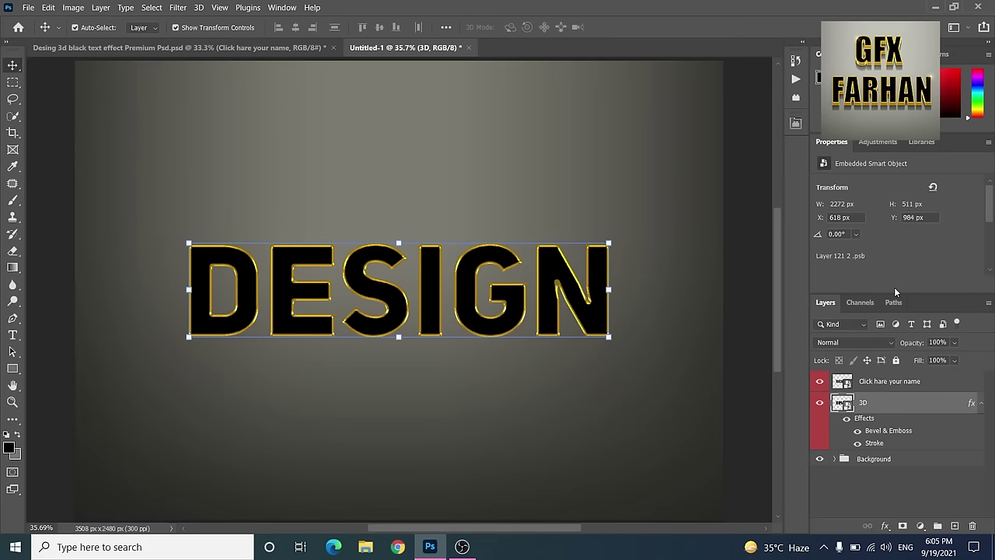
Duplicate the 3D layer as '3D copy 1' and drag it directly beneath 3D.
click(981, 402)
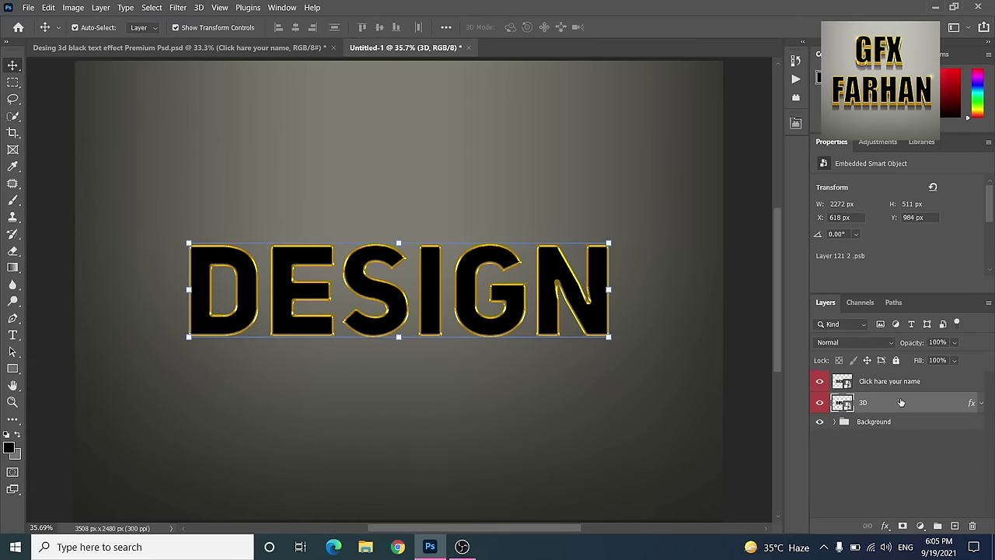
right_click(901, 402)
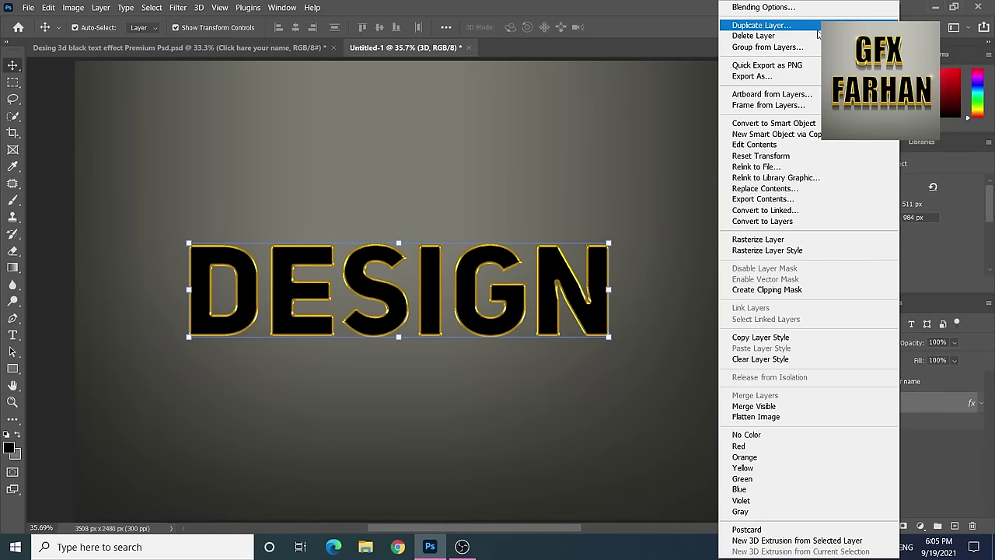
click(815, 27)
click(477, 158)
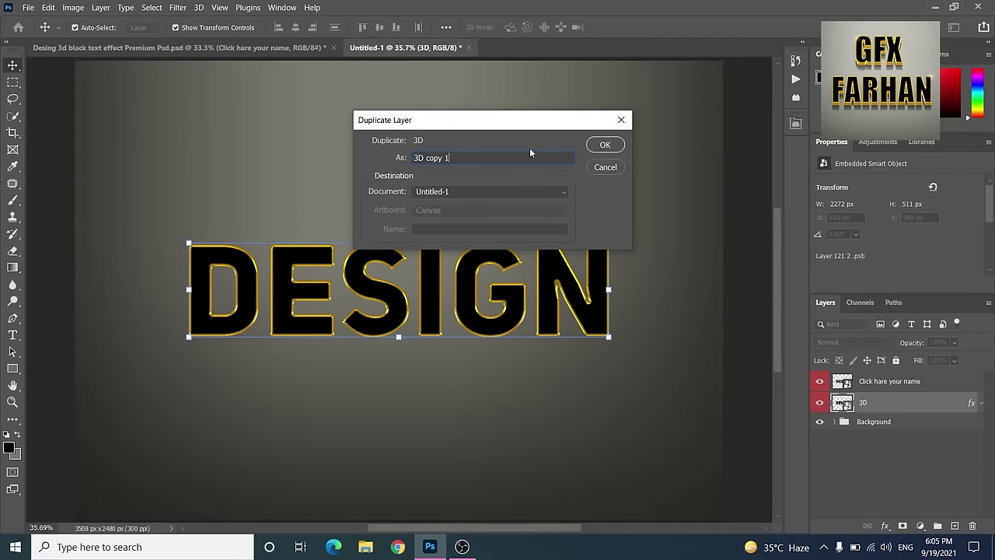
click(605, 145)
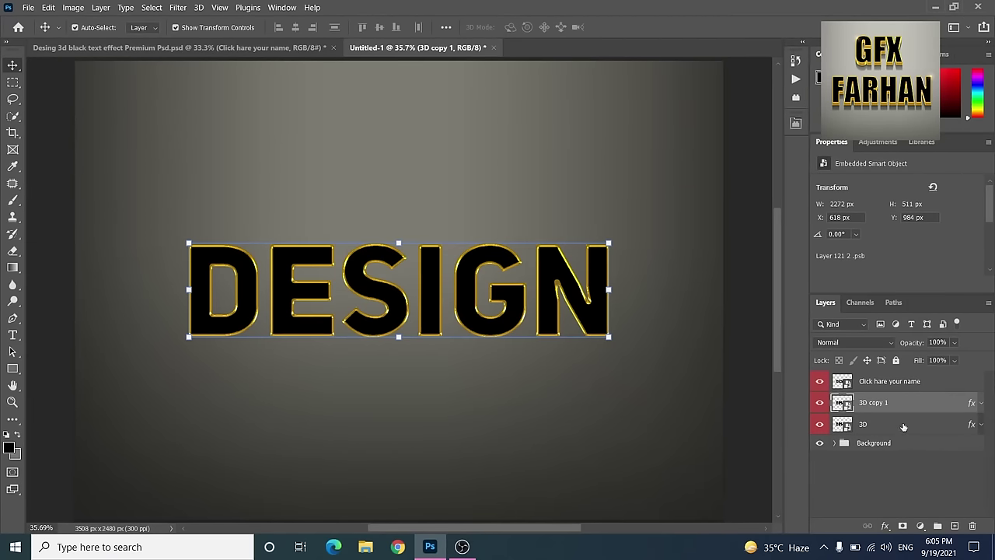
drag(885, 408, 885, 436)
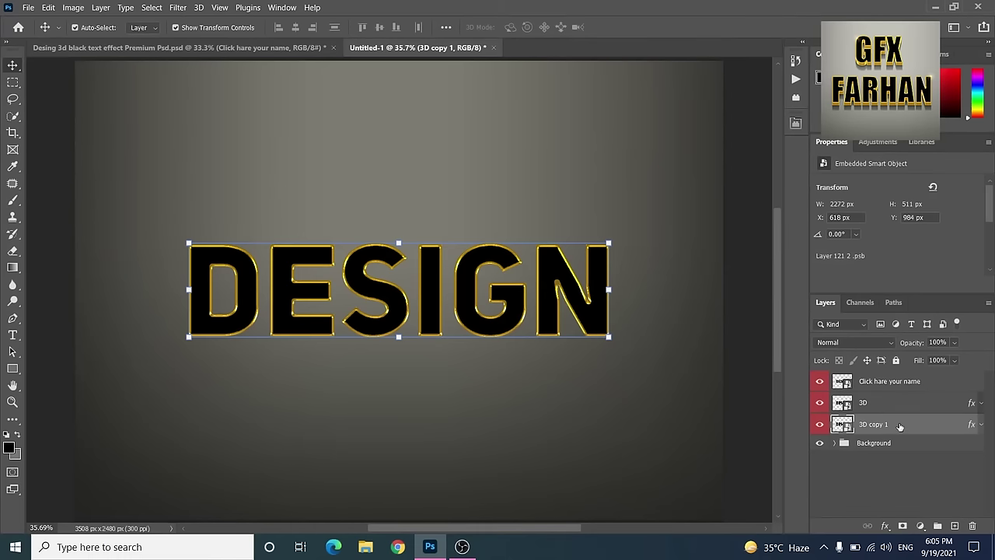
Set 3D copy 1's bevel depth to 368% and size to 24 px.
right_click(925, 428)
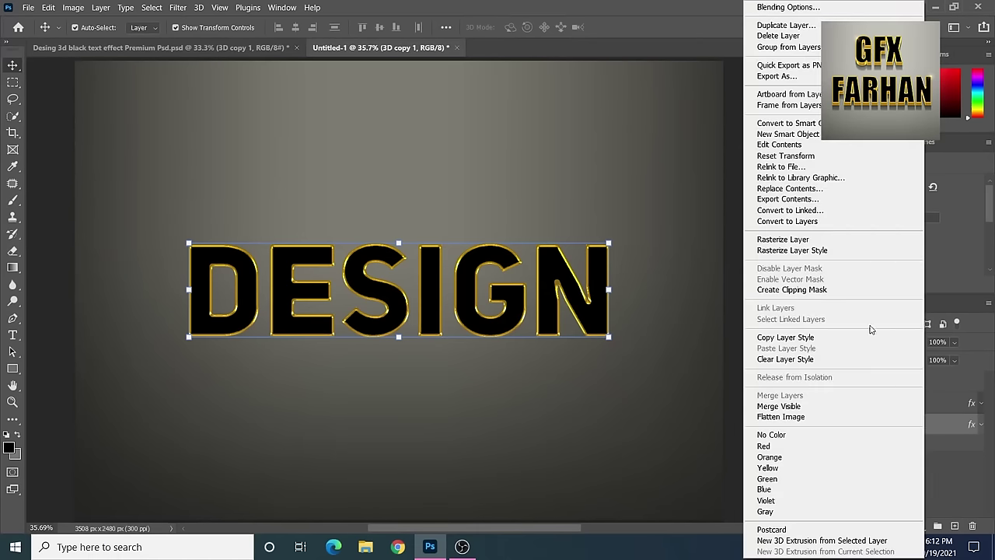
click(795, 8)
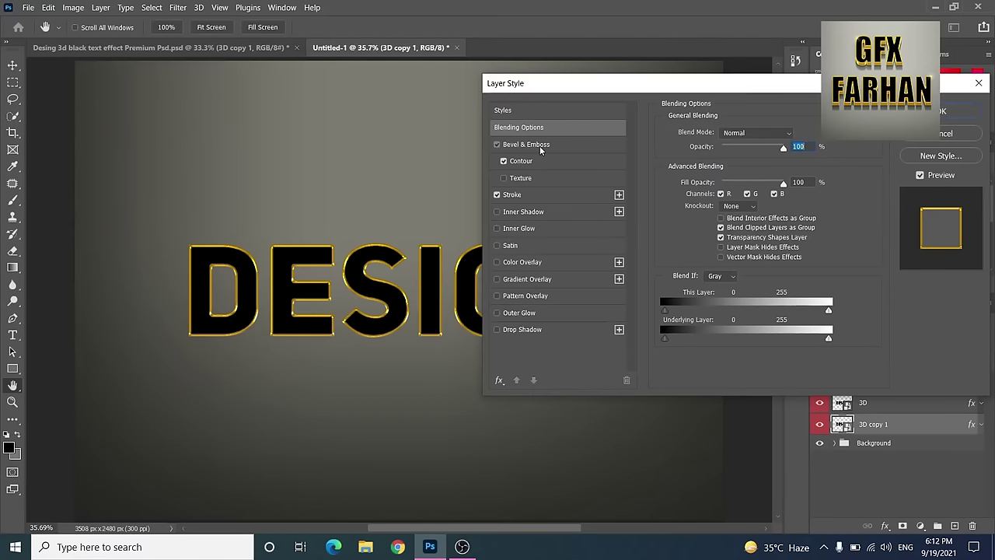
click(540, 147)
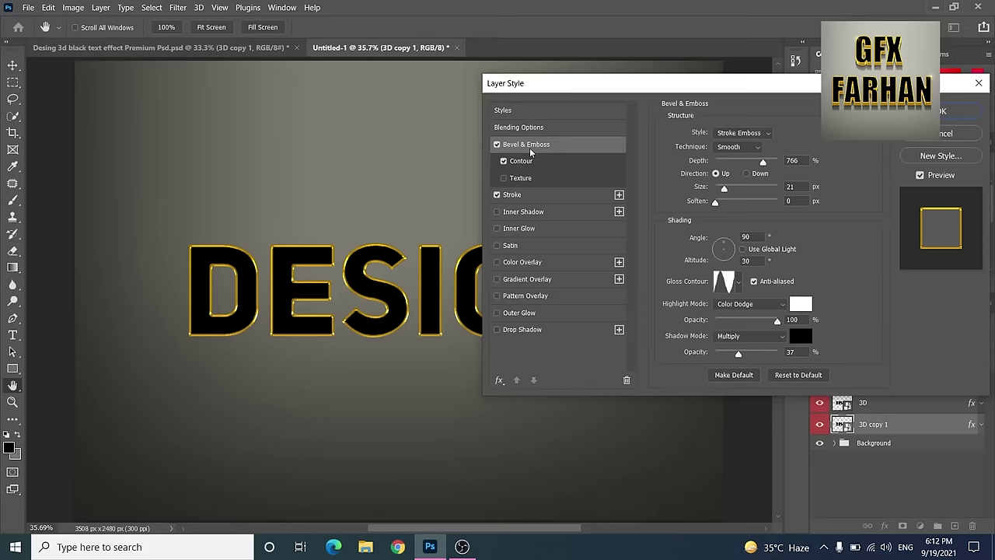
double_click(798, 160)
text(368)
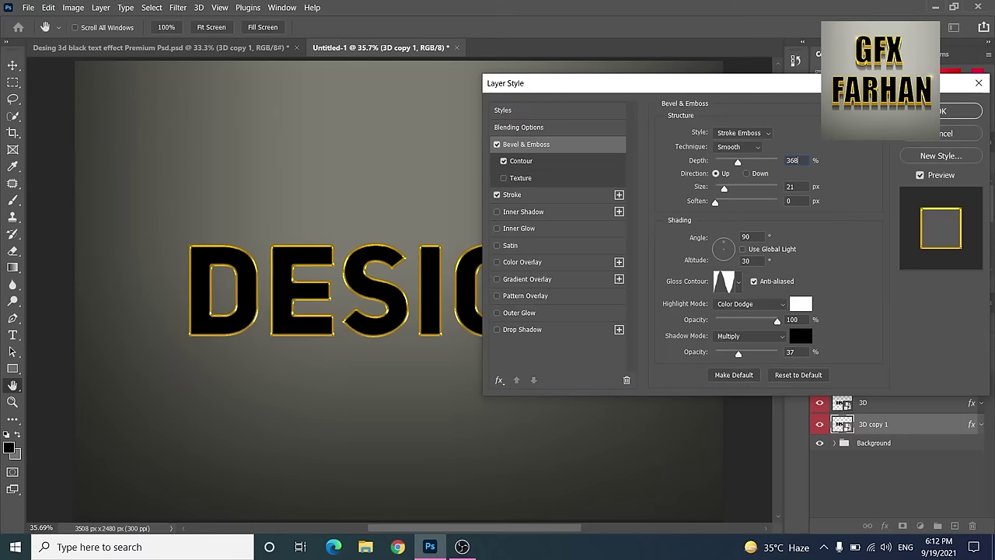
key(Tab)
text(24)
Set the bevel angle to 96°, a Linear gloss contour, and altitude 42°.
drag(759, 234, 731, 231)
text(96)
click(740, 285)
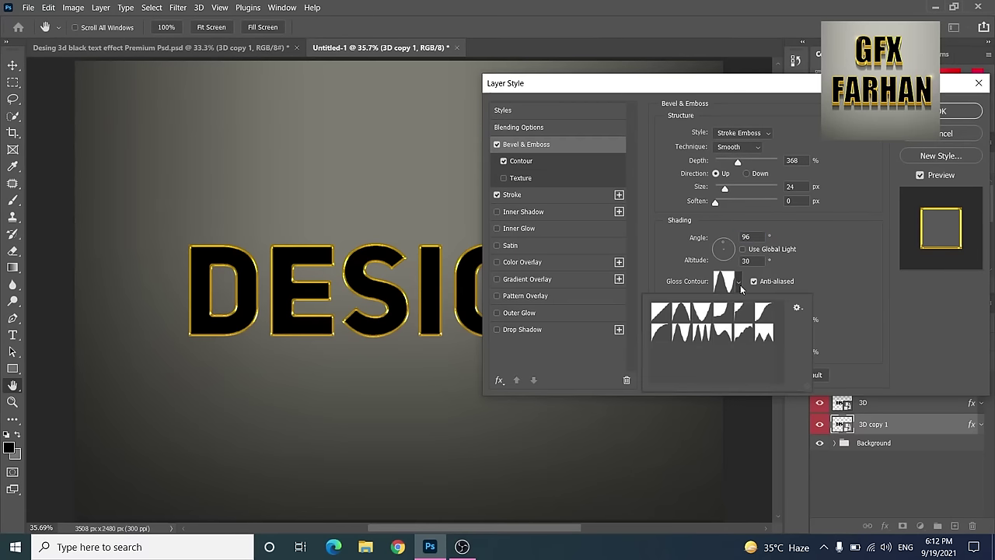
click(660, 313)
click(822, 267)
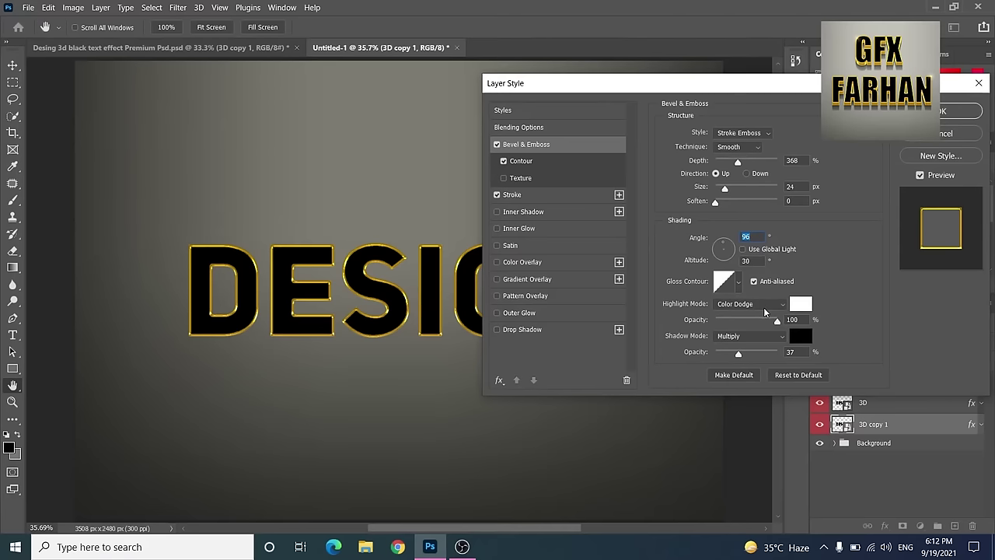
double_click(759, 263)
text(42)
Set highlight opacity 79% and shadow opacity 47%, and turn off the bevel Contour.
double_click(793, 320)
text(79)
double_click(792, 351)
text(47)
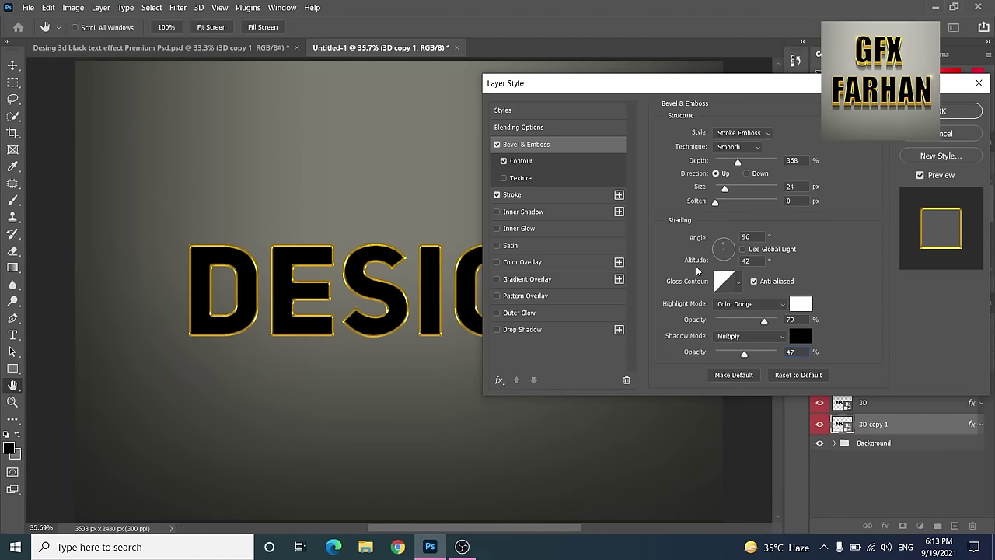
click(503, 162)
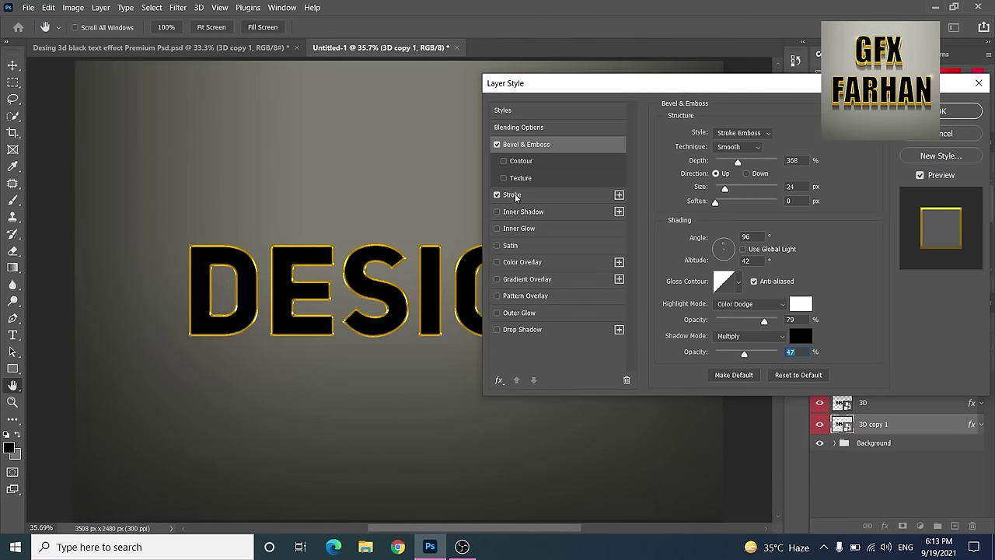
Reduce 3D copy 1's stroke size to 7 px.
click(514, 196)
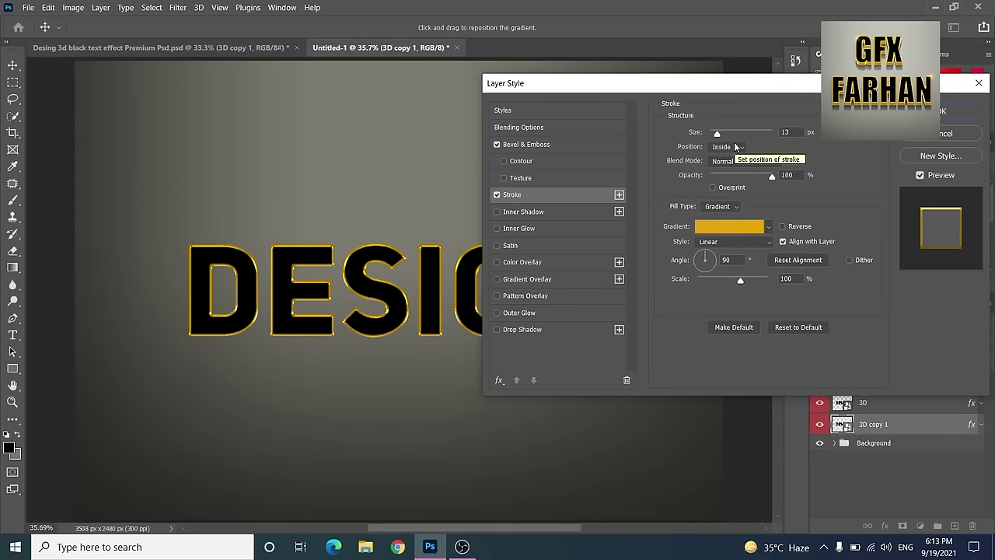
click(780, 133)
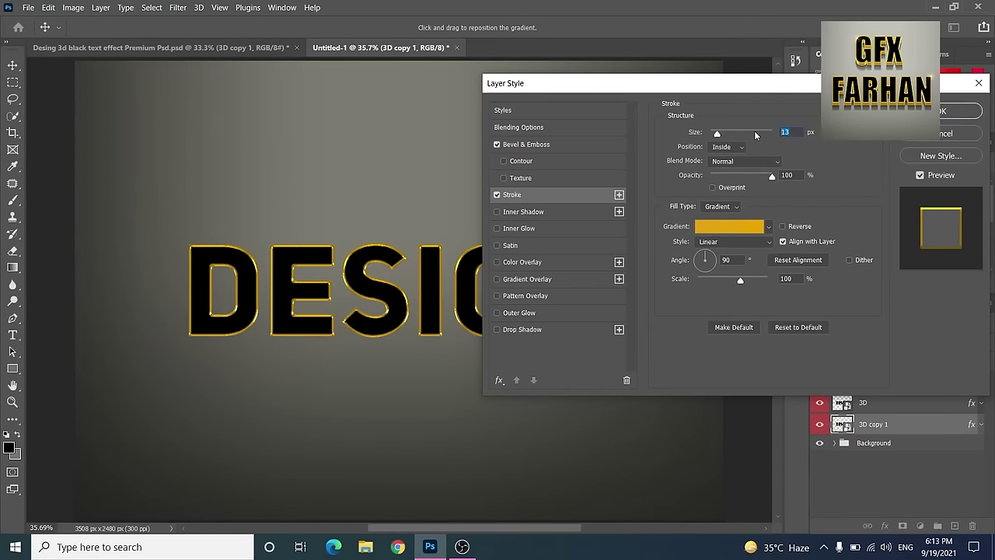
text(7)
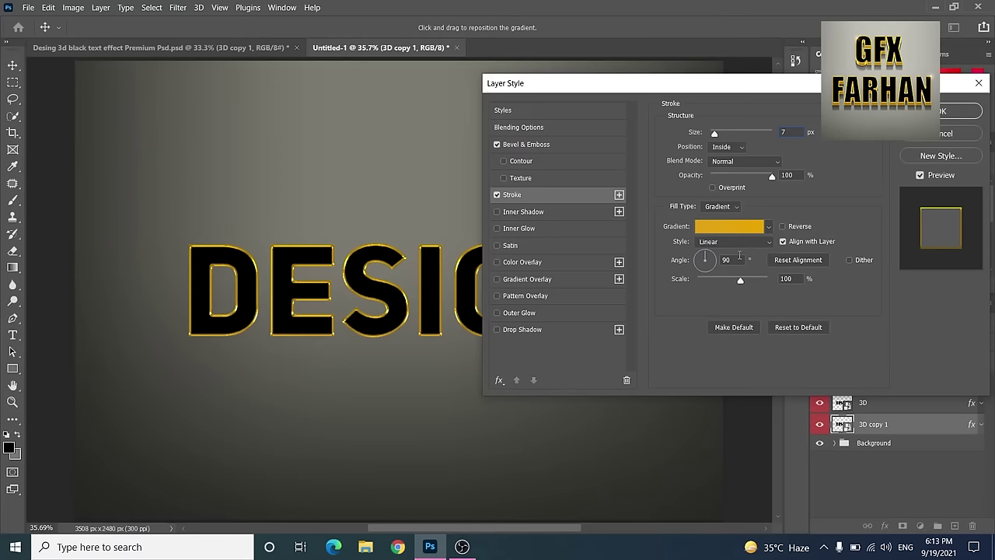
Set the stroke gradient's left stop colour to #d5731c.
click(727, 226)
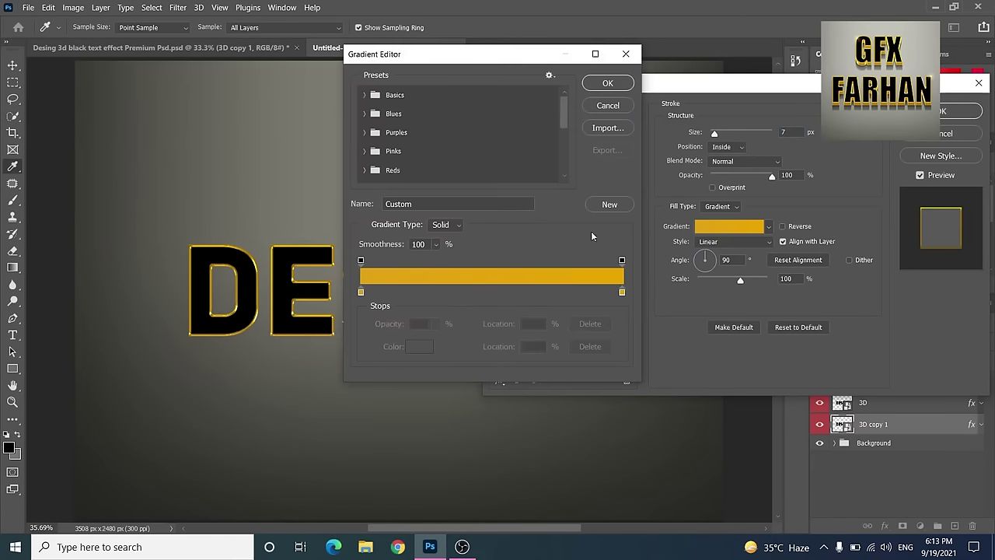
click(360, 293)
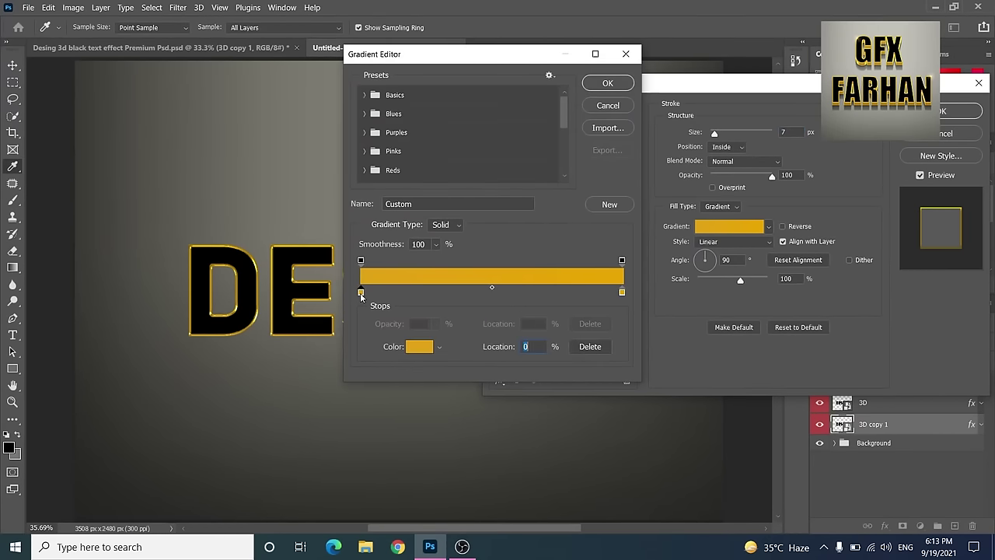
click(417, 347)
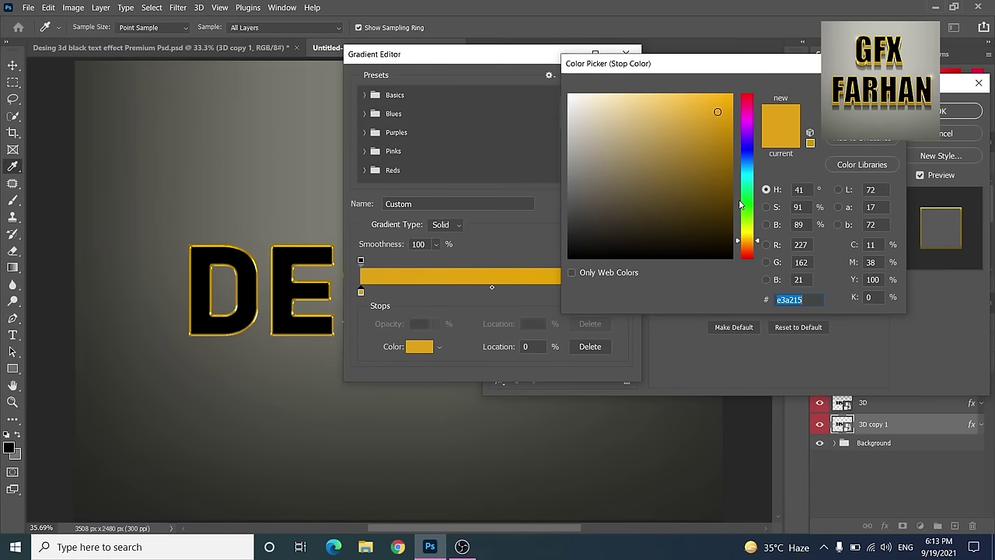
text(d)
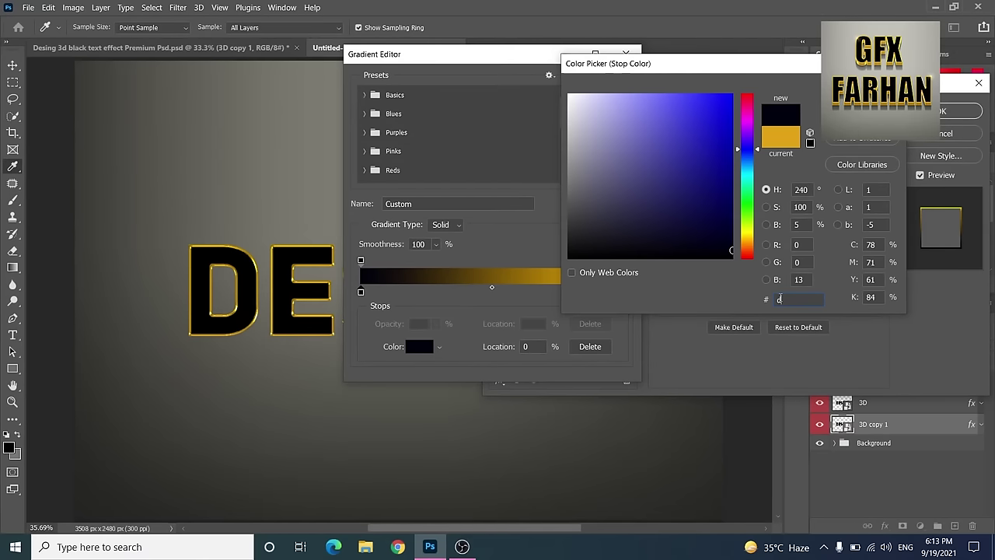
text(5)
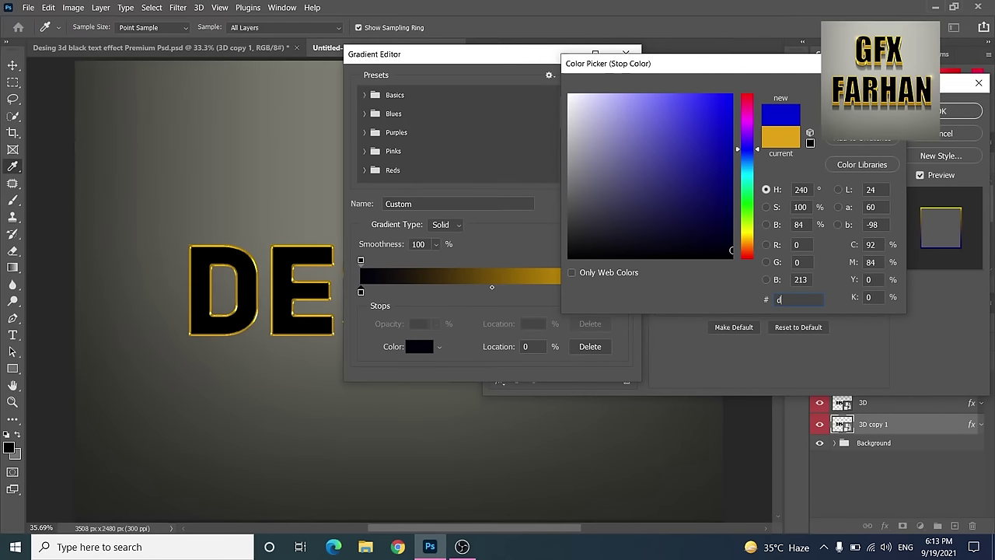
text(7)
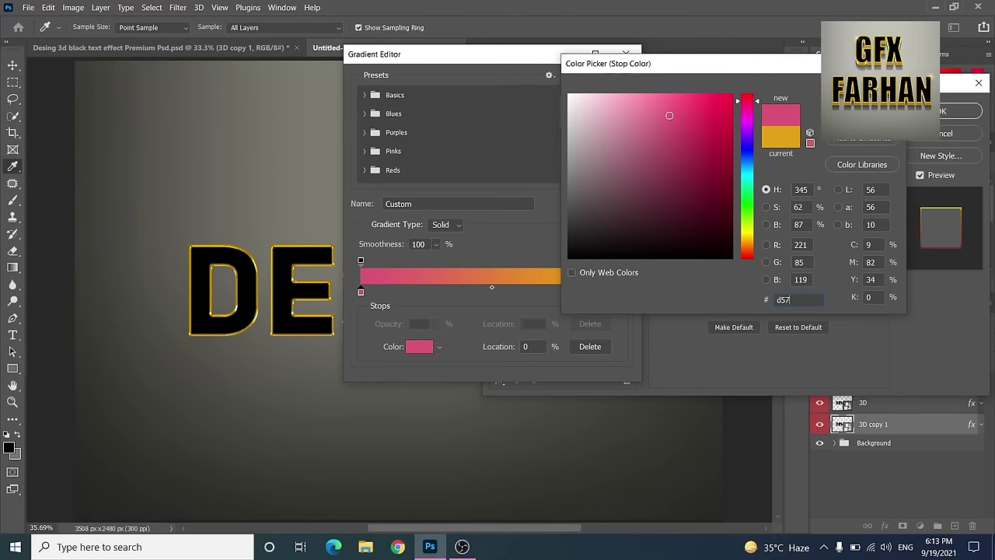
text(31c)
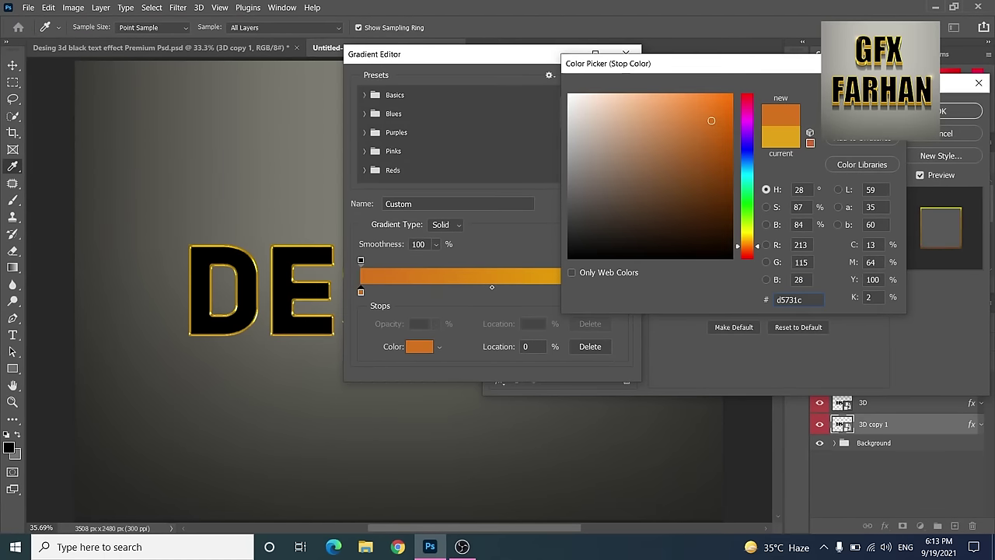
key(Return)
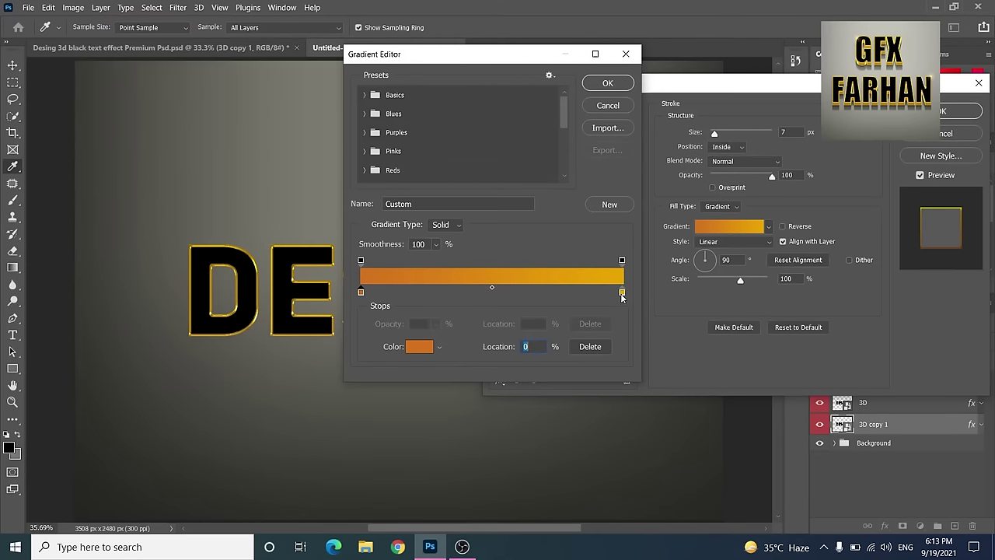
Set the right gradient stop to #dc7e2b and close the Gradient Editor with OK.
click(622, 292)
click(420, 347)
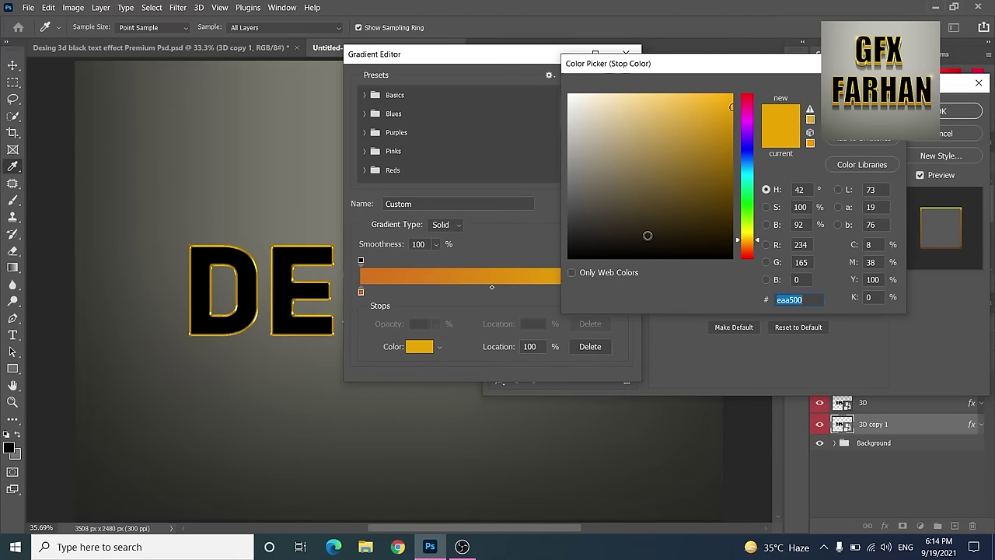
text(dc7)
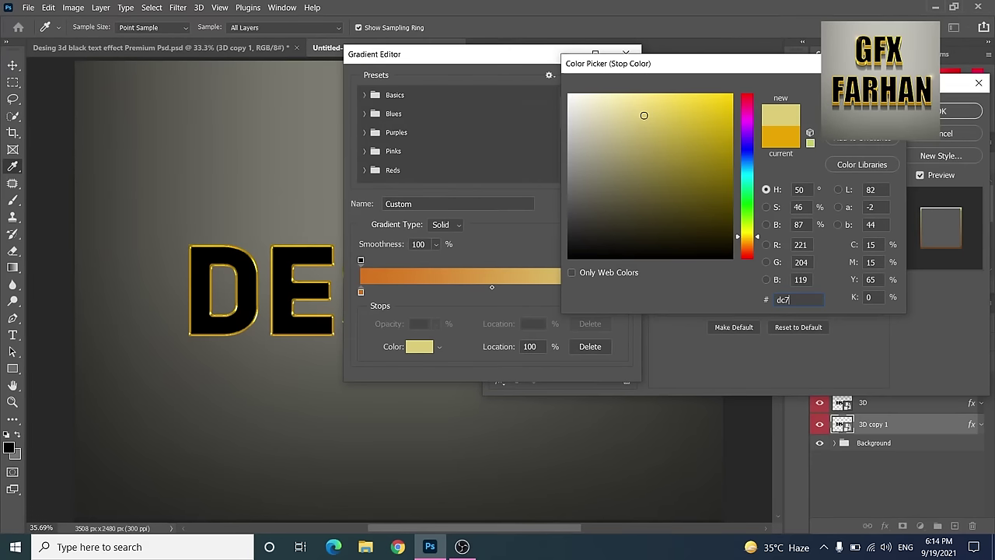
text(e2)
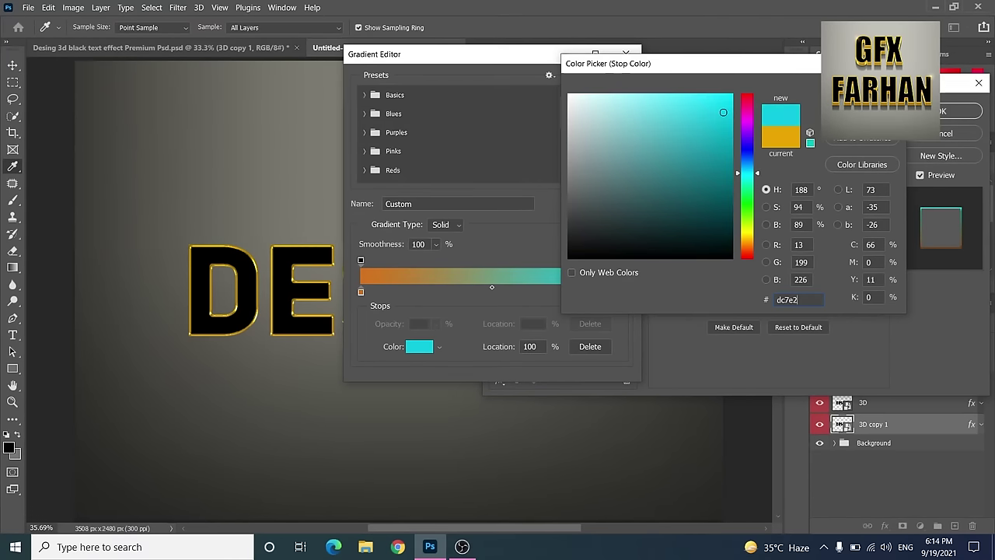
text(b)
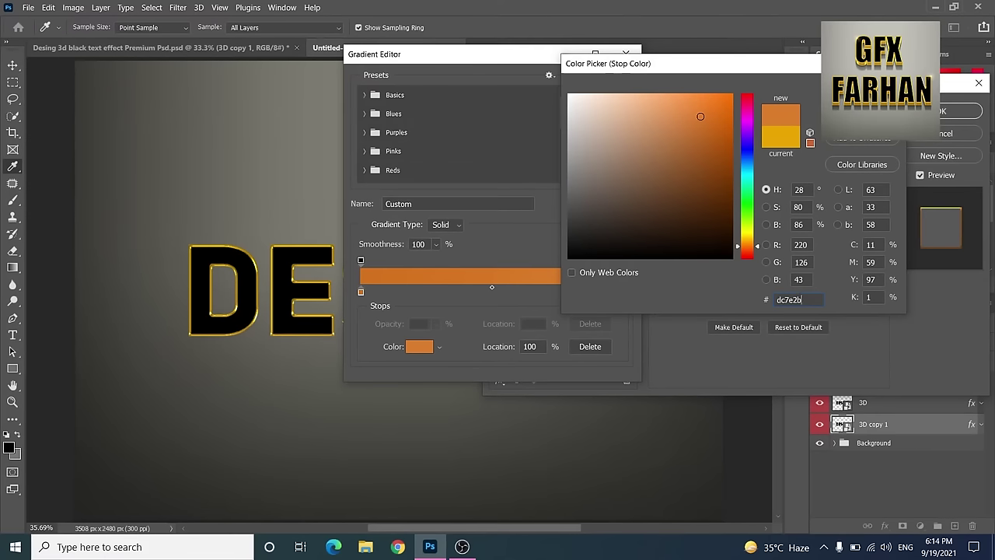
key(Return)
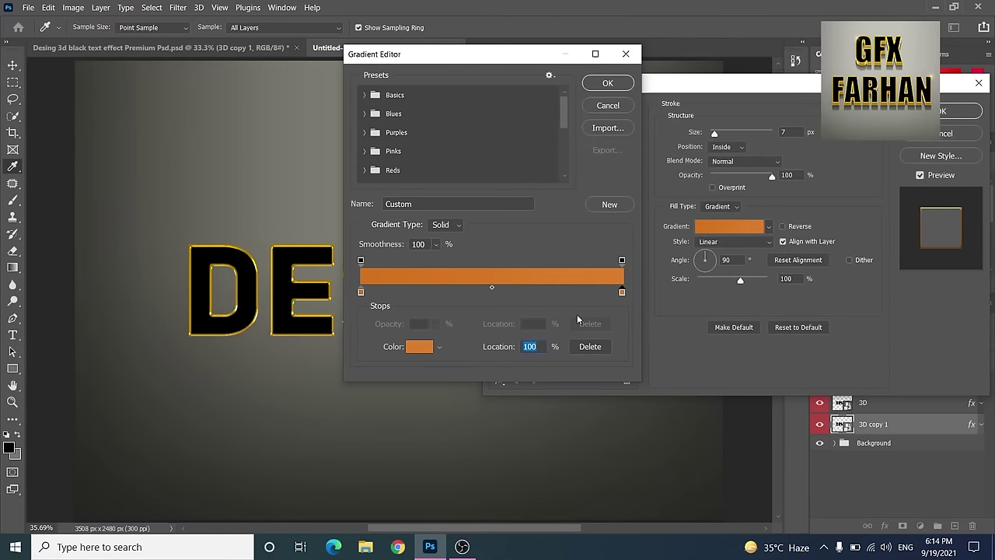
click(608, 83)
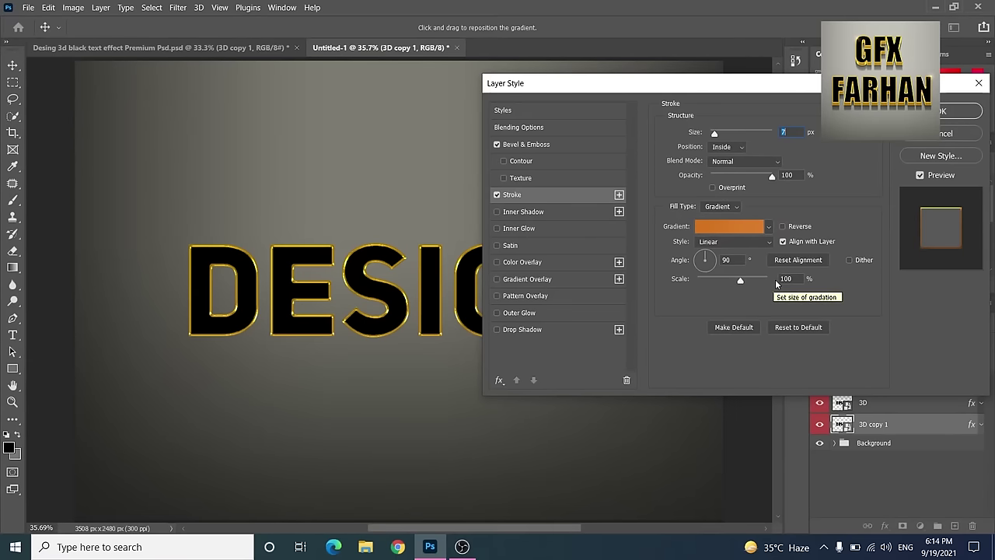
Set the stroke gradient scale to 150% and turn on a white Color Dodge Inner Shadow.
click(770, 277)
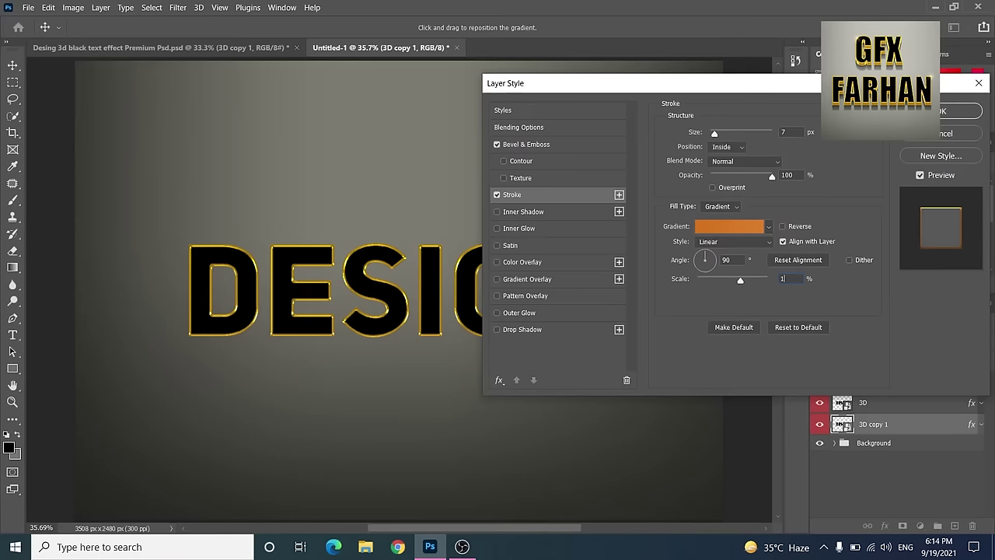
text(150)
key(Return)
click(514, 211)
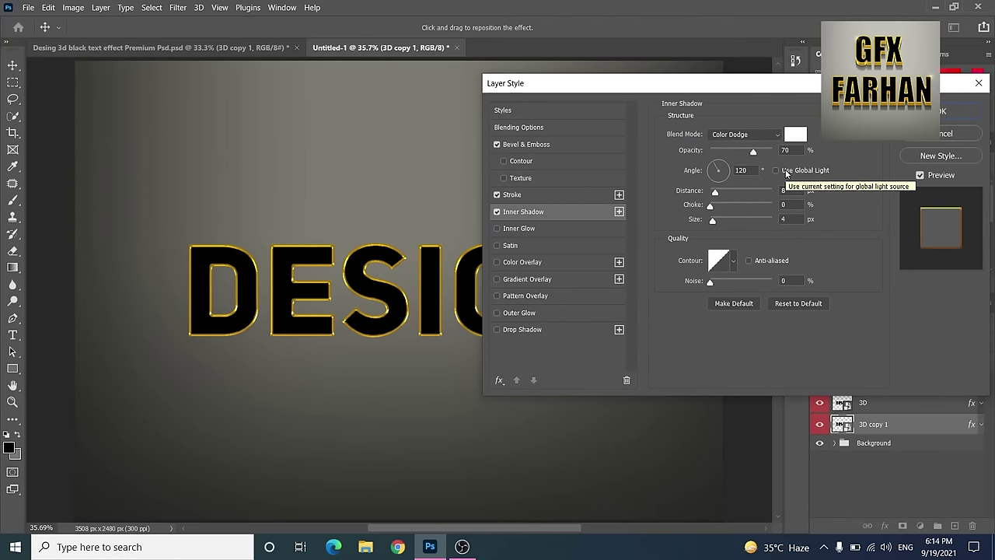
Set the inner shadow angle to 120°, choose a contour preset, and close Layer Style with OK.
click(752, 165)
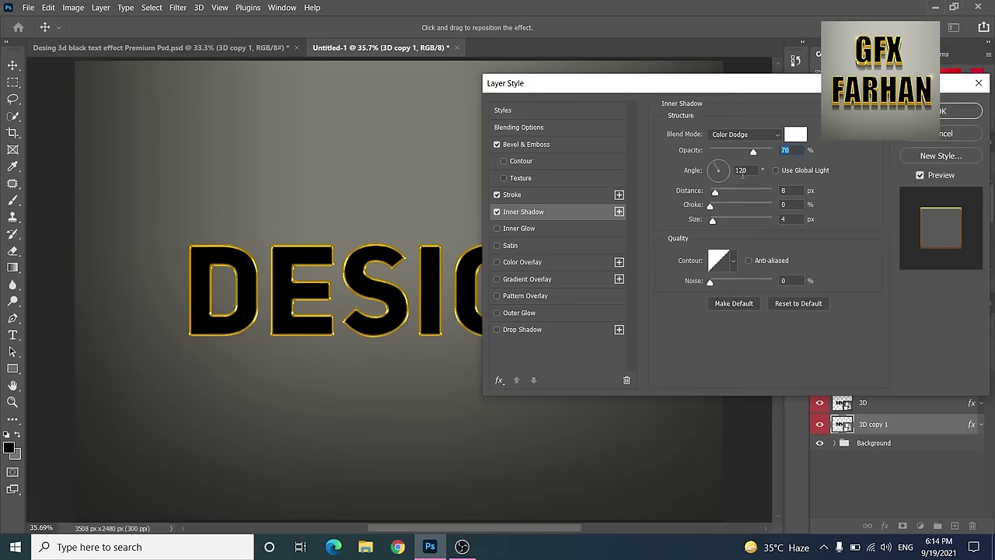
click(736, 171)
text(120)
key(Tab)
key(Tab)
key(Tab)
click(735, 263)
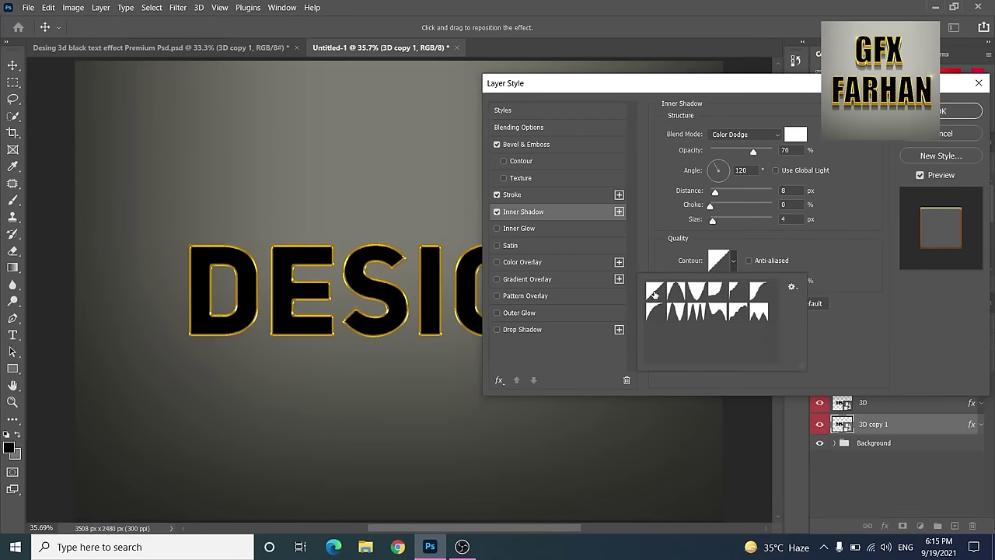
click(840, 253)
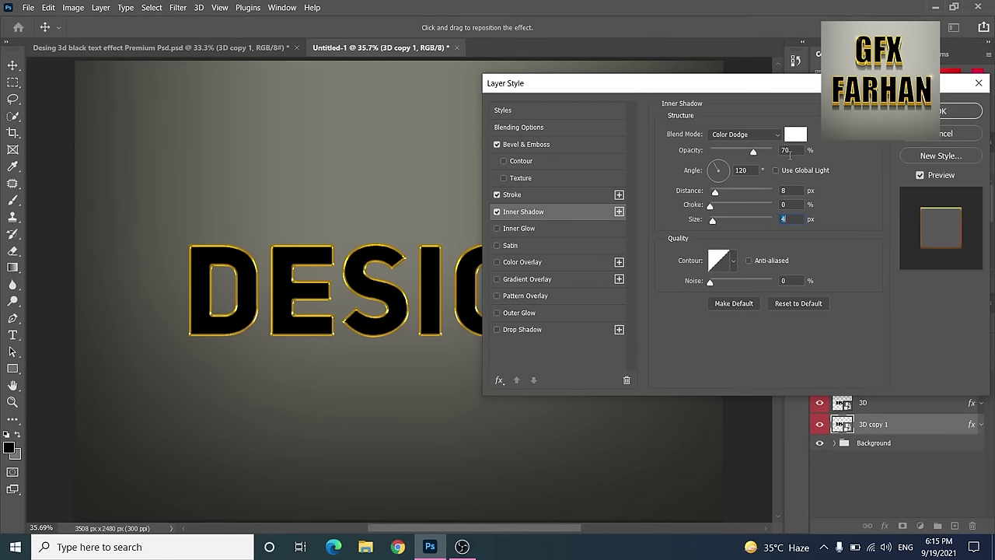
click(960, 113)
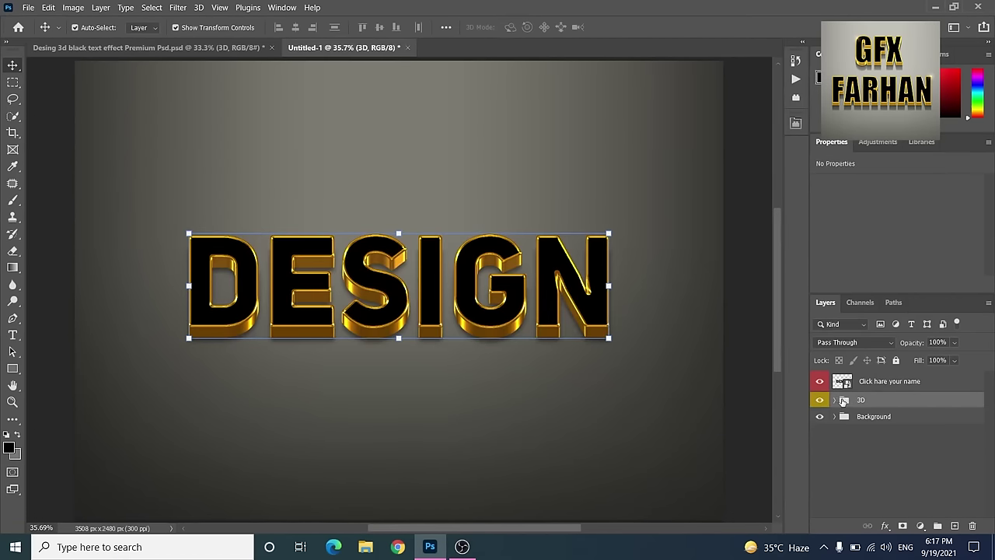
Expand the 3D group and scroll through its stacked copies down to 3D copy 33.
click(836, 399)
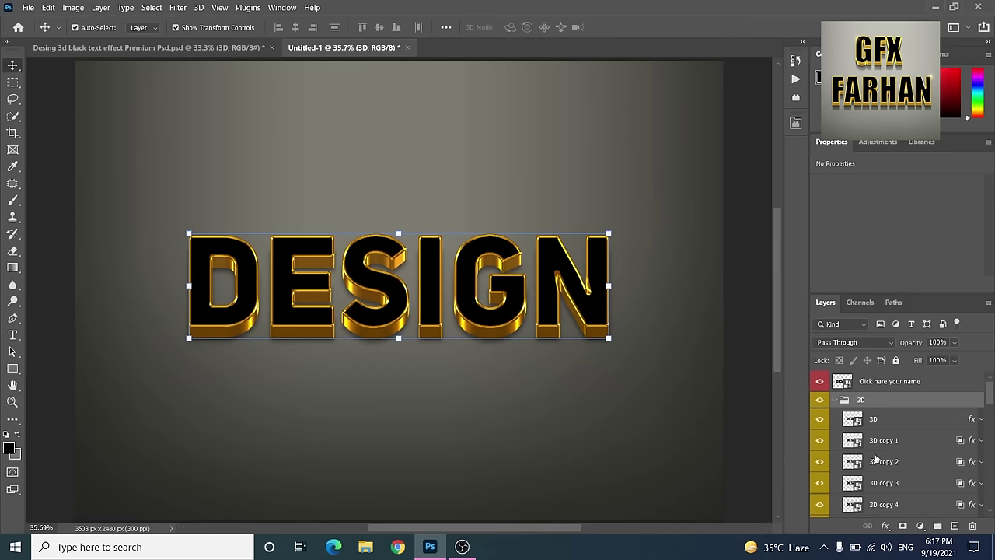
scroll(881, 467, down, 1)
scroll(883, 470, down, 3)
scroll(881, 463, down, 3)
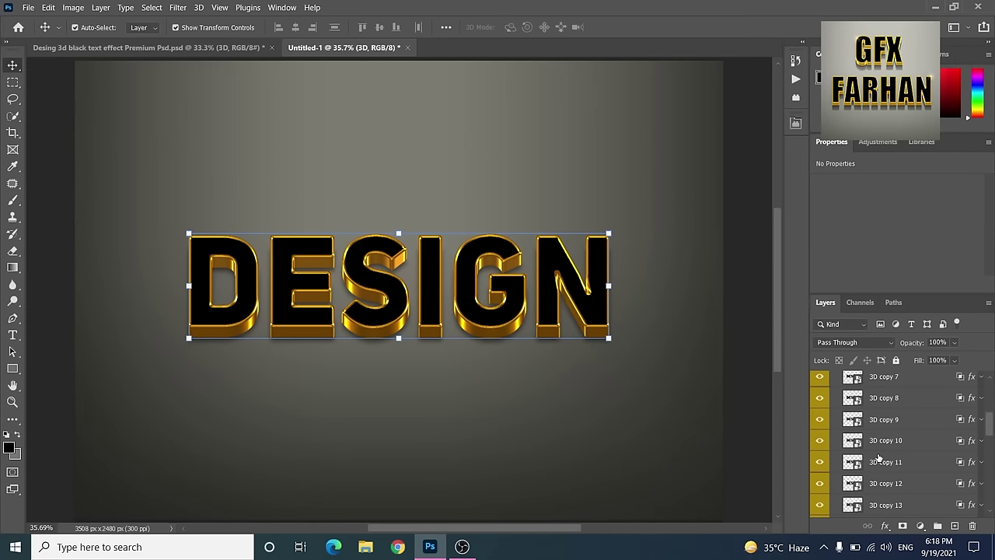
scroll(880, 455, down, 3)
scroll(878, 446, down, 3)
scroll(888, 417, down, 1)
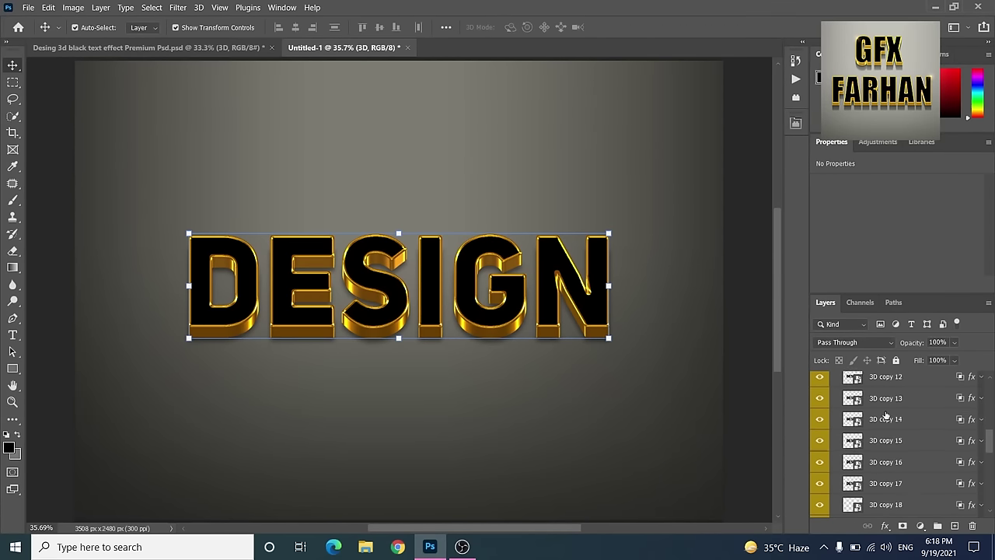
scroll(892, 431, down, 1)
scroll(898, 440, down, 4)
scroll(899, 443, down, 4)
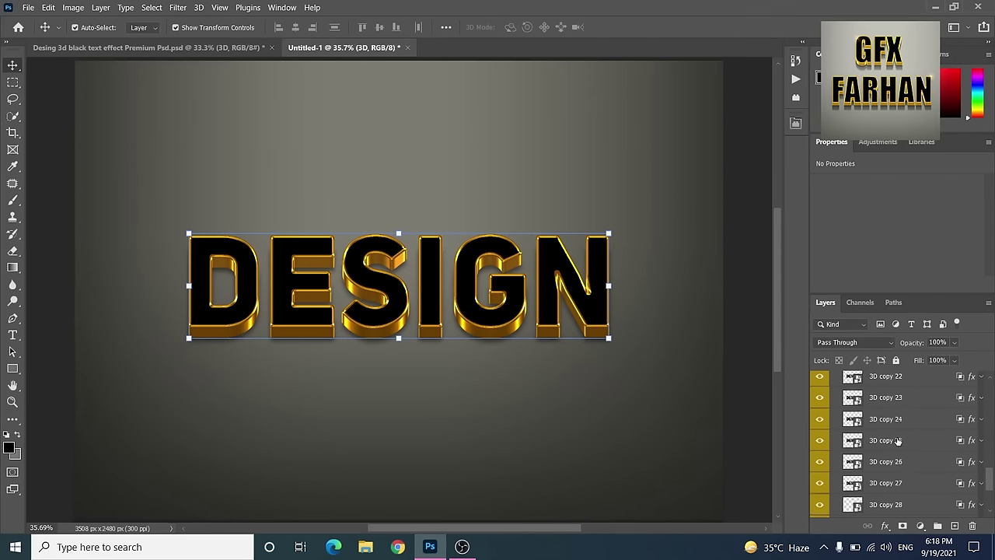
scroll(899, 446, down, 3)
scroll(900, 449, down, 2)
scroll(900, 450, down, 2)
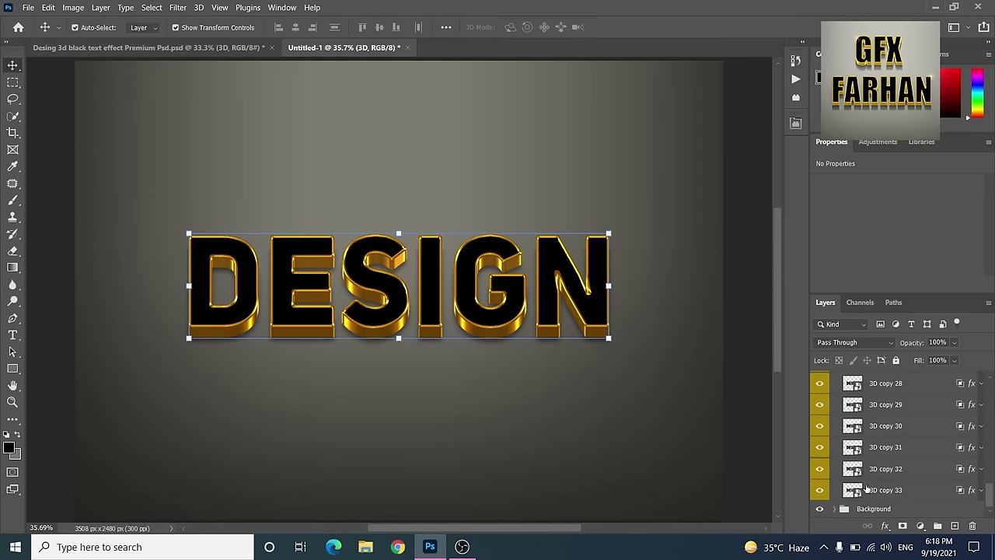
scroll(903, 467, up, 4)
scroll(905, 439, up, 8)
scroll(904, 433, up, 4)
scroll(902, 427, up, 5)
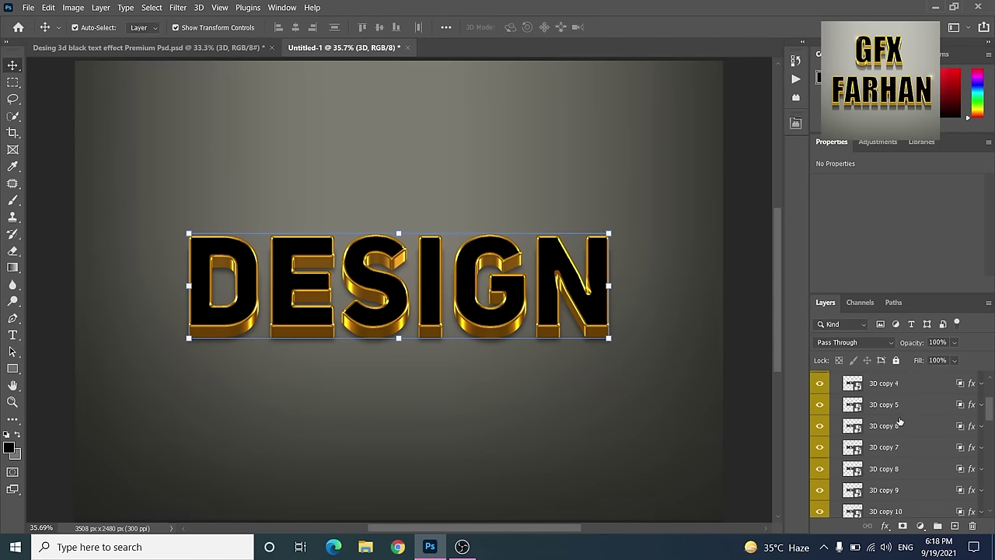
scroll(899, 420, up, 8)
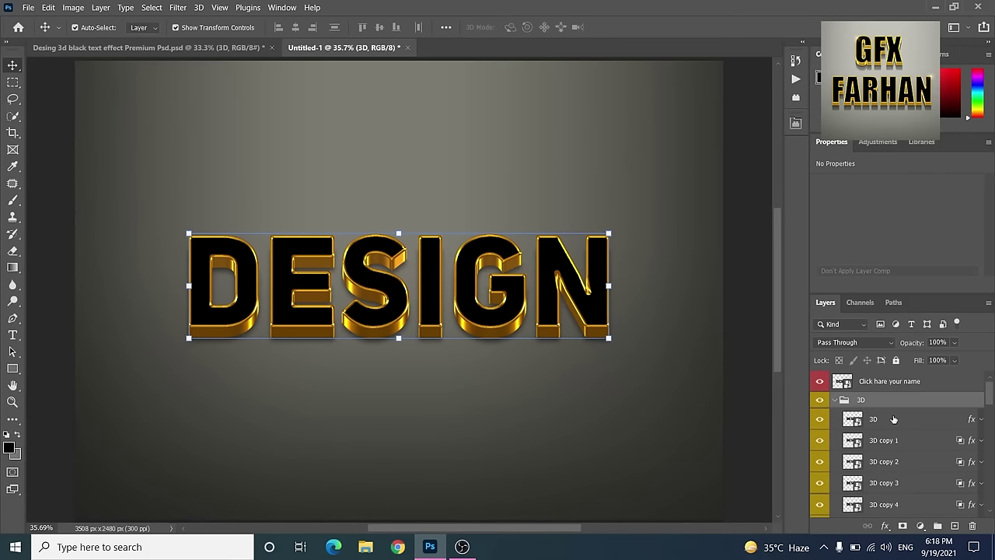
Compare the Y positions of the 3D layer and 3D copies 1 through 4 in Properties.
click(894, 420)
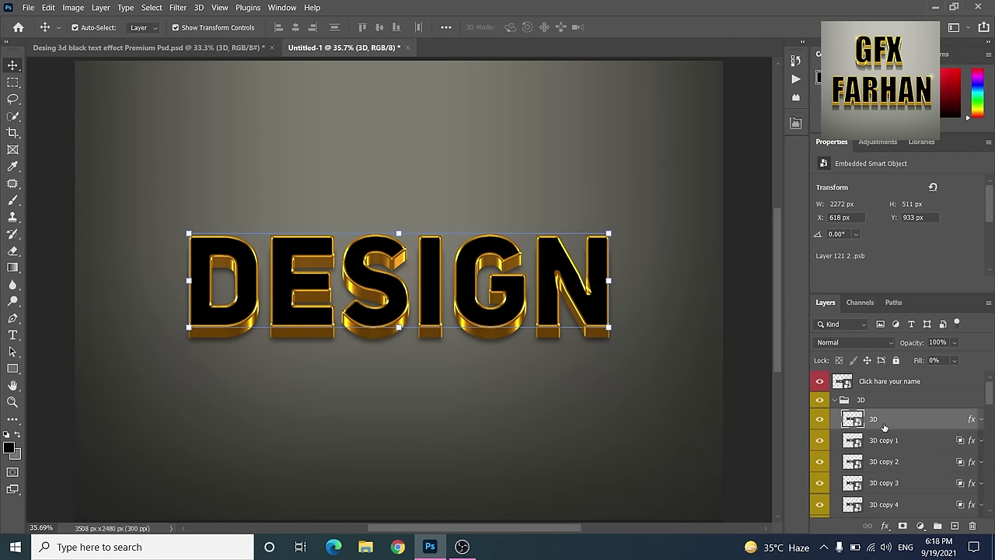
click(915, 217)
click(888, 441)
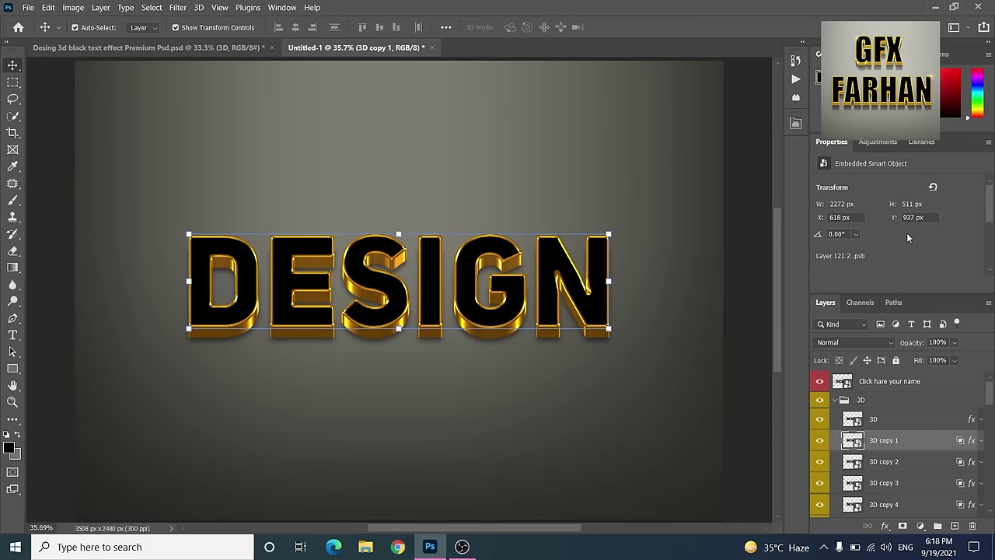
click(882, 465)
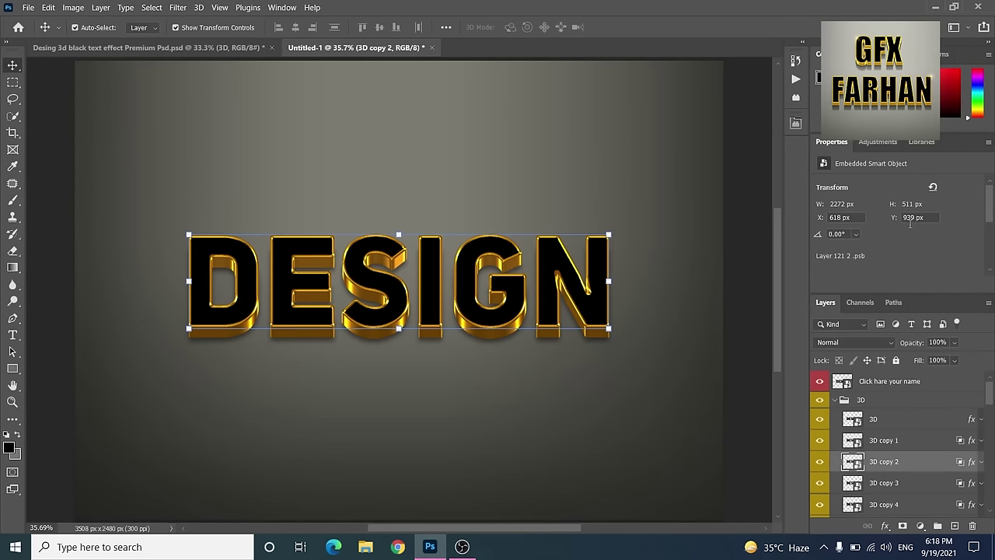
click(886, 483)
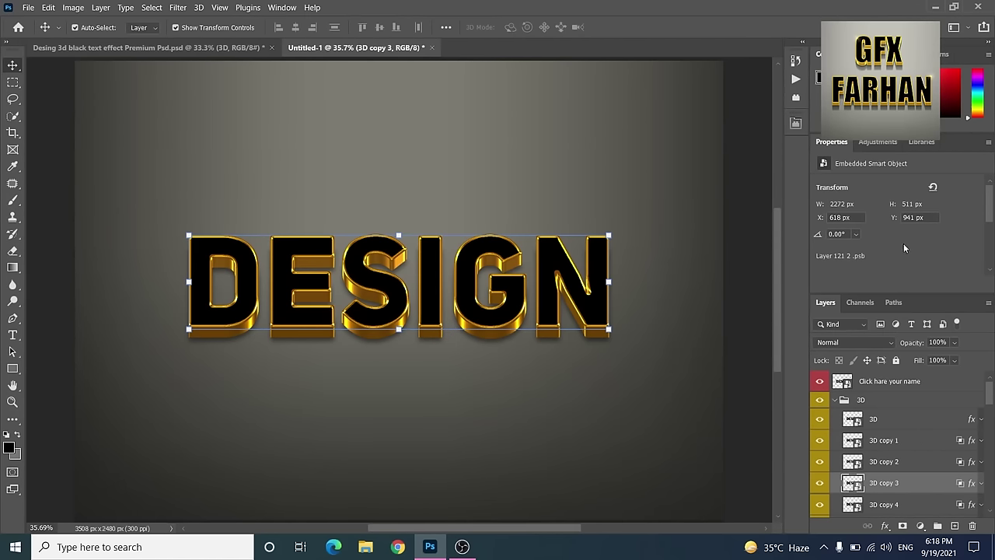
click(890, 505)
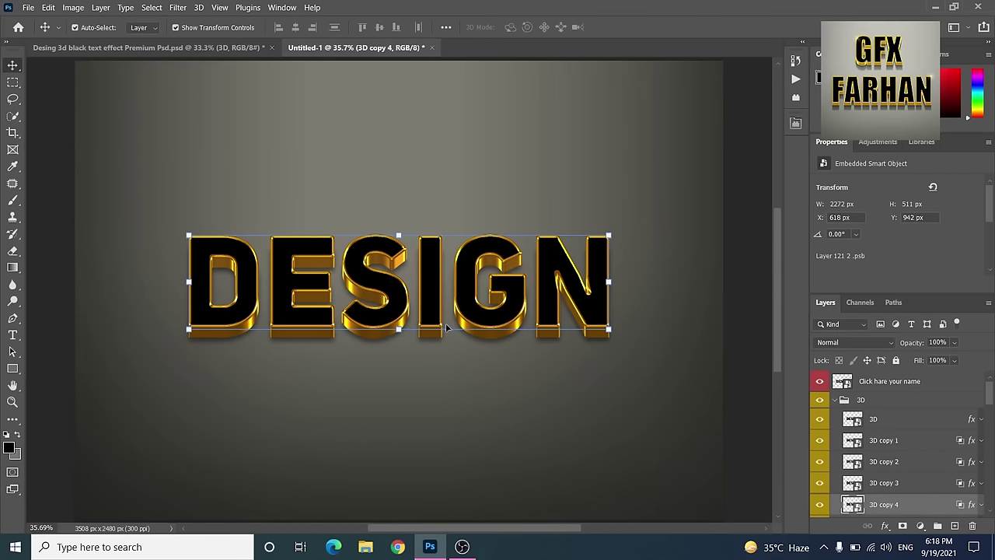
Nudge 3D copy 5 two pixels lower and confirm 3D copy 33 sits lowest at Y 992 px.
key(alt+bracketleft)
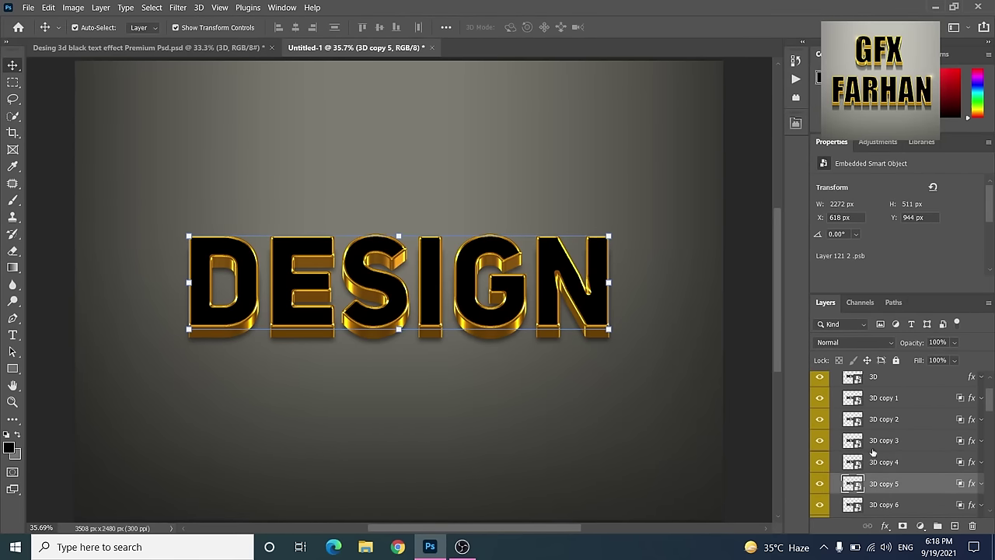
key(Down)
key(Down)
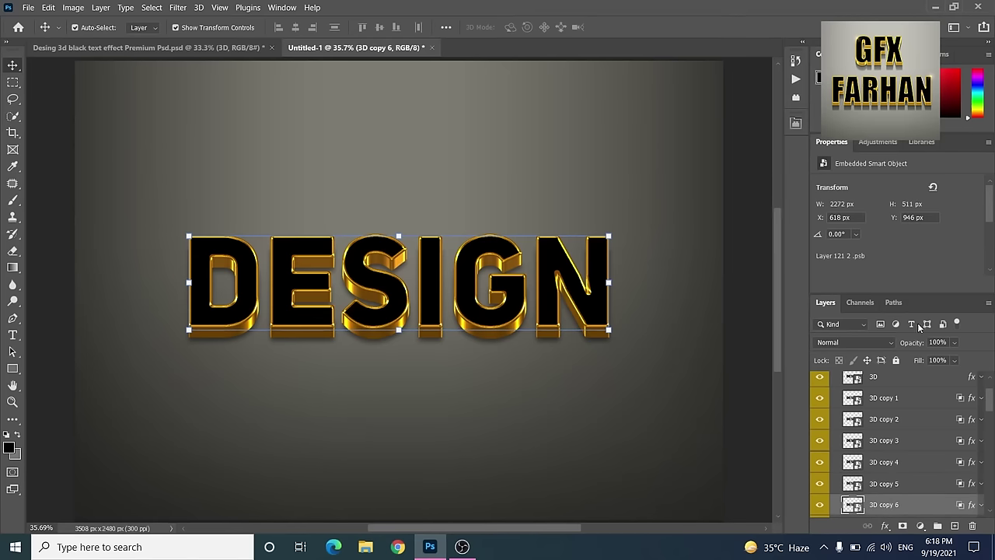
scroll(888, 435, down, 5)
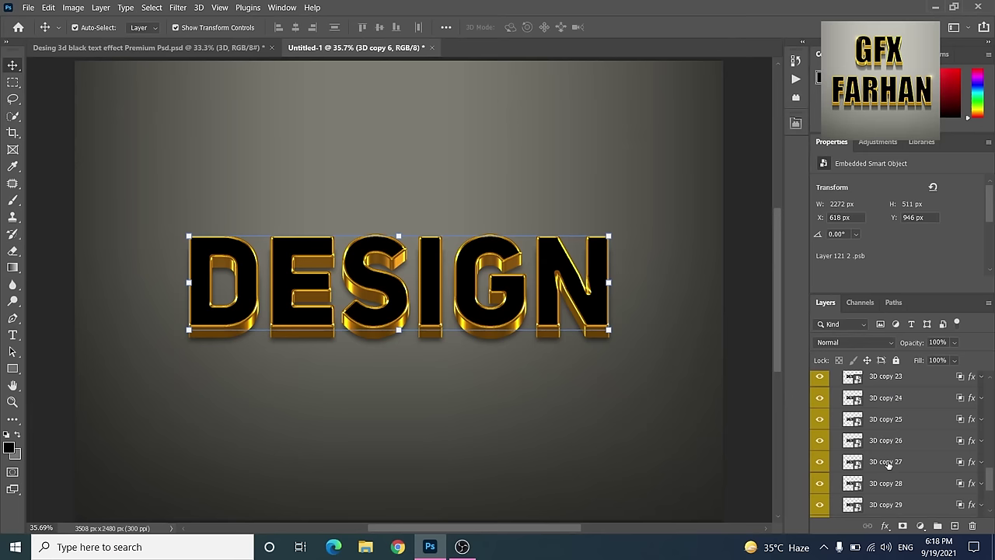
scroll(894, 482, down, 4)
click(887, 490)
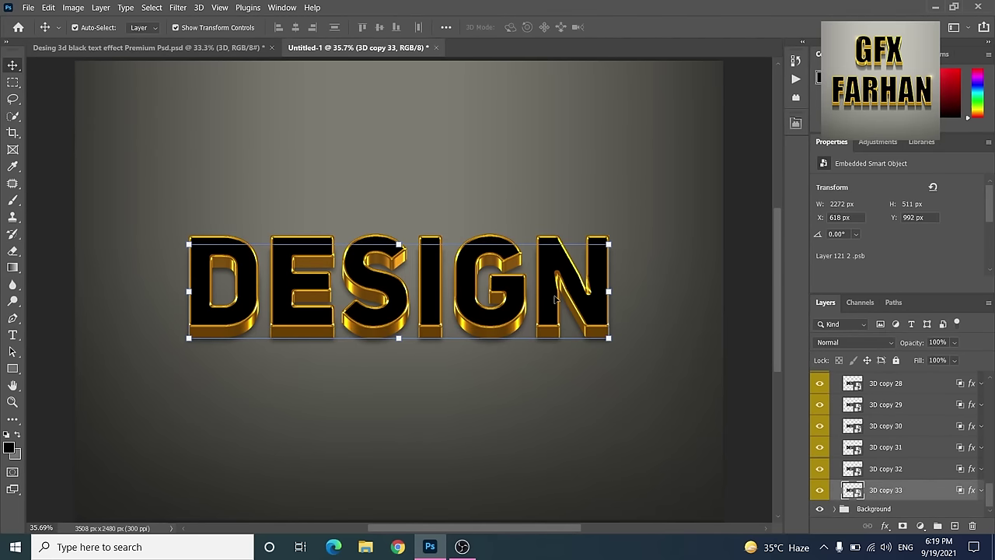
scroll(886, 429, up, 5)
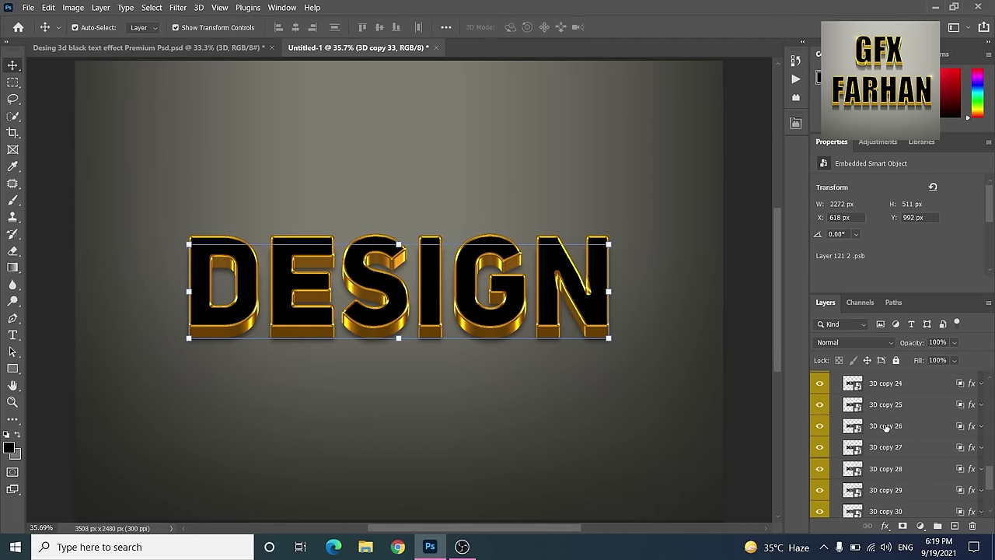
scroll(851, 424, up, 5)
scroll(846, 414, up, 2)
scroll(848, 412, up, 1)
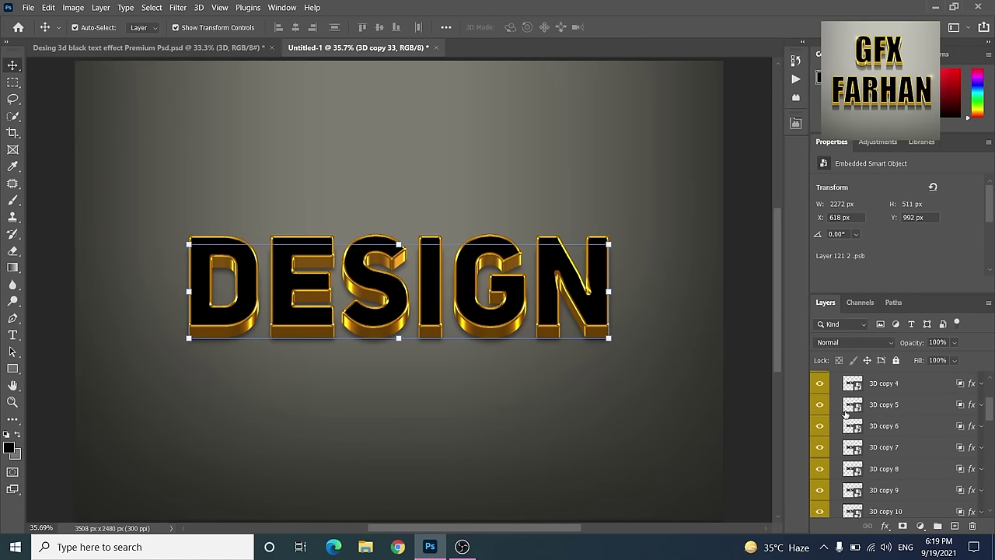
scroll(852, 404, up, 2)
scroll(859, 373, up, 2)
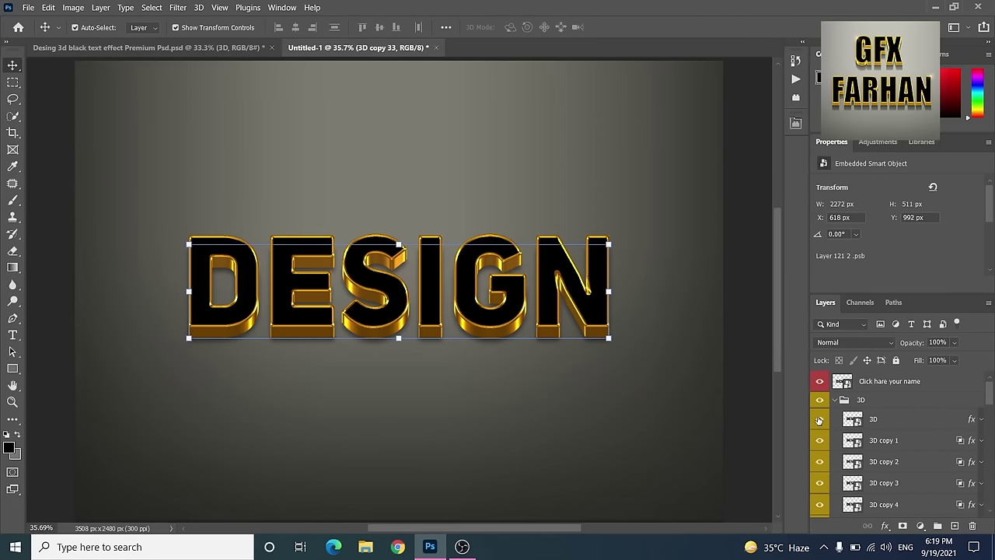
Hide 3D through 3D copy 32 and open Blending Options for 3D copy 33.
mouse_move(820, 420)
mouse_down()
mouse_move(823, 405)
mouse_move(820, 488)
mouse_up()
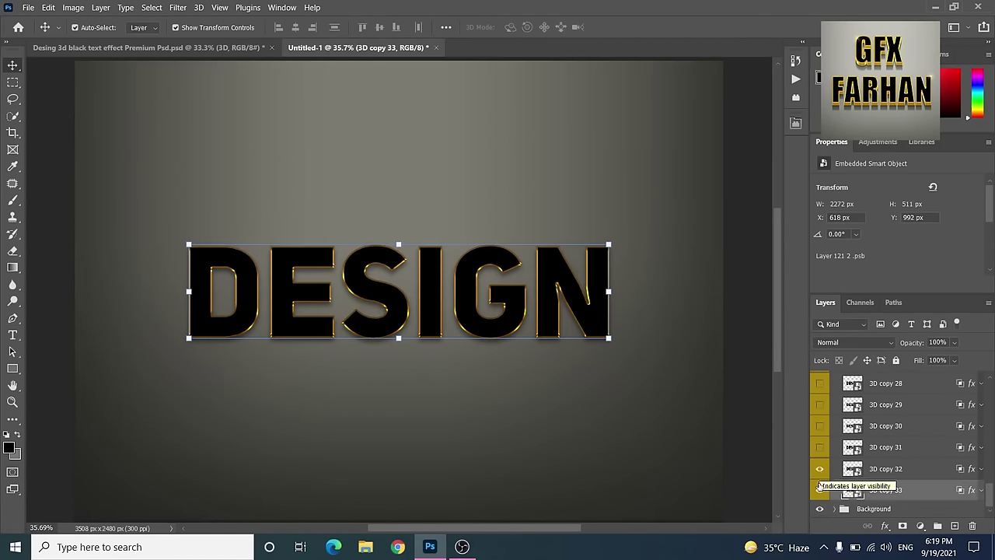
click(820, 469)
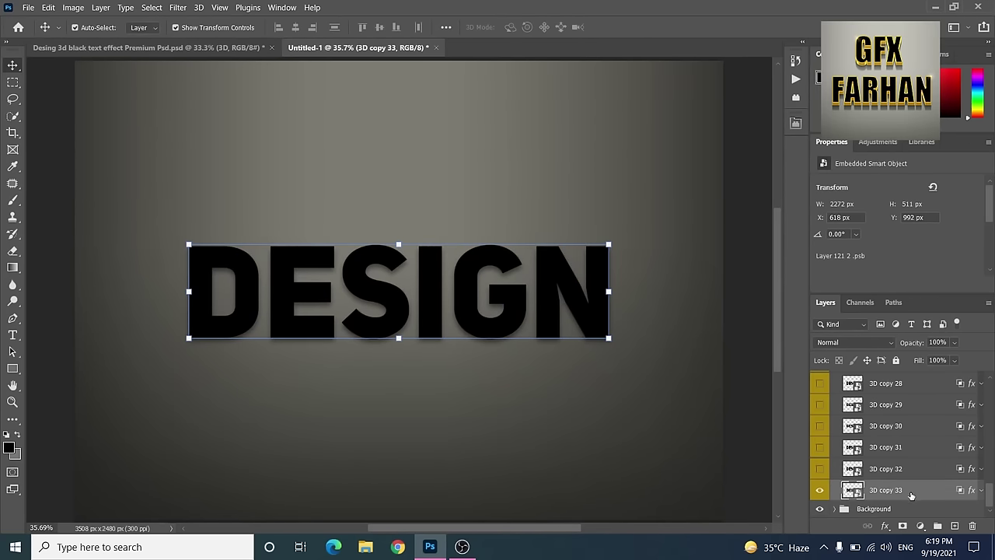
right_click(911, 495)
click(748, 10)
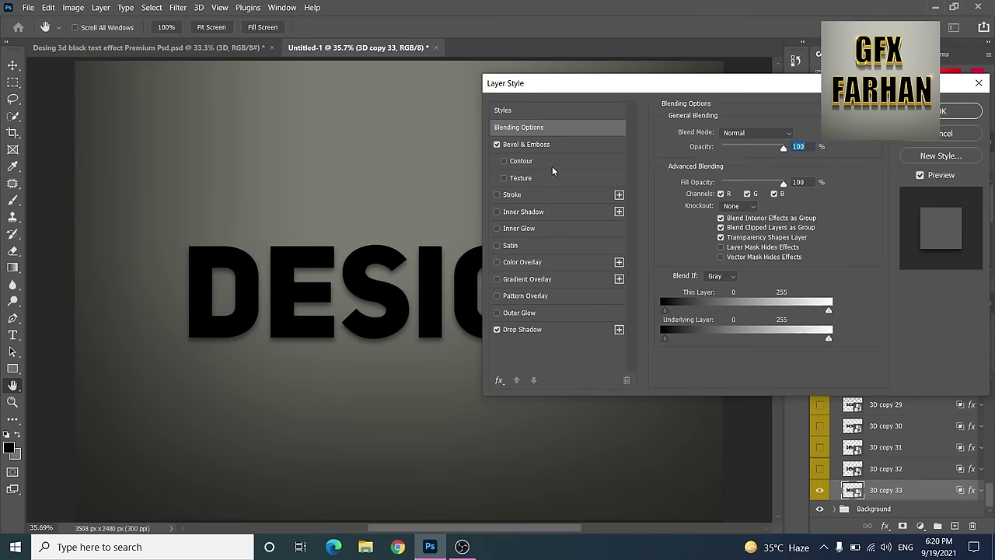
Review 3D copy 33's Bevel & Emboss values and set its highlight colour to grey a9a9a9.
click(536, 145)
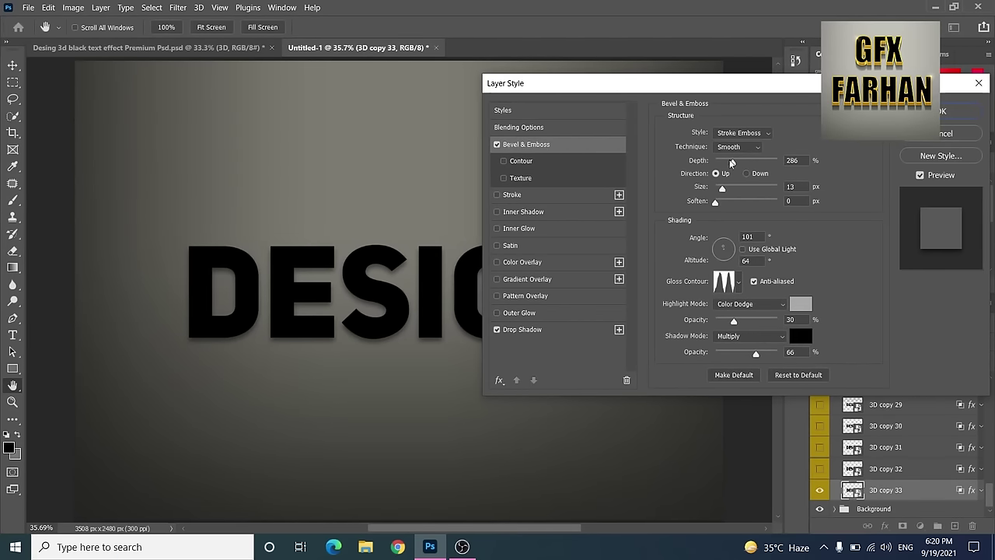
double_click(798, 160)
double_click(789, 186)
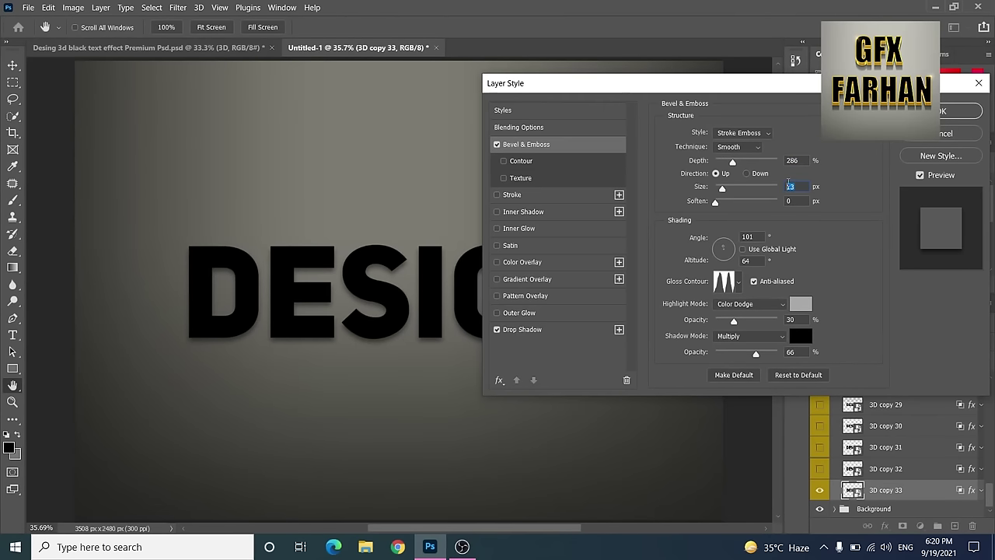
double_click(751, 237)
click(738, 285)
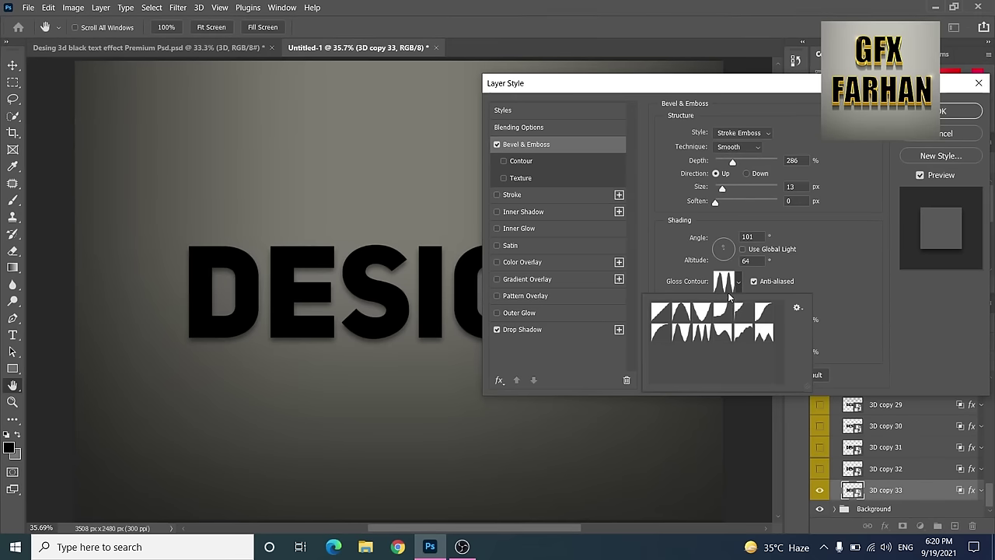
click(741, 284)
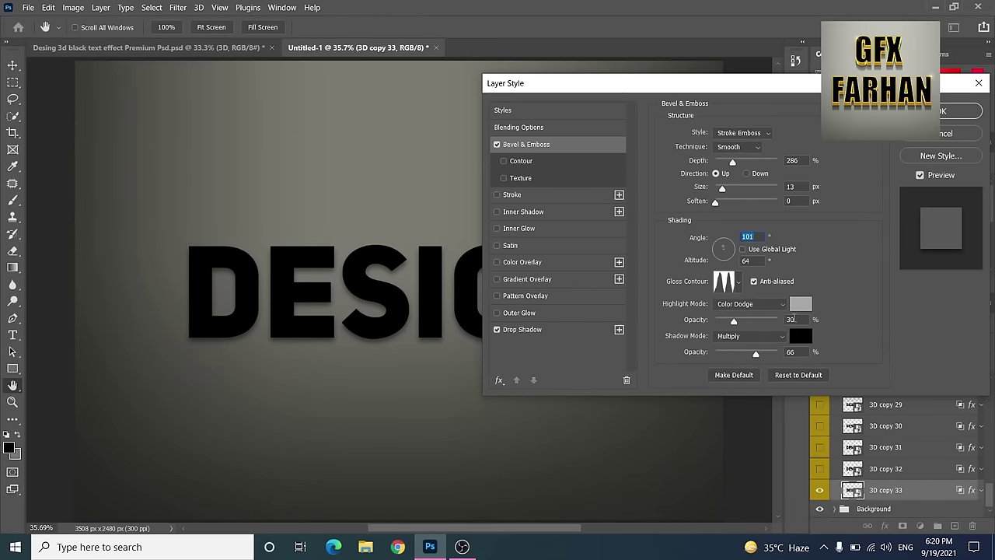
click(793, 319)
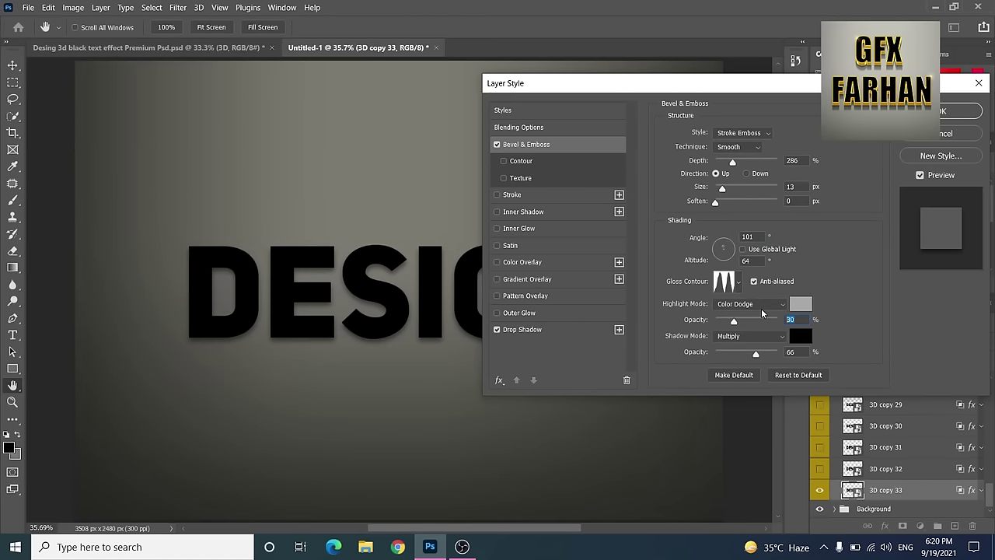
click(805, 302)
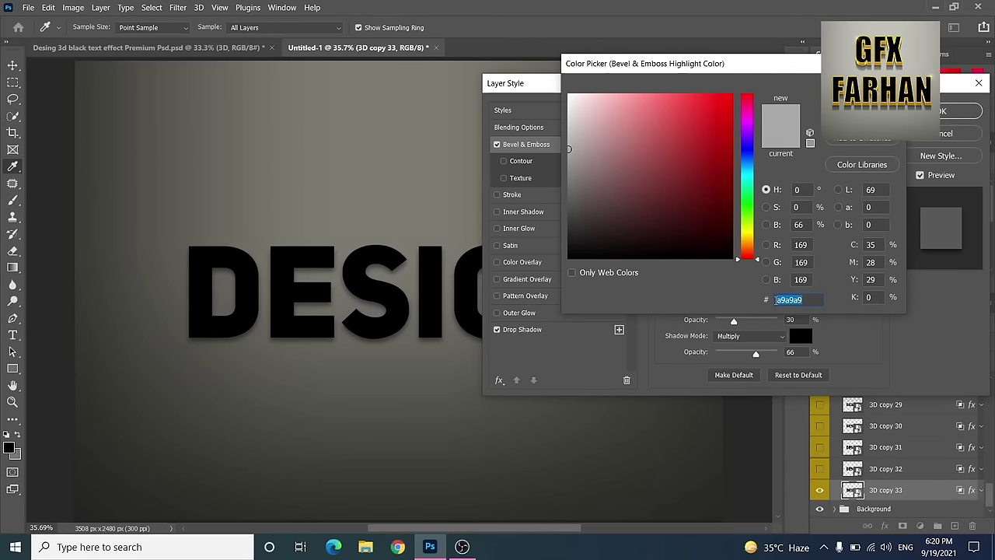
key(Return)
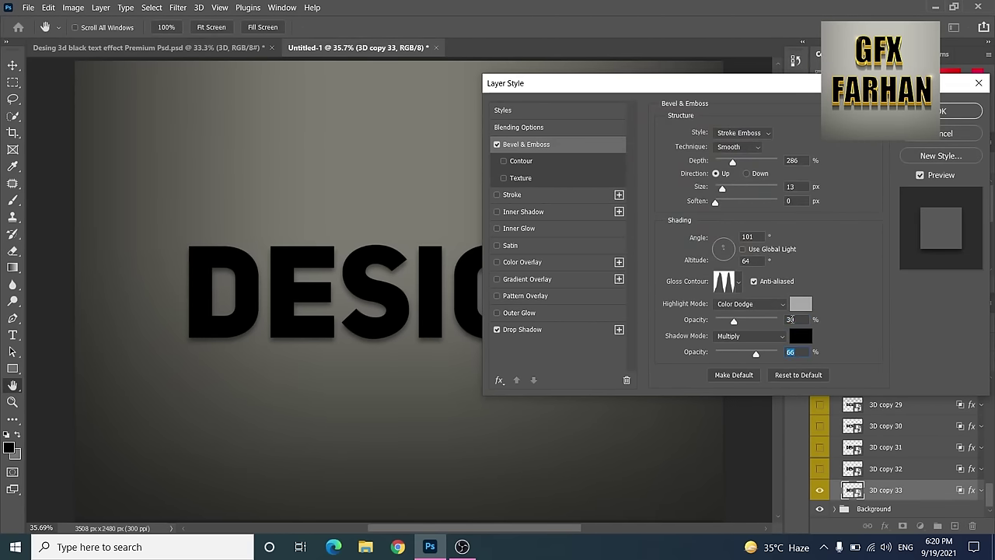
click(528, 332)
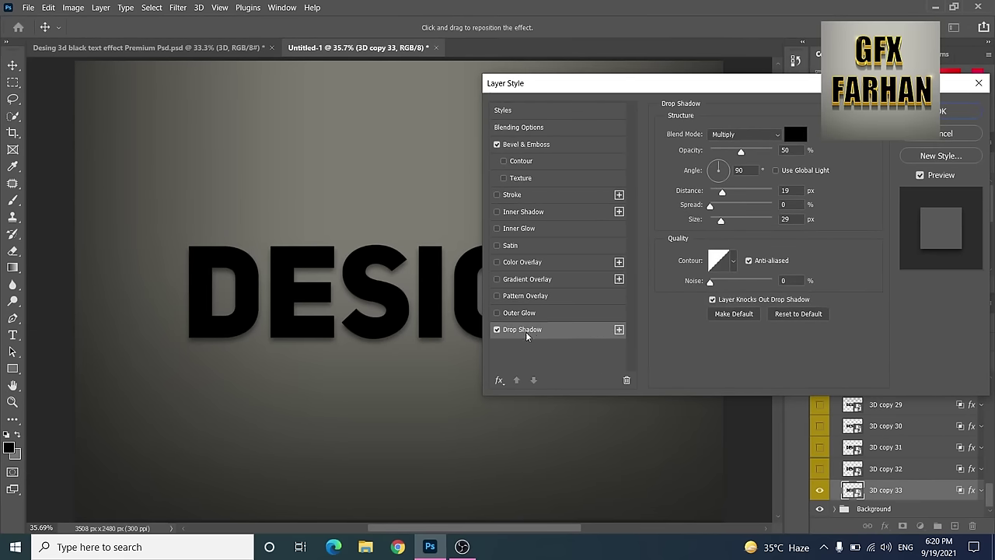
Give 3D copy 33 a 50% drop shadow at 90°, 19 px distance, 29 px size, and apply it.
click(790, 150)
key(Tab)
key(Tab)
key(Tab)
key(Tab)
click(734, 261)
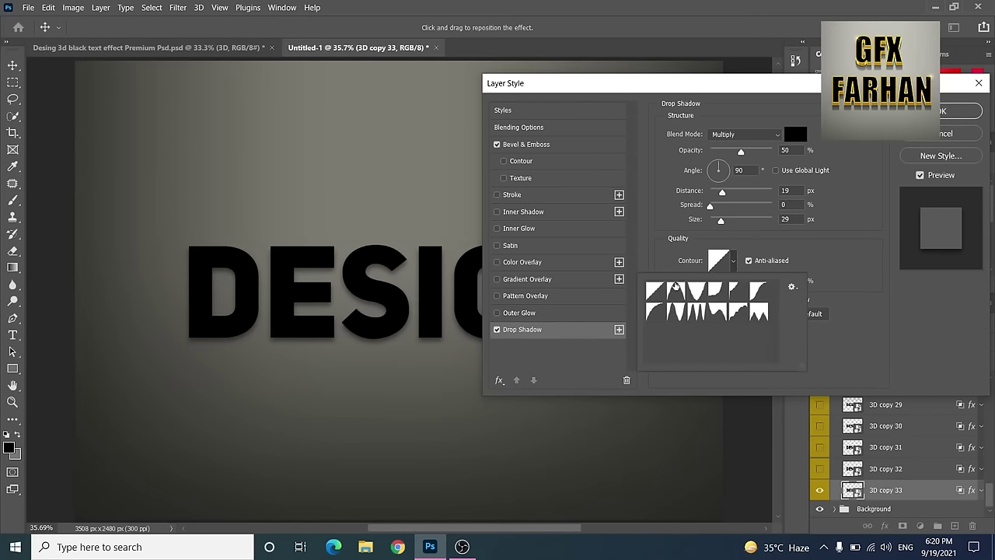
click(811, 250)
click(960, 111)
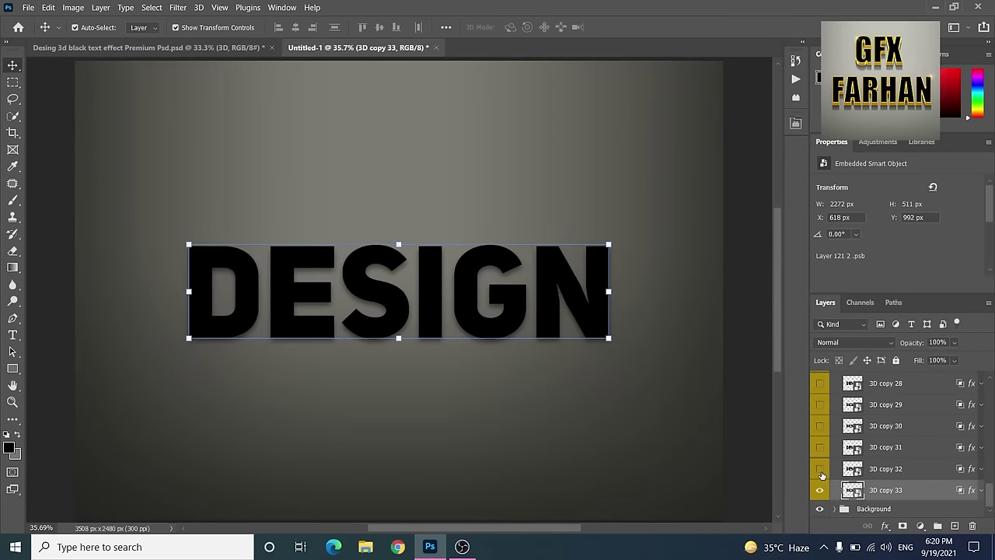
Turn all the 3D copy layers back on and collapse the 3D group.
mouse_move(820, 470)
mouse_down()
mouse_move(828, 393)
mouse_move(822, 450)
mouse_up()
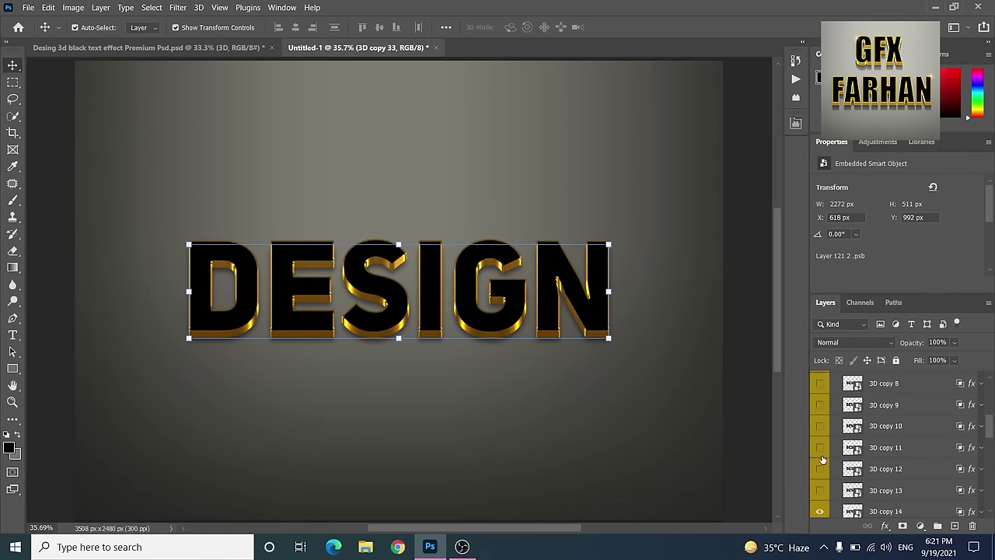
drag(823, 451, 822, 422)
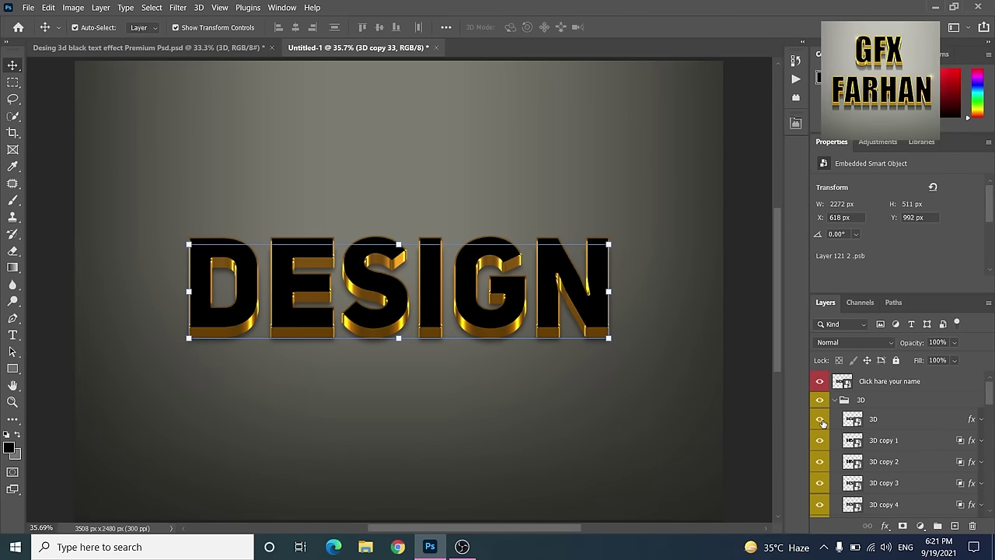
click(839, 400)
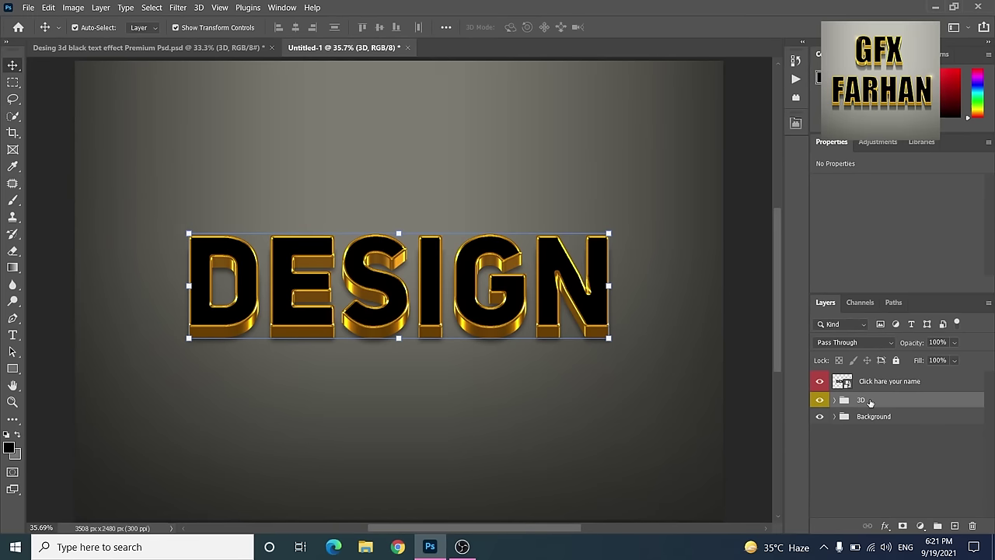
Expand the SHADOW group beneath the 3D group and select Shadow 1.
click(835, 417)
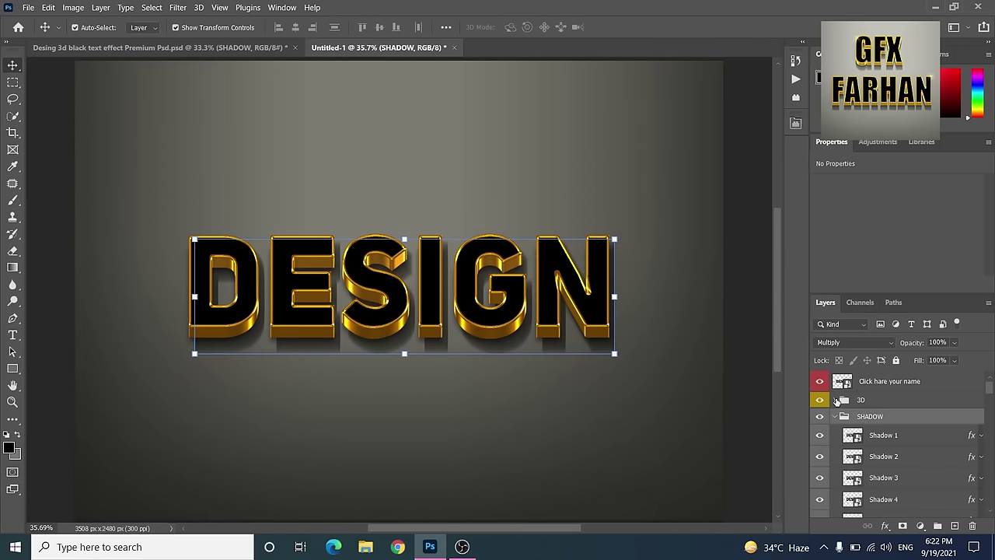
click(836, 399)
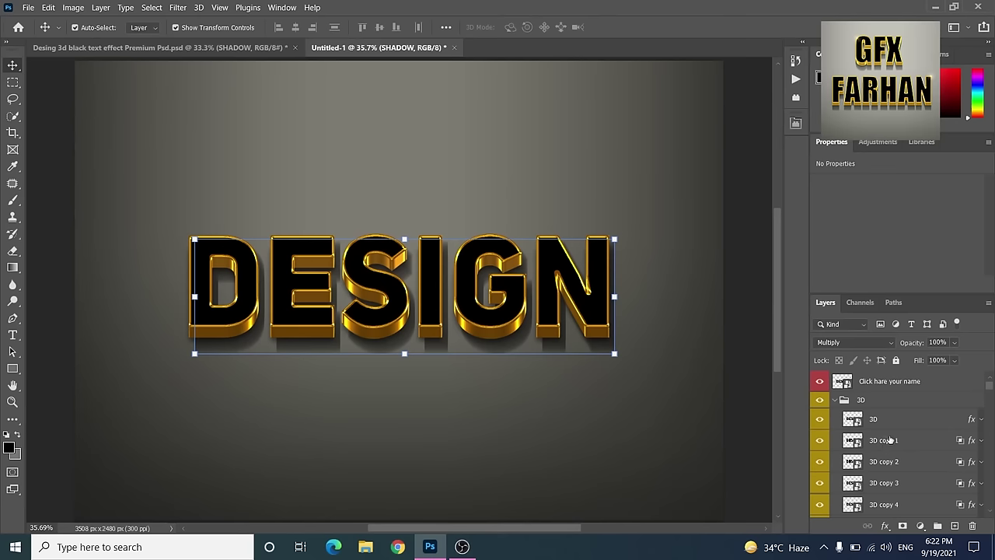
click(835, 400)
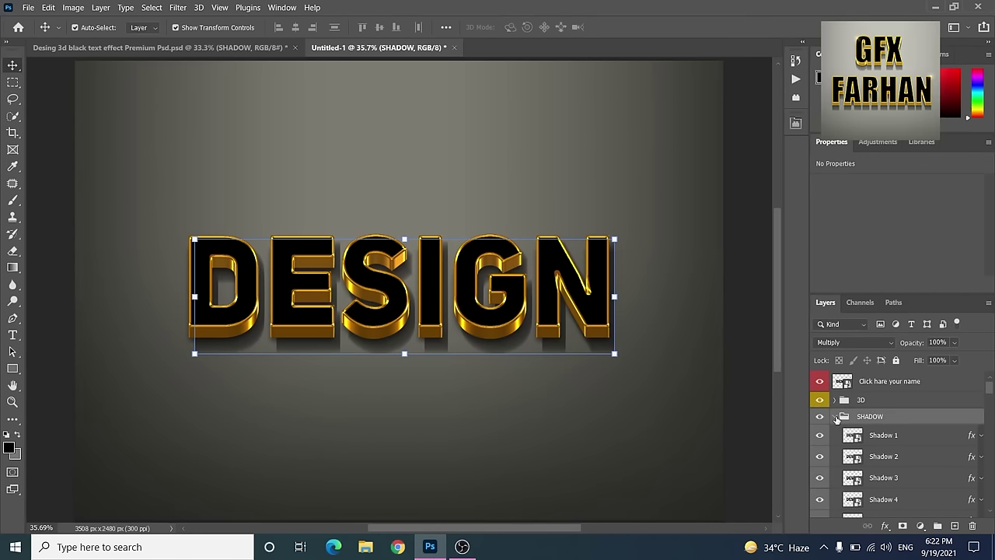
click(835, 417)
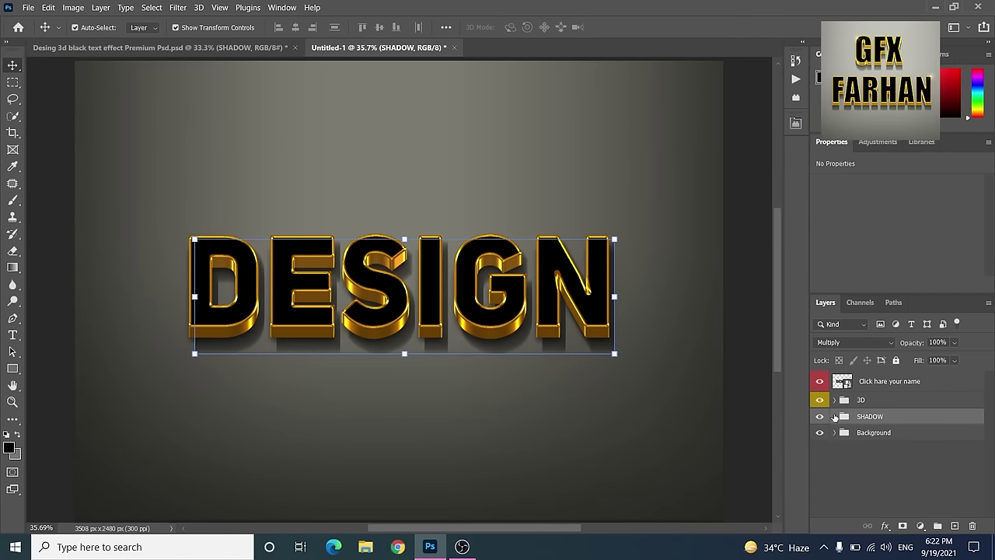
click(835, 417)
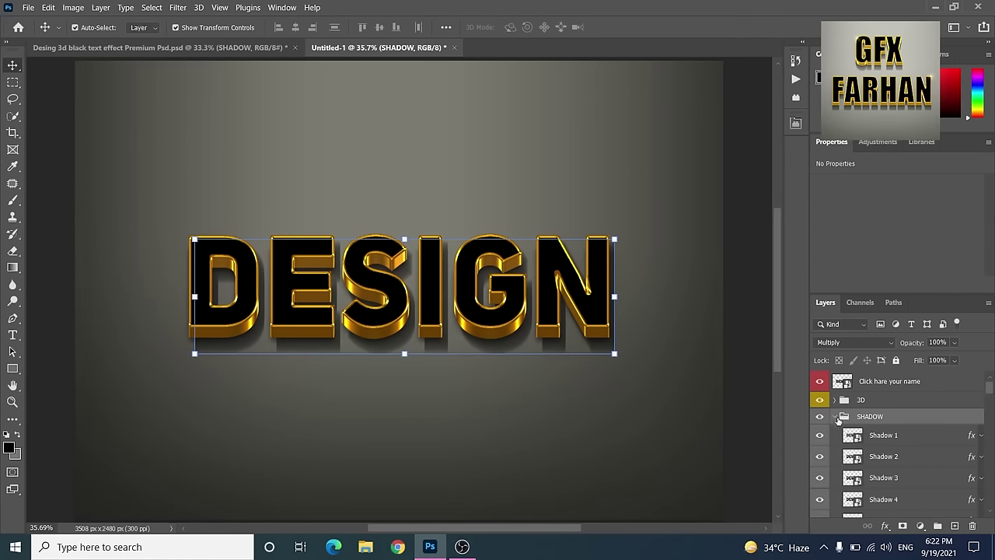
click(888, 437)
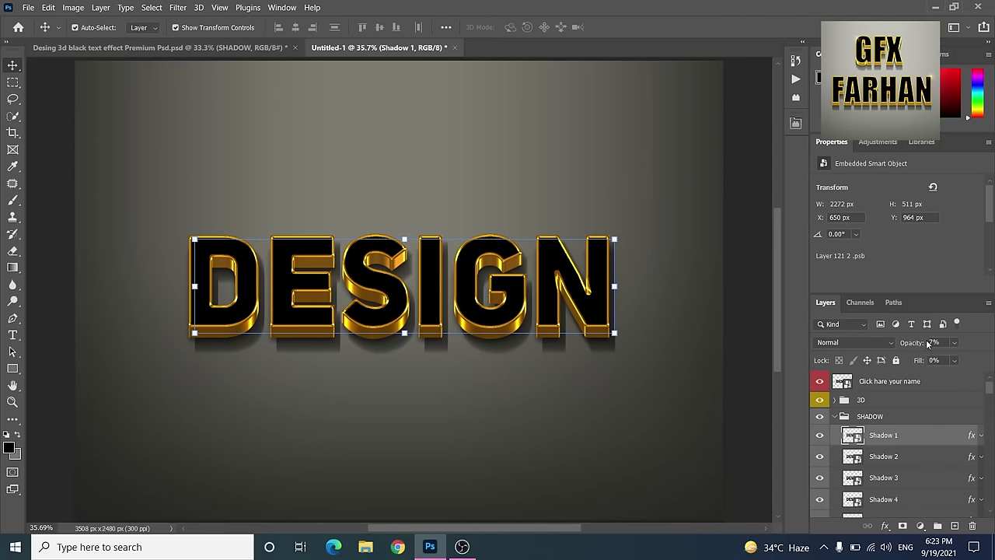
Set Shadow 1's opacity to 7% and give it a 767676 grey colour overlay.
drag(939, 341, 933, 342)
double_click(906, 433)
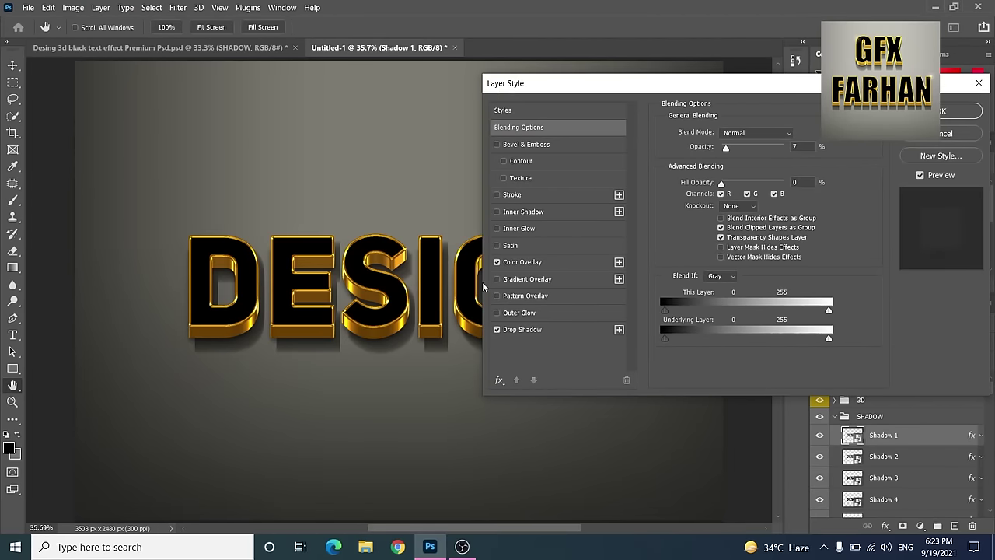
click(515, 263)
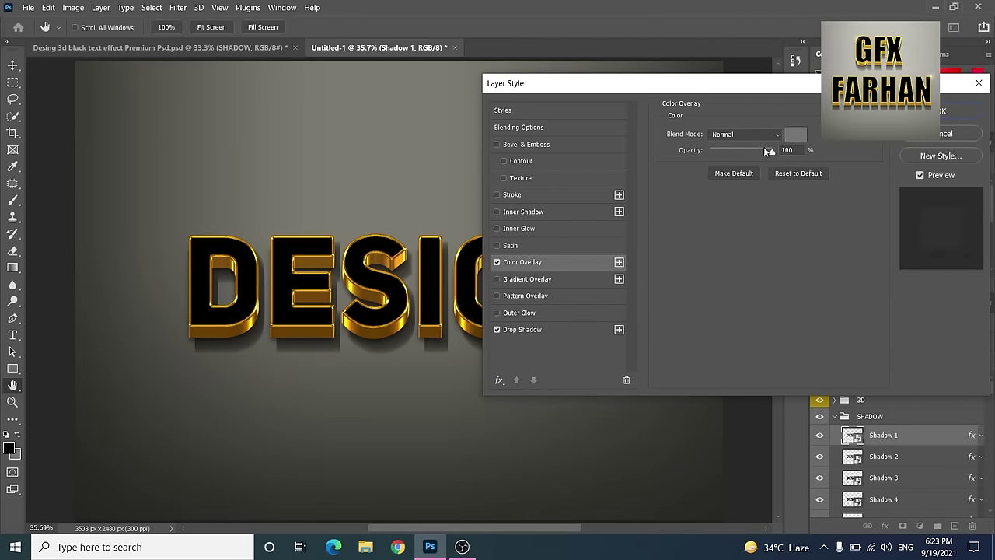
click(800, 137)
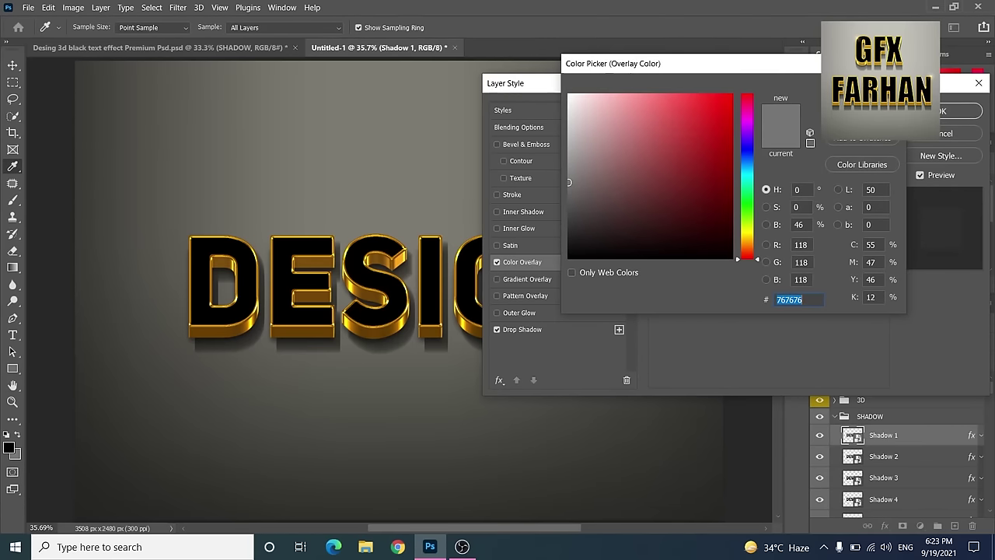
key(Return)
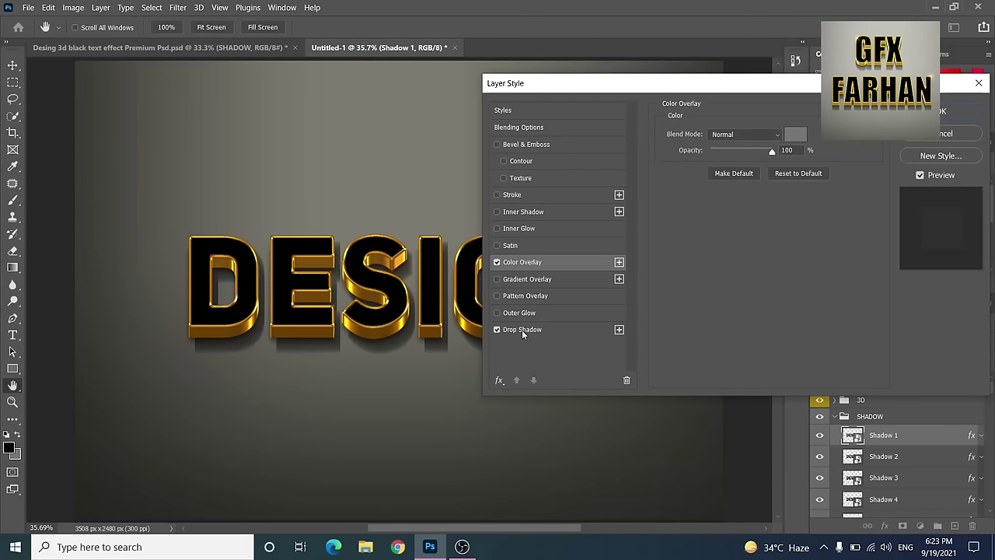
Give Shadow 1 a 75% drop shadow at 90°, 38 px distance and 90 px size.
click(522, 330)
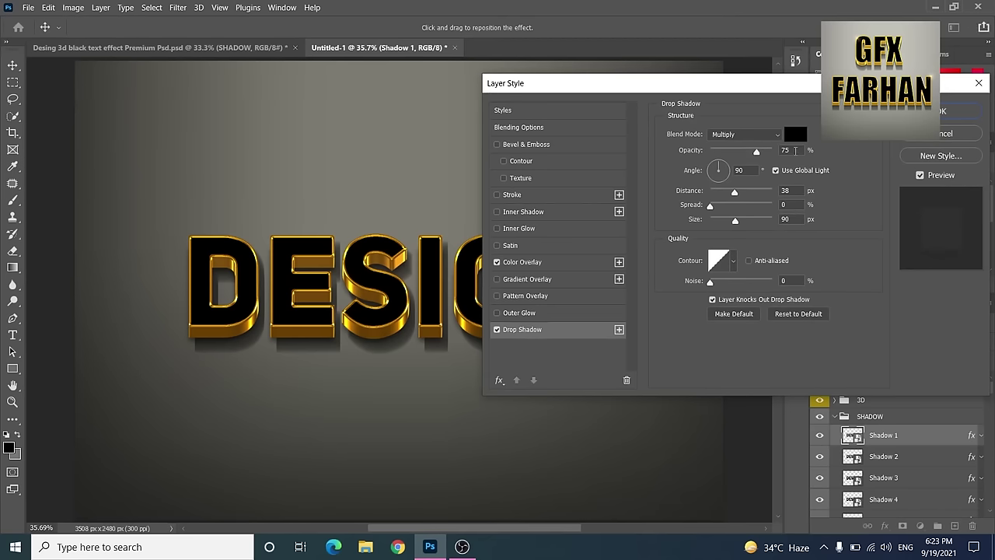
click(785, 150)
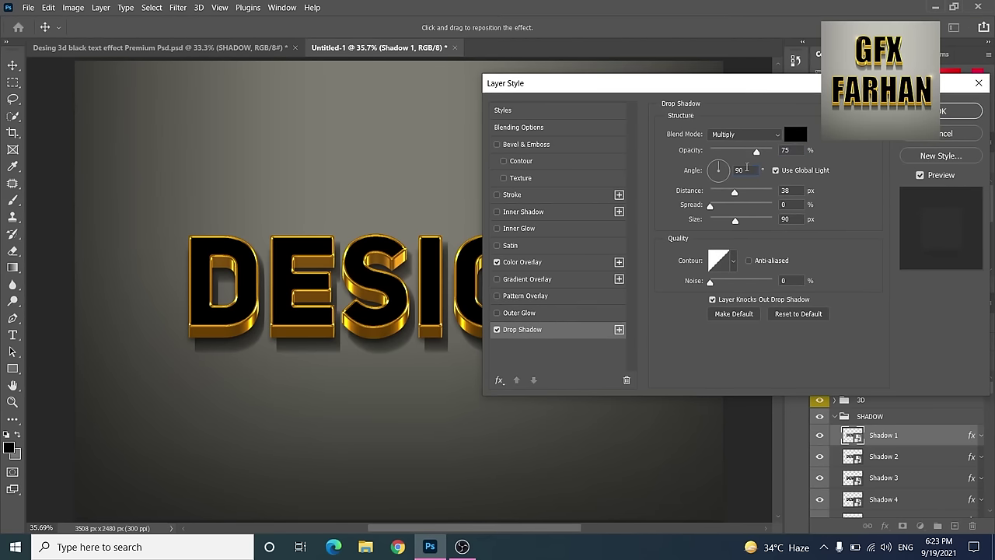
key(Tab)
key(Tab)
key(Tab)
key(Tab)
click(733, 263)
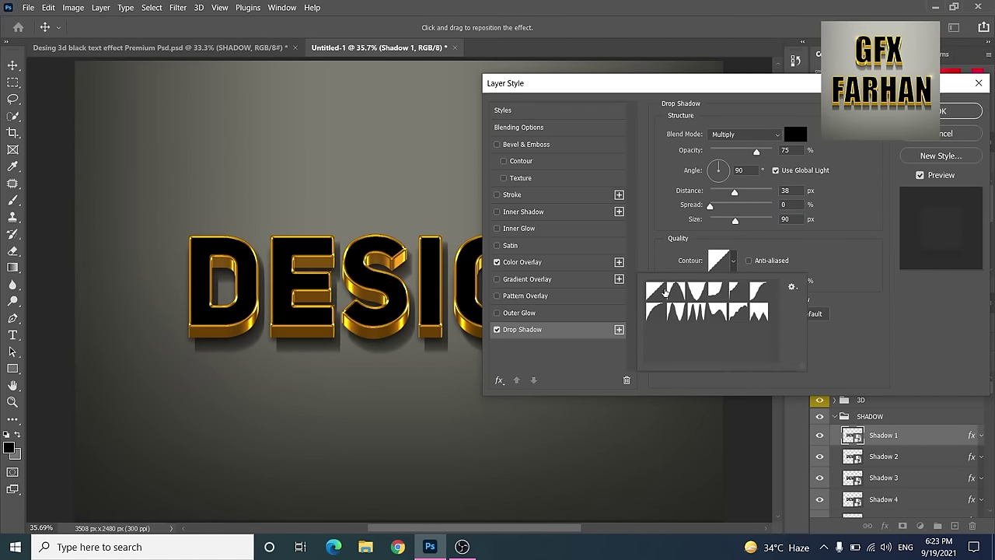
click(785, 218)
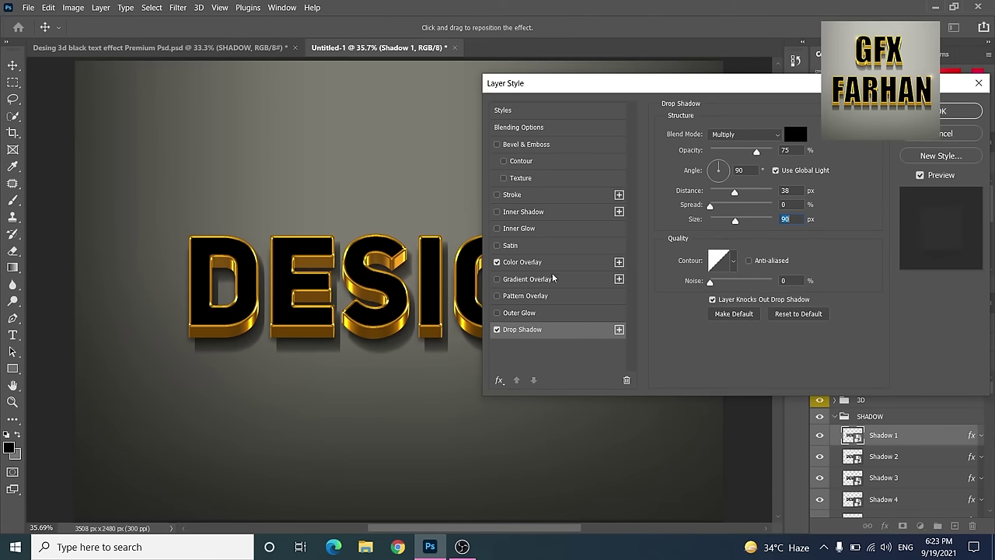
Apply Shadow 1's style, then give Shadow 2 the same grey colour overlay.
click(960, 111)
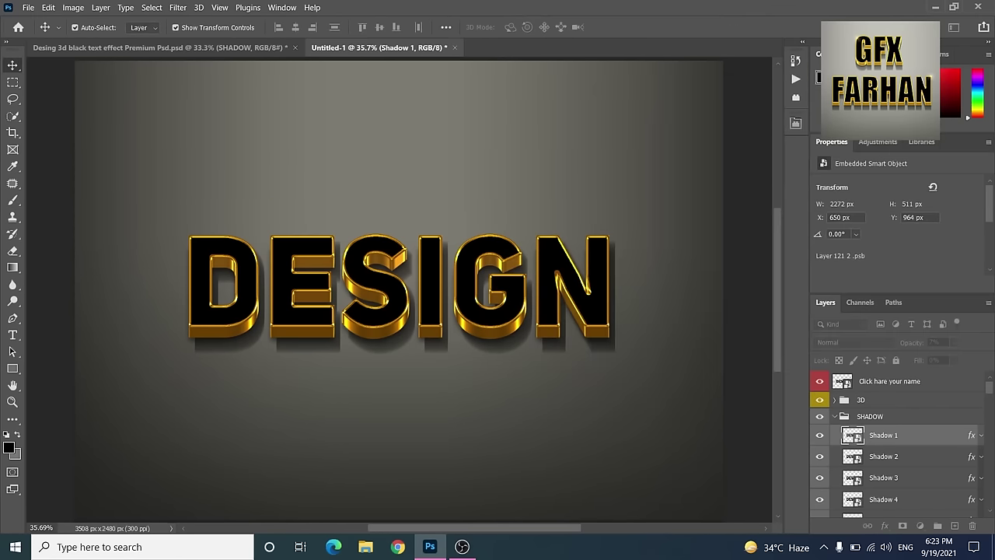
click(904, 457)
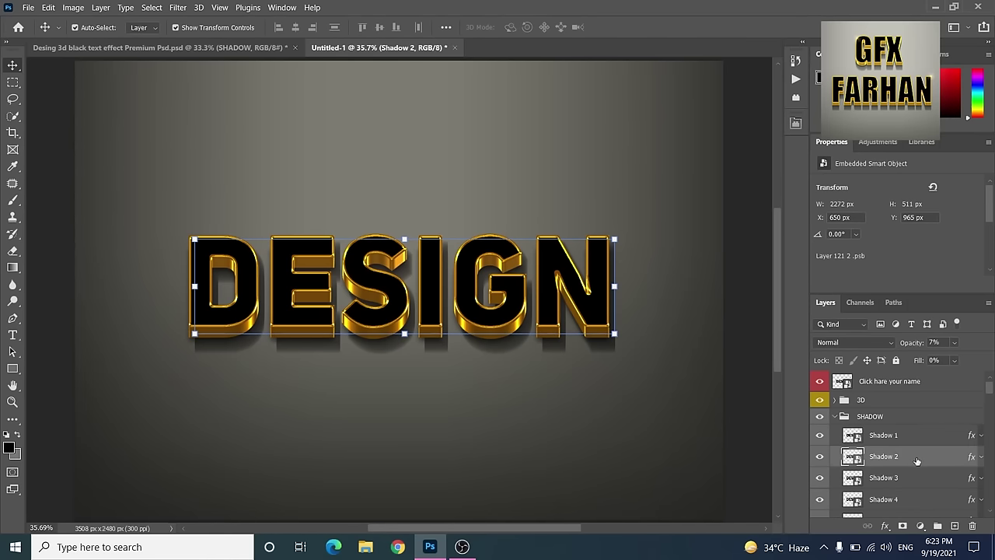
double_click(923, 458)
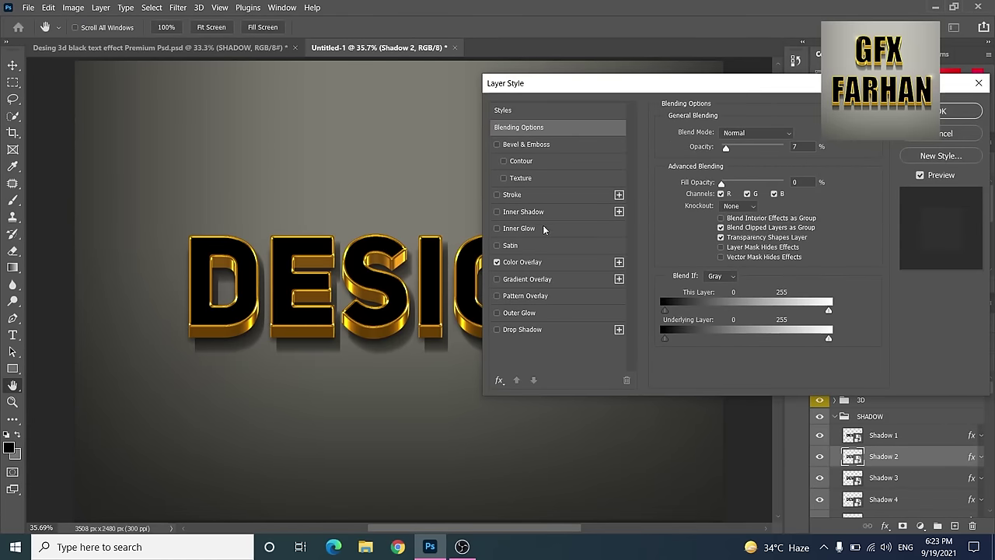
click(523, 262)
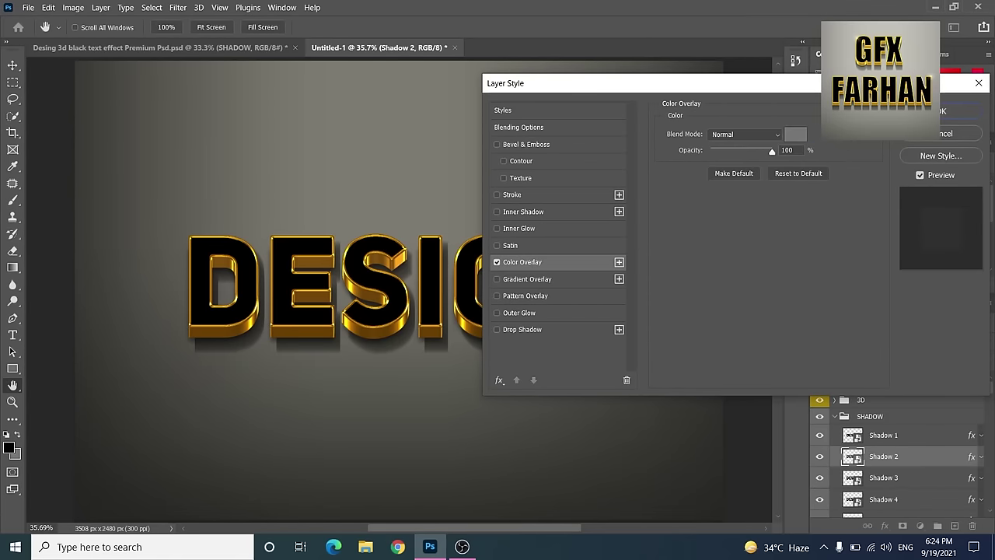
click(801, 133)
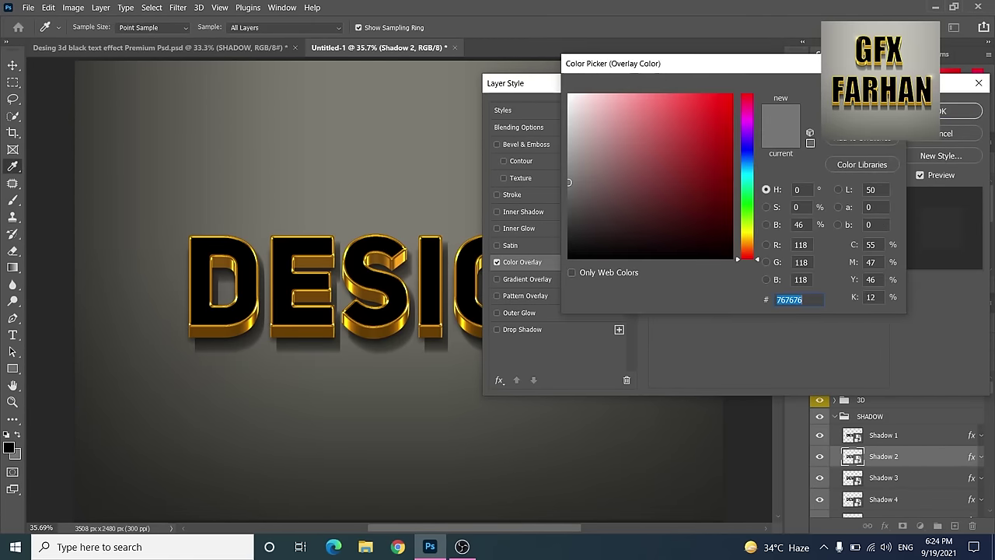
key(Return)
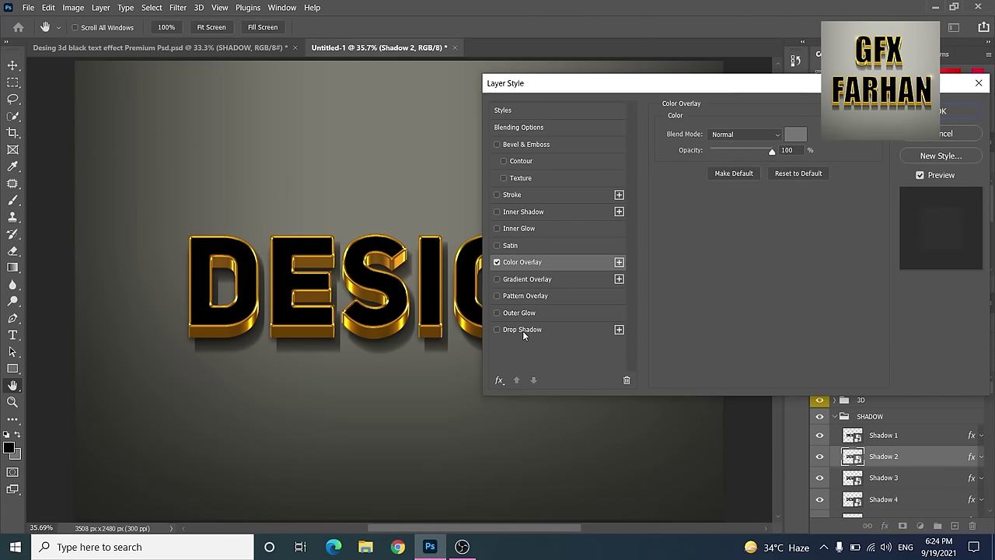
click(945, 111)
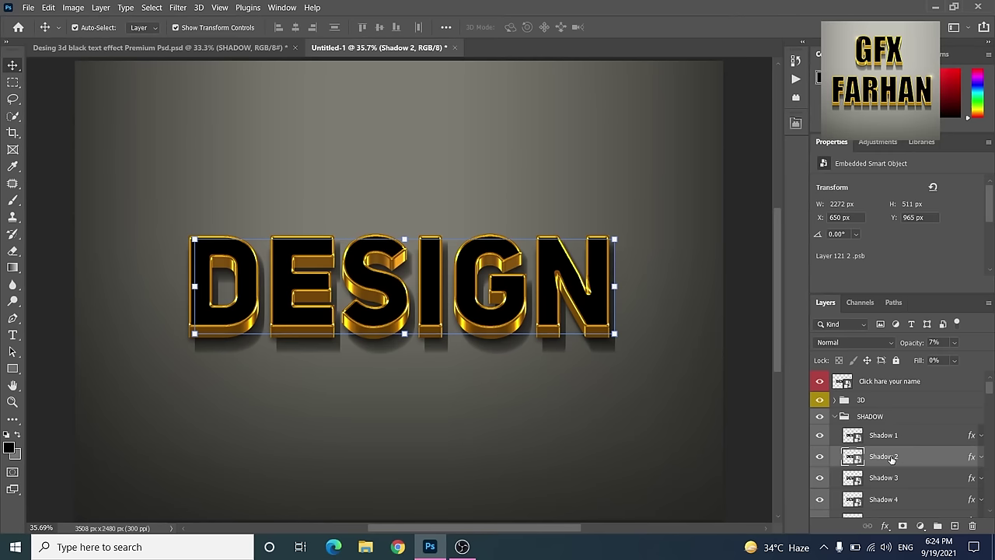
scroll(891, 459, down, 10)
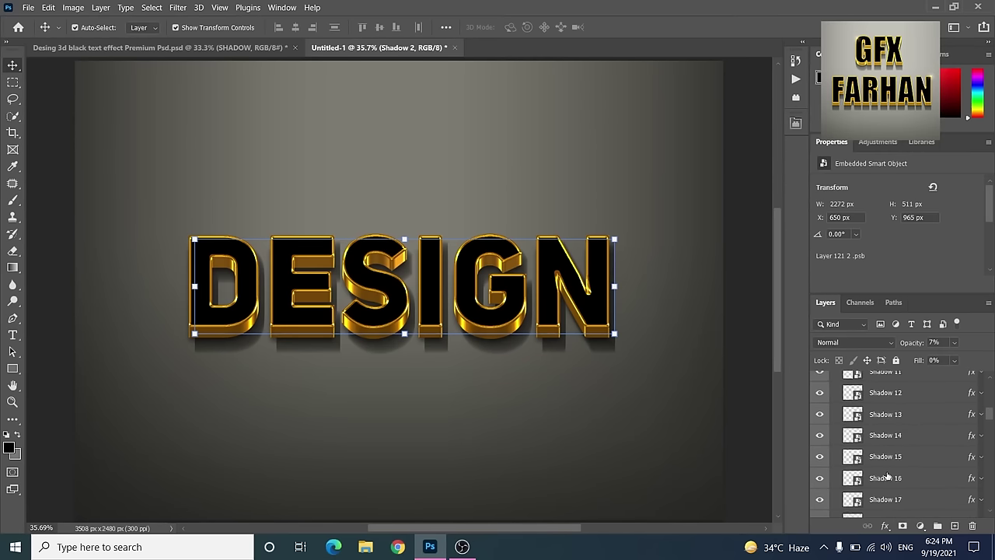
scroll(889, 473, down, 3)
scroll(886, 471, down, 3)
scroll(882, 469, down, 3)
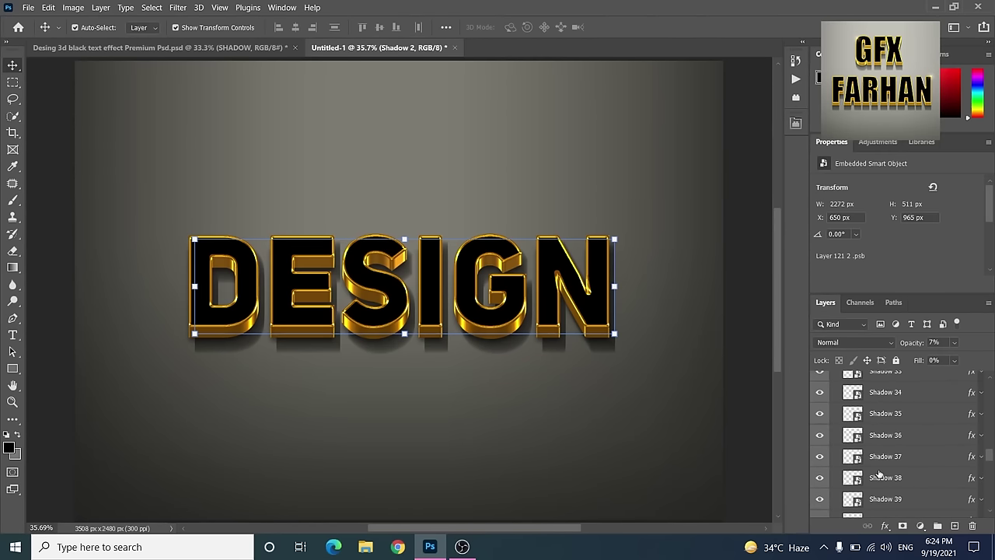
scroll(875, 468, down, 3)
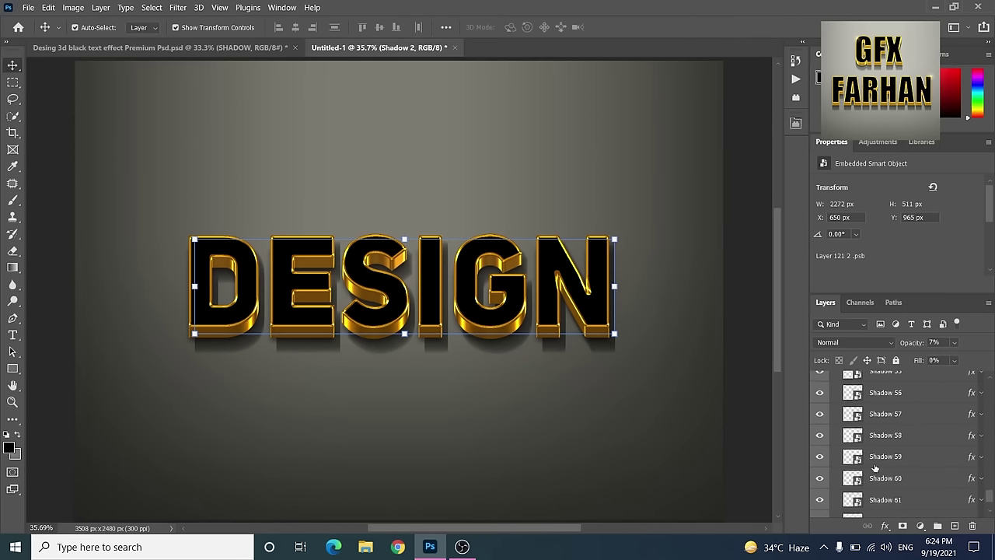
scroll(879, 471, down, 5)
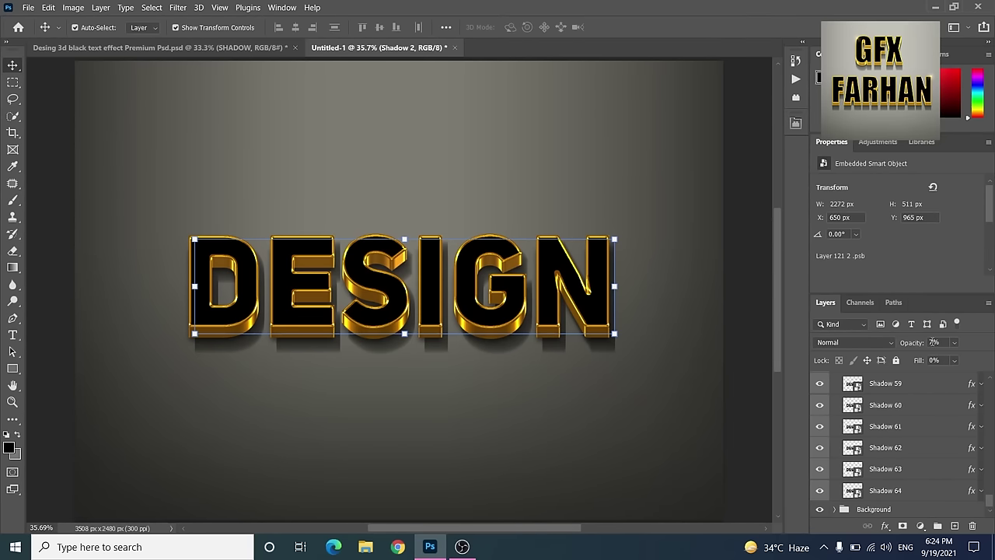
drag(930, 343, 933, 344)
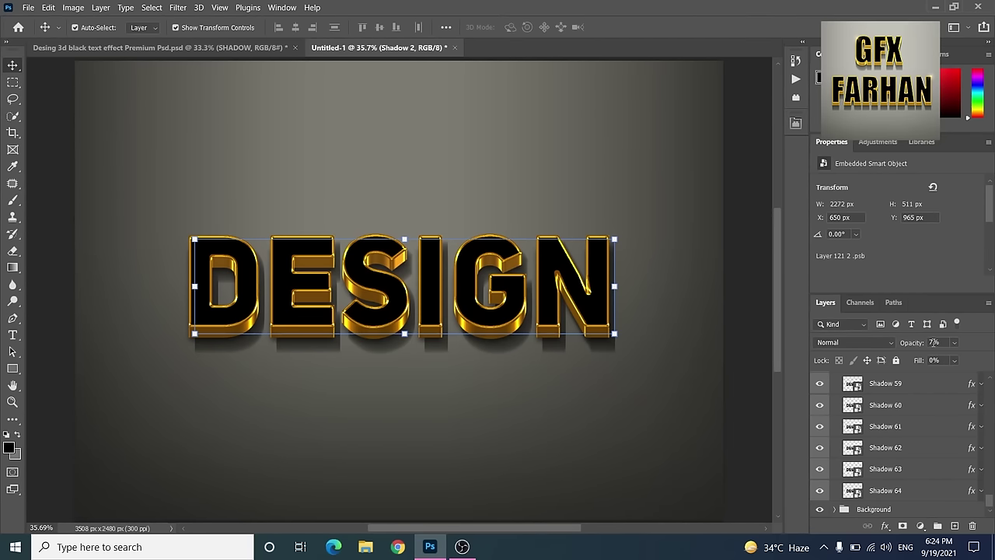
click(902, 493)
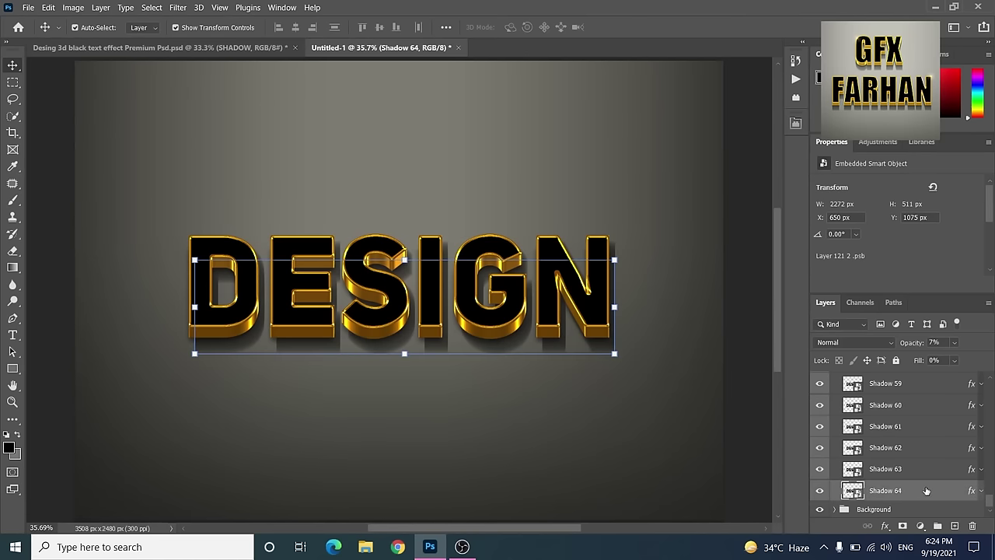
scroll(902, 459, up, 6)
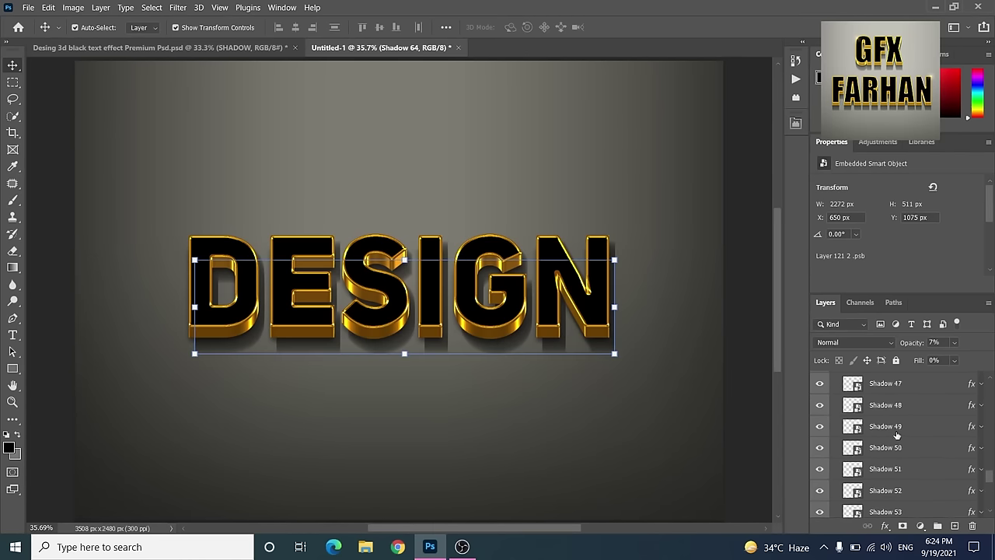
scroll(894, 430, up, 2)
scroll(890, 430, up, 2)
scroll(886, 430, up, 1)
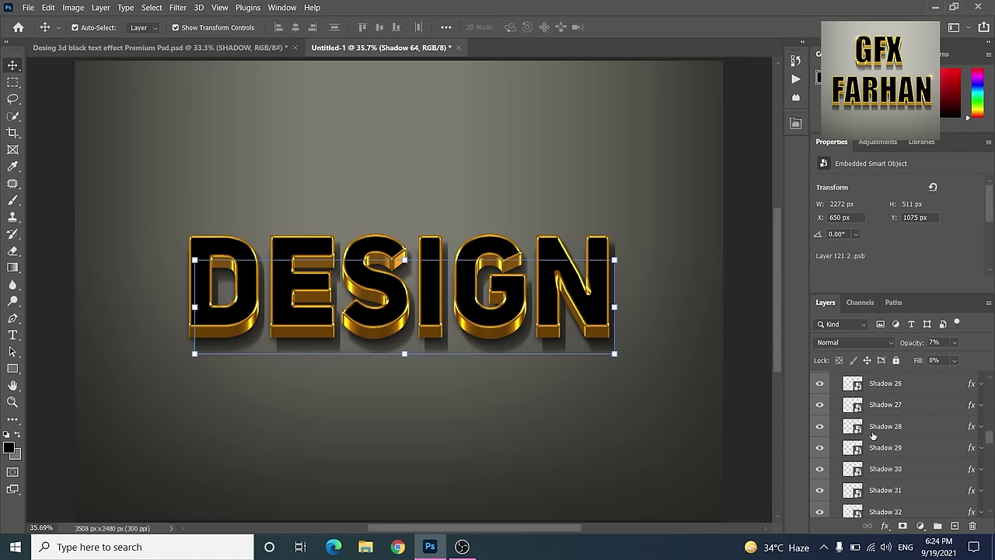
scroll(882, 430, up, 2)
scroll(882, 430, up, 3)
scroll(882, 430, up, 3)
scroll(878, 428, up, 2)
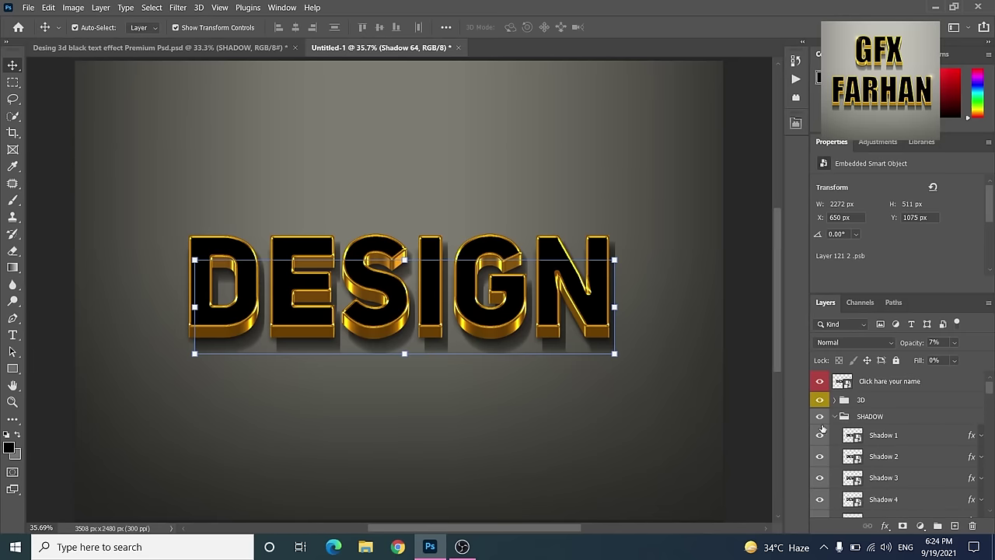
click(883, 436)
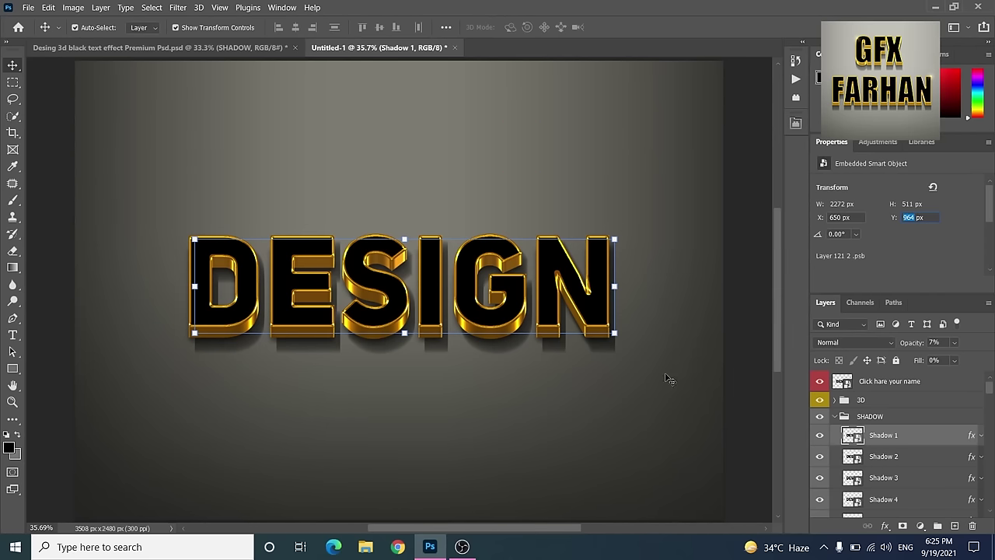
Compare the offsets of Shadow 2–4, then hide the 3D group and first Shadow layers.
click(892, 458)
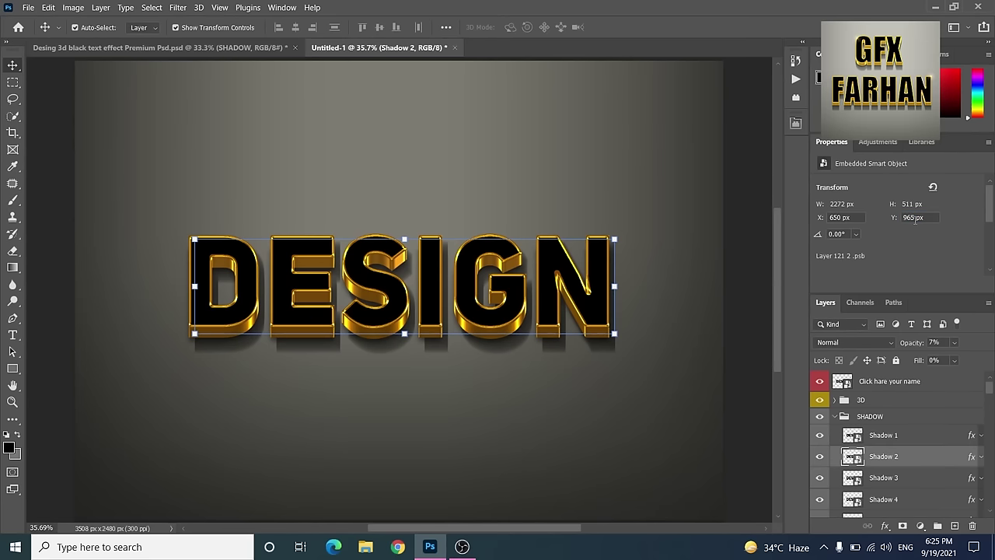
click(888, 479)
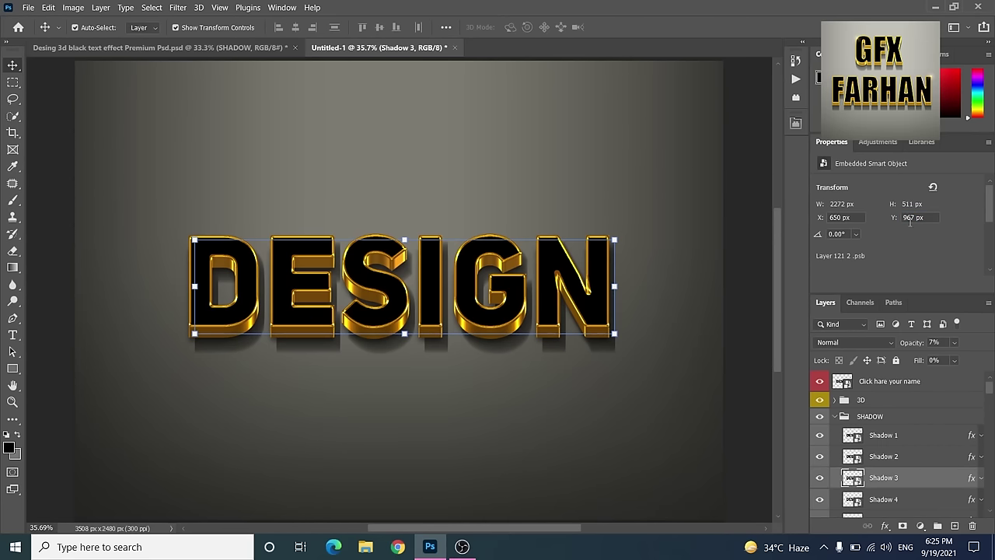
click(877, 500)
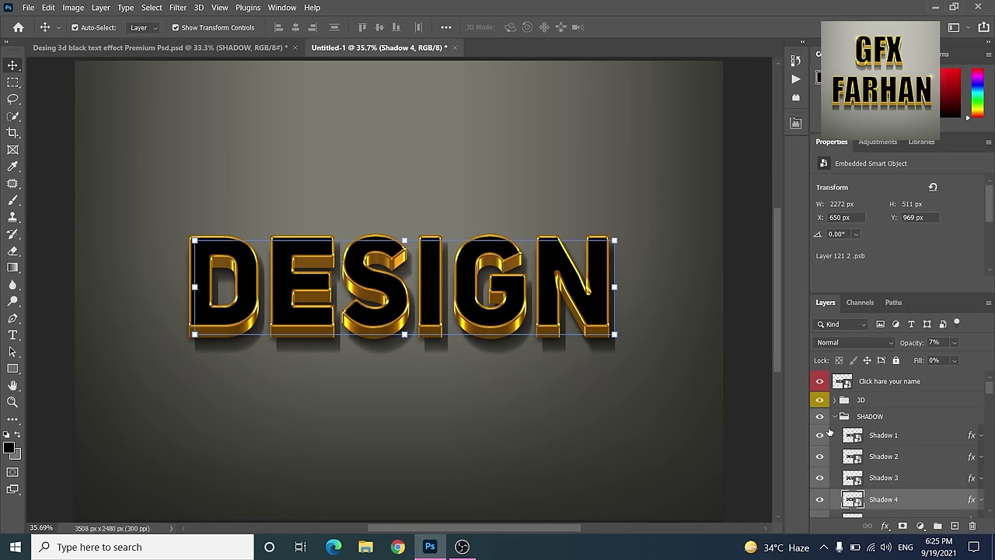
mouse_move(820, 436)
mouse_down()
mouse_move(822, 495)
mouse_move(822, 474)
mouse_up()
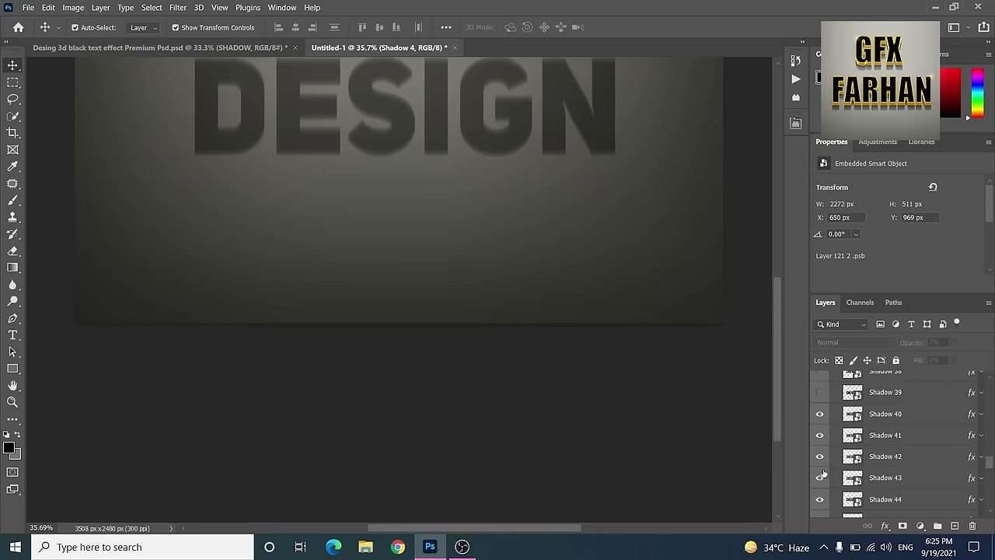
Hide the remaining Shadow layers, then turn Shadow 2 through Shadow 64 back on.
drag(822, 474, 824, 414)
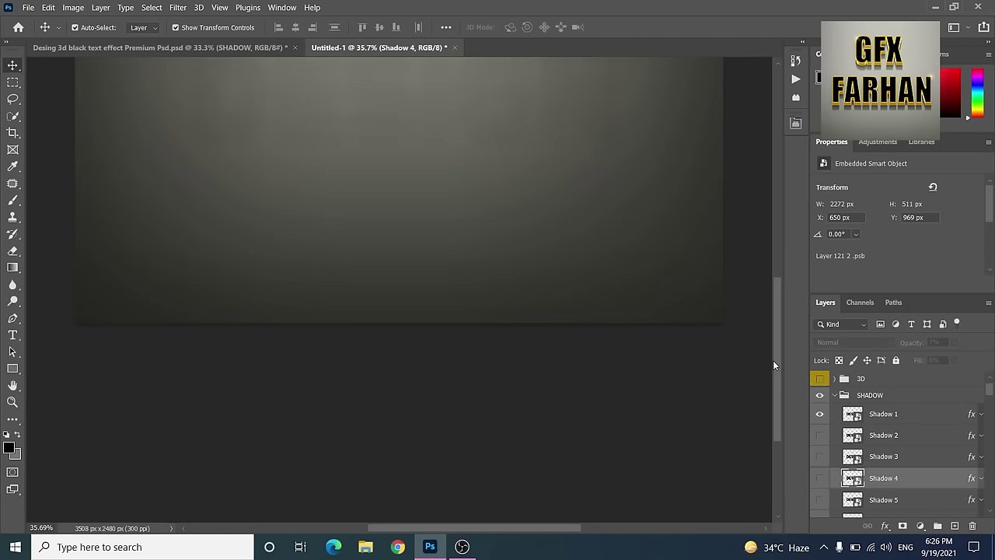
drag(774, 364, 775, 294)
mouse_move(820, 435)
mouse_down()
mouse_move(822, 506)
mouse_move(834, 433)
mouse_move(820, 509)
mouse_up()
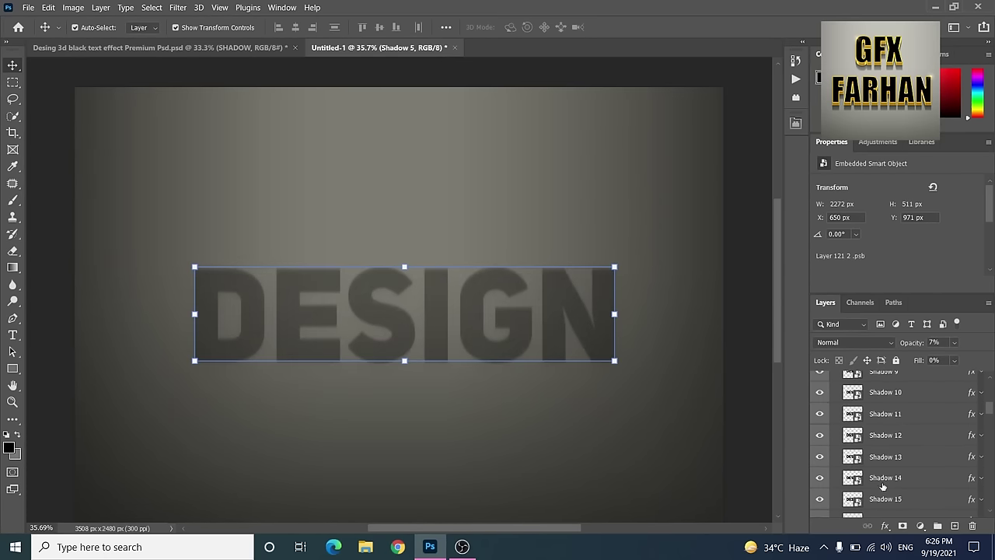
click(882, 486)
scroll(855, 451, down, 5)
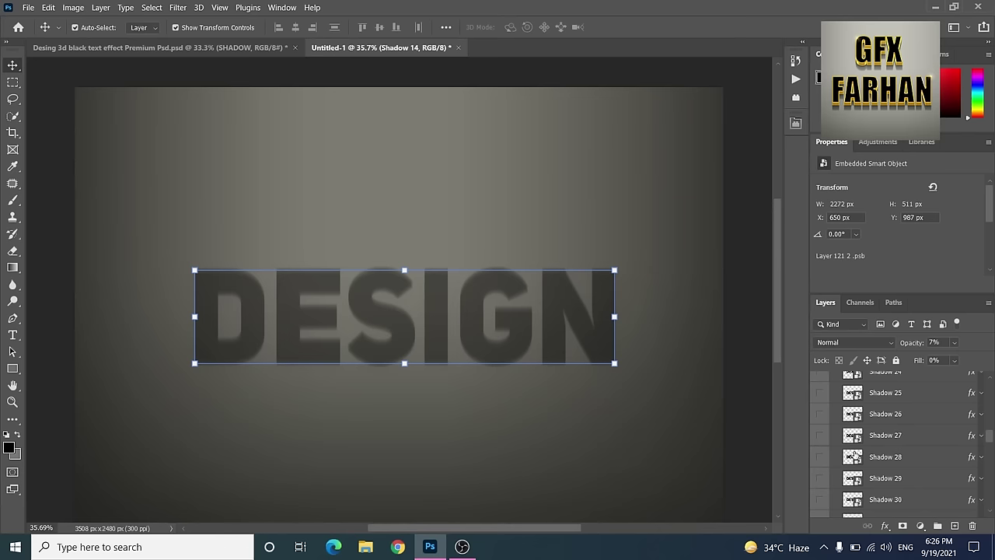
mouse_move(820, 435)
mouse_down()
mouse_move(824, 461)
mouse_move(819, 395)
mouse_move(821, 490)
mouse_up()
scroll(821, 428, down, 5)
scroll(823, 435, down, 5)
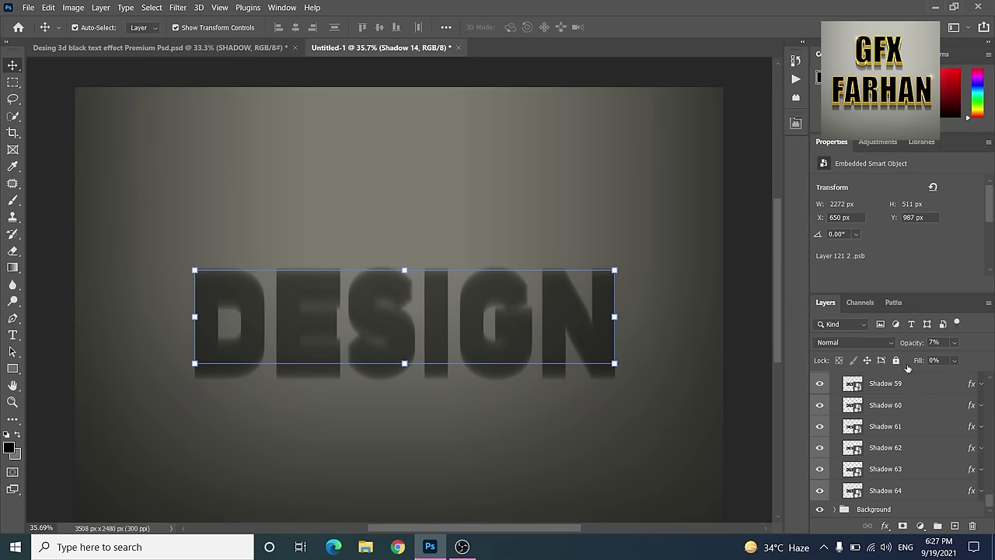
click(908, 488)
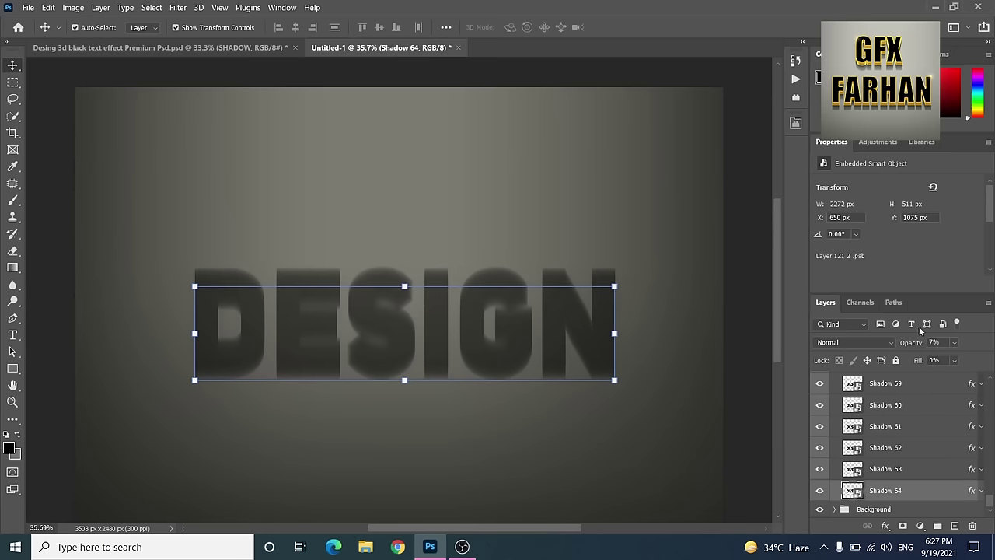
scroll(914, 430, up, 2)
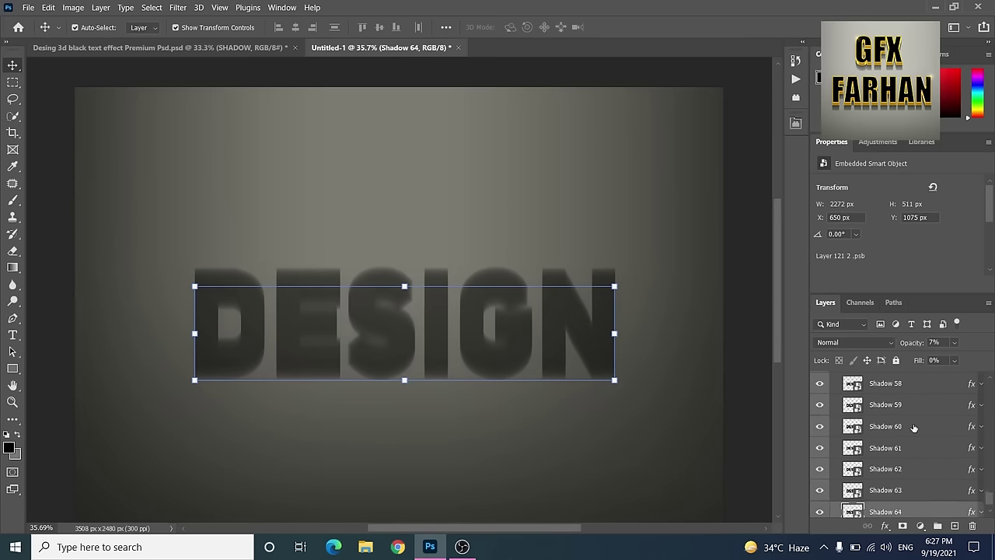
scroll(914, 429, up, 2)
scroll(913, 429, up, 2)
scroll(913, 429, up, 2)
scroll(914, 429, up, 2)
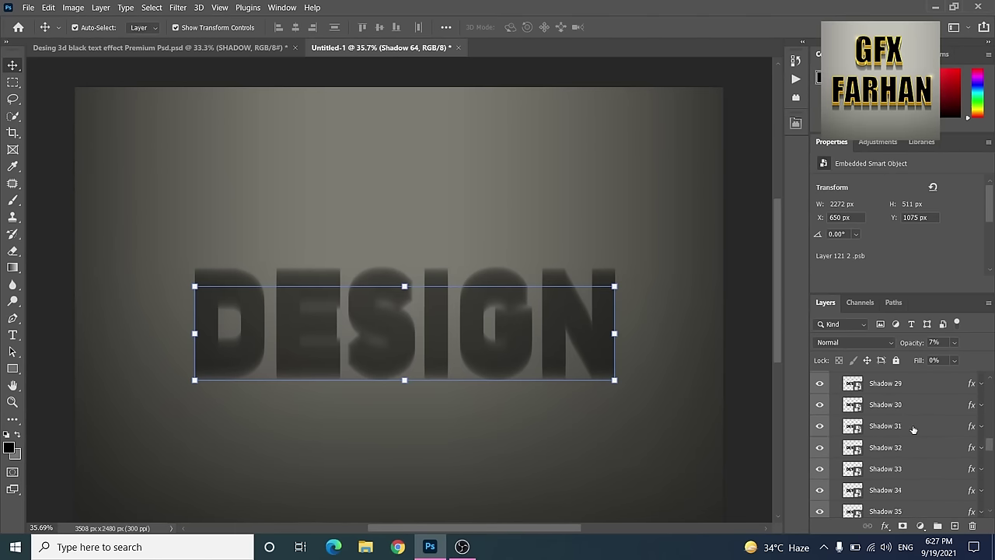
scroll(913, 429, up, 2)
scroll(913, 429, up, 3)
scroll(913, 426, up, 2)
scroll(912, 426, up, 1)
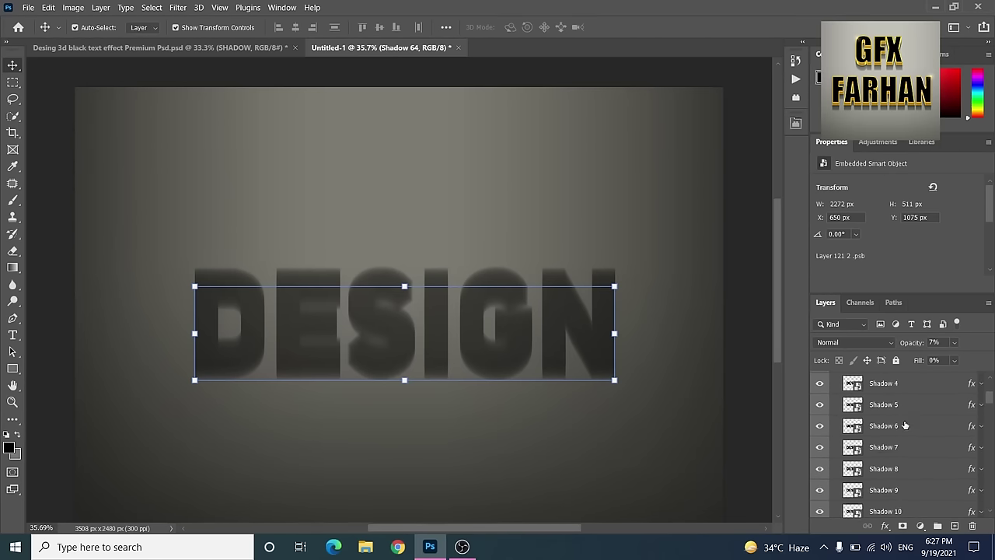
scroll(902, 429, up, 2)
scroll(887, 431, up, 1)
click(882, 433)
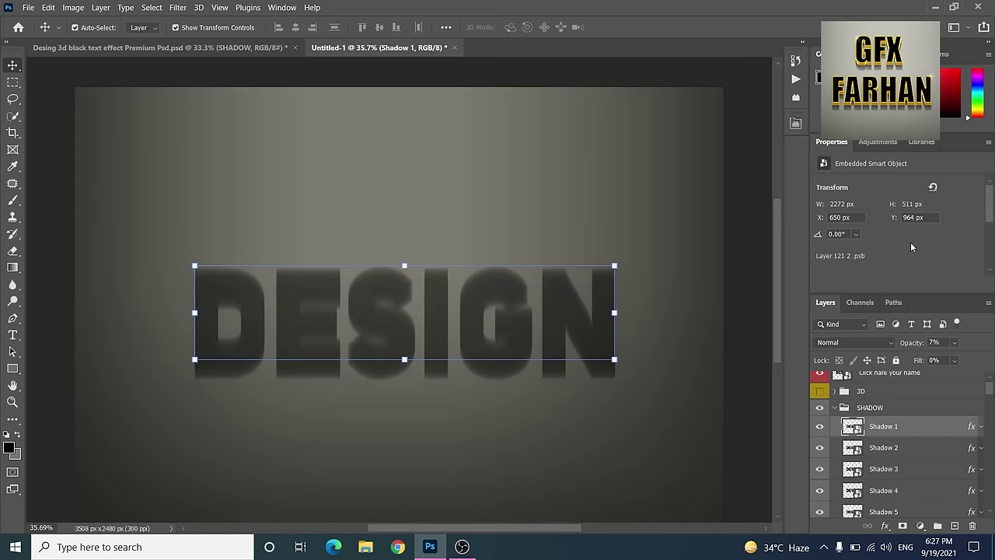
Collapse the SHADOW group and make the gold 3D DESIGN group visible again.
click(833, 407)
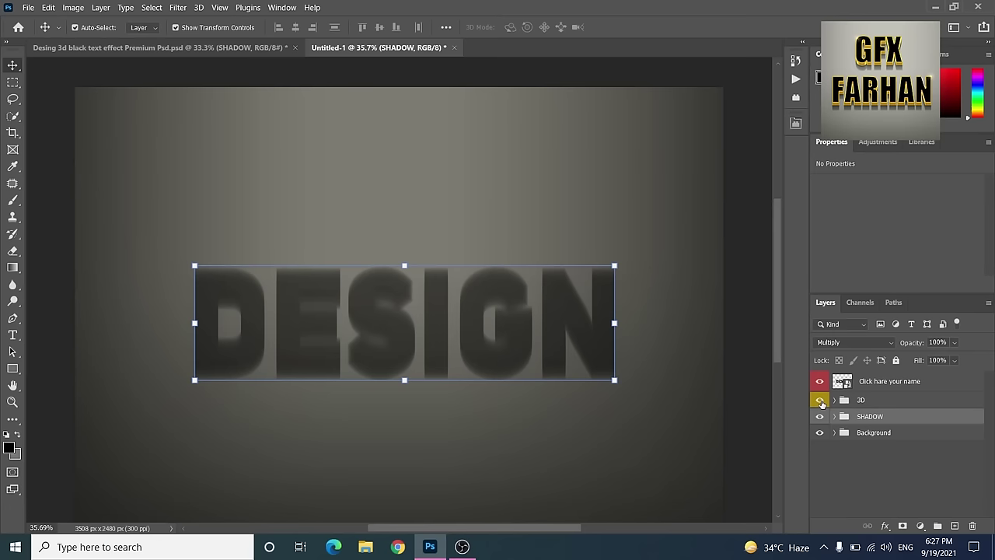
click(820, 401)
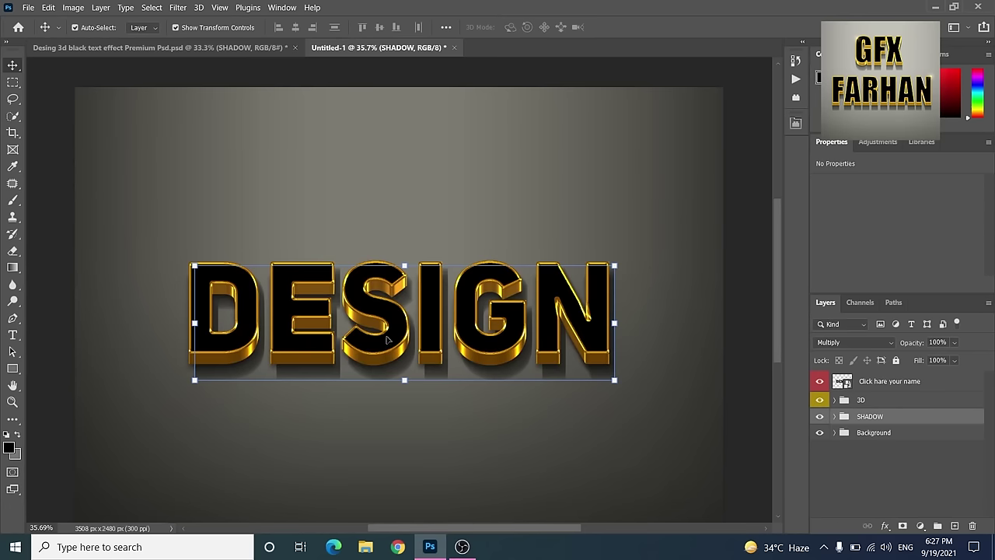